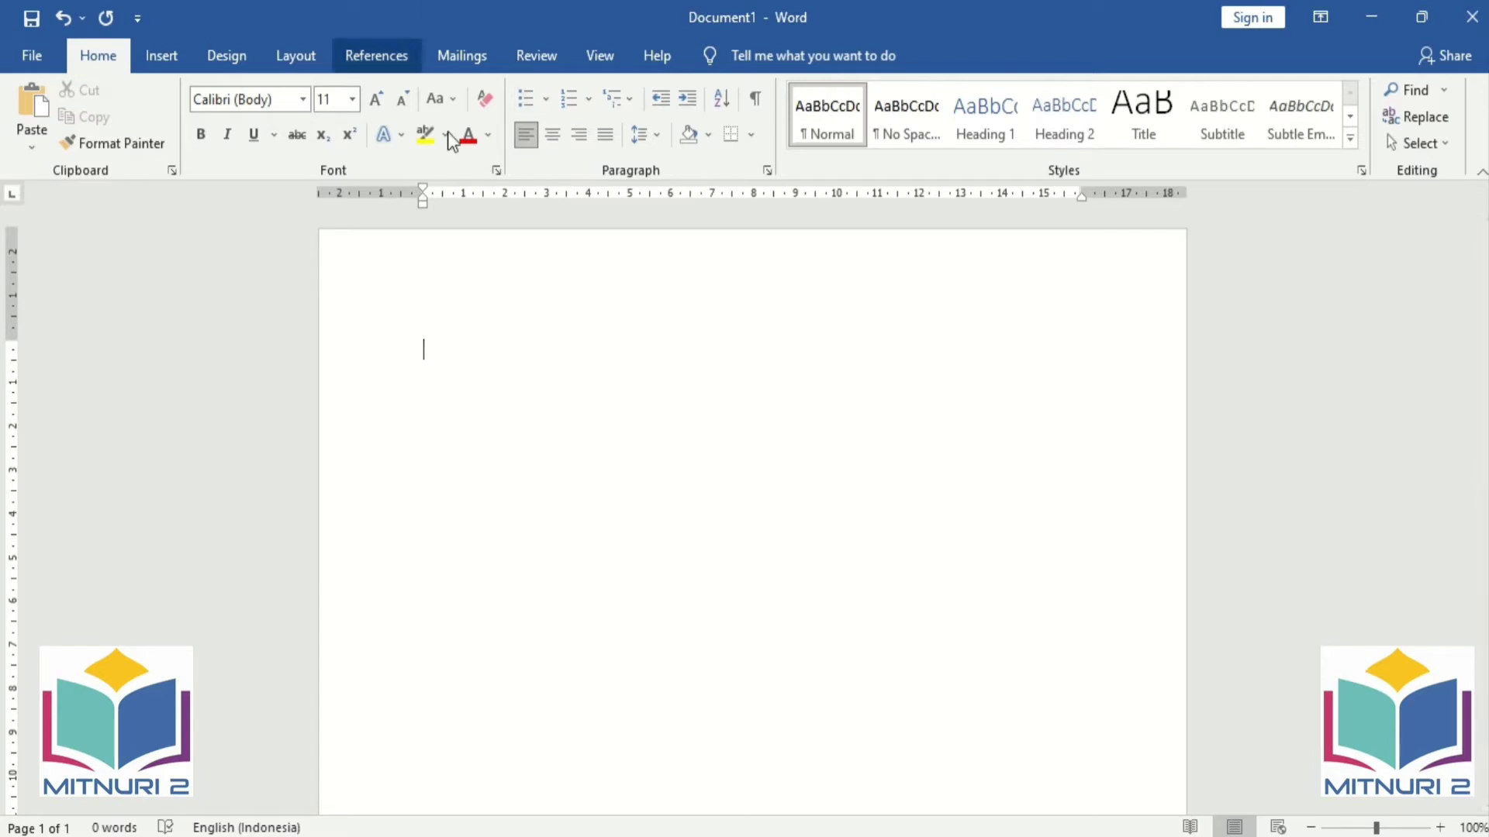
# Type a 1–3 numbered list with items hgdshfgsjd, hsdgsjfgsdk and jfjsdfjds.
pyautogui.click(589, 100)
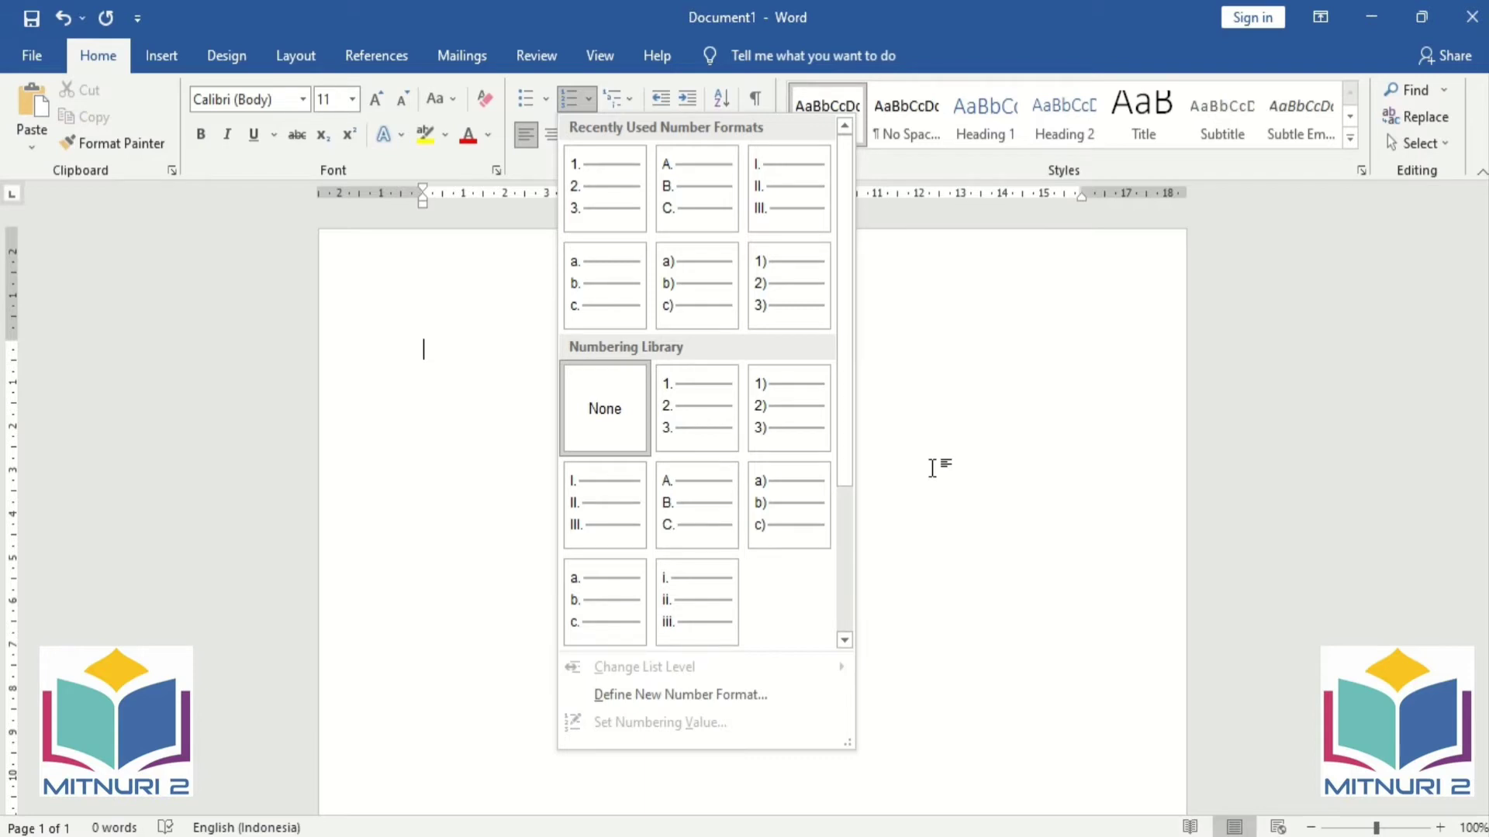
pyautogui.click(436, 353)
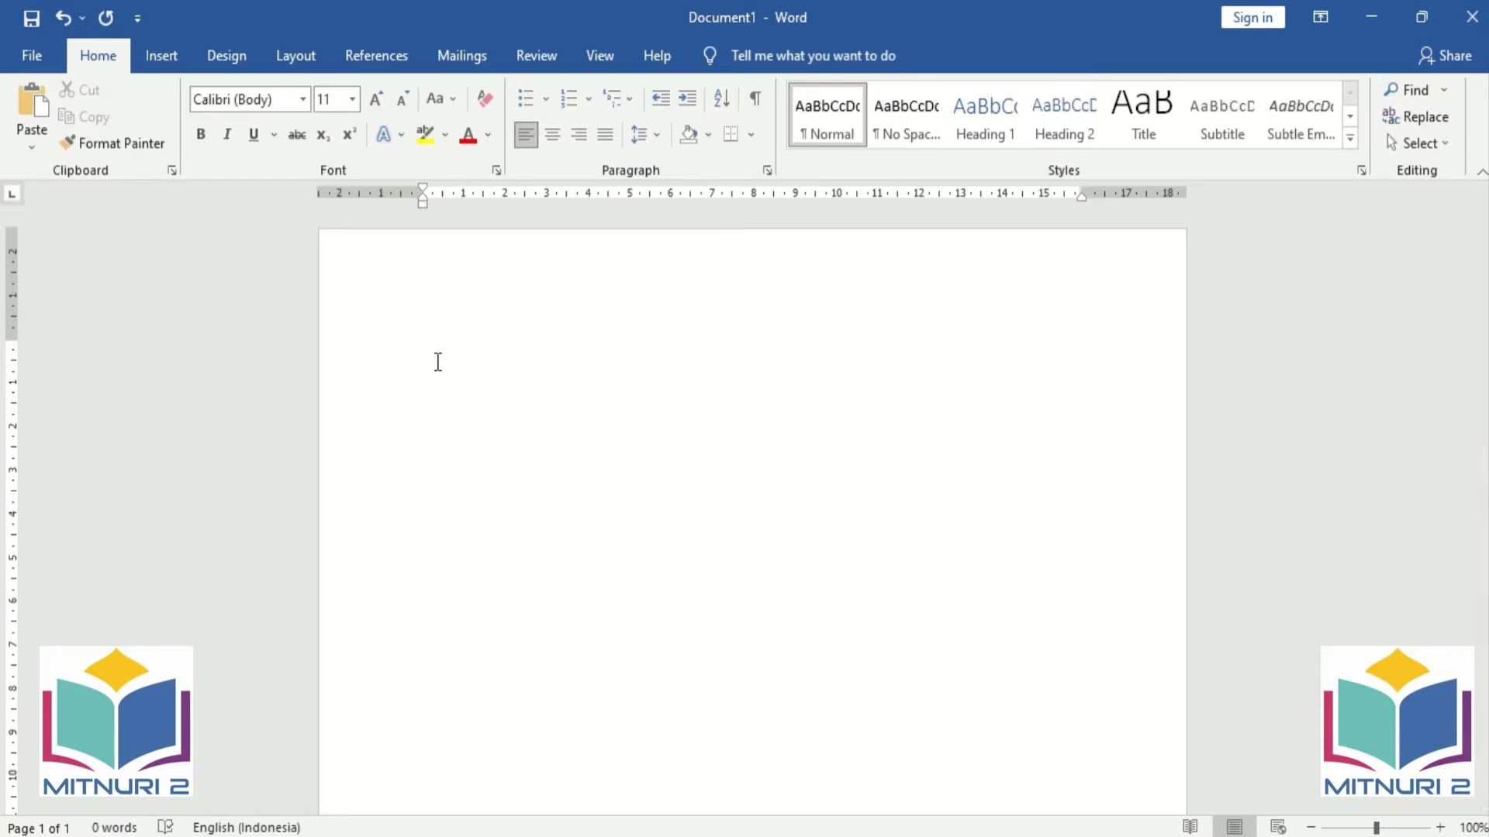
pyautogui.write('1.')
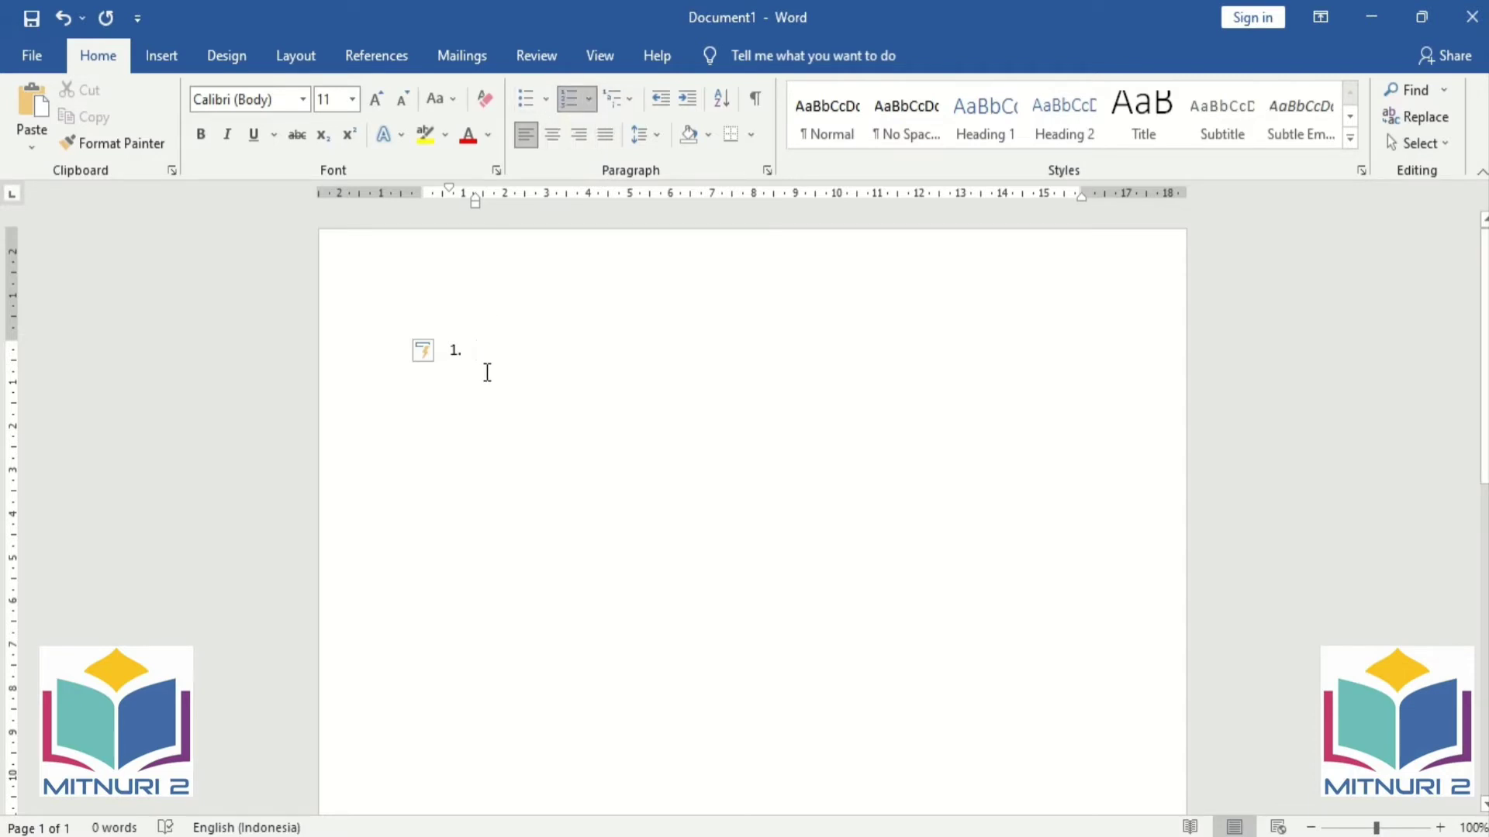
pyautogui.write('hgdshfgsjd')
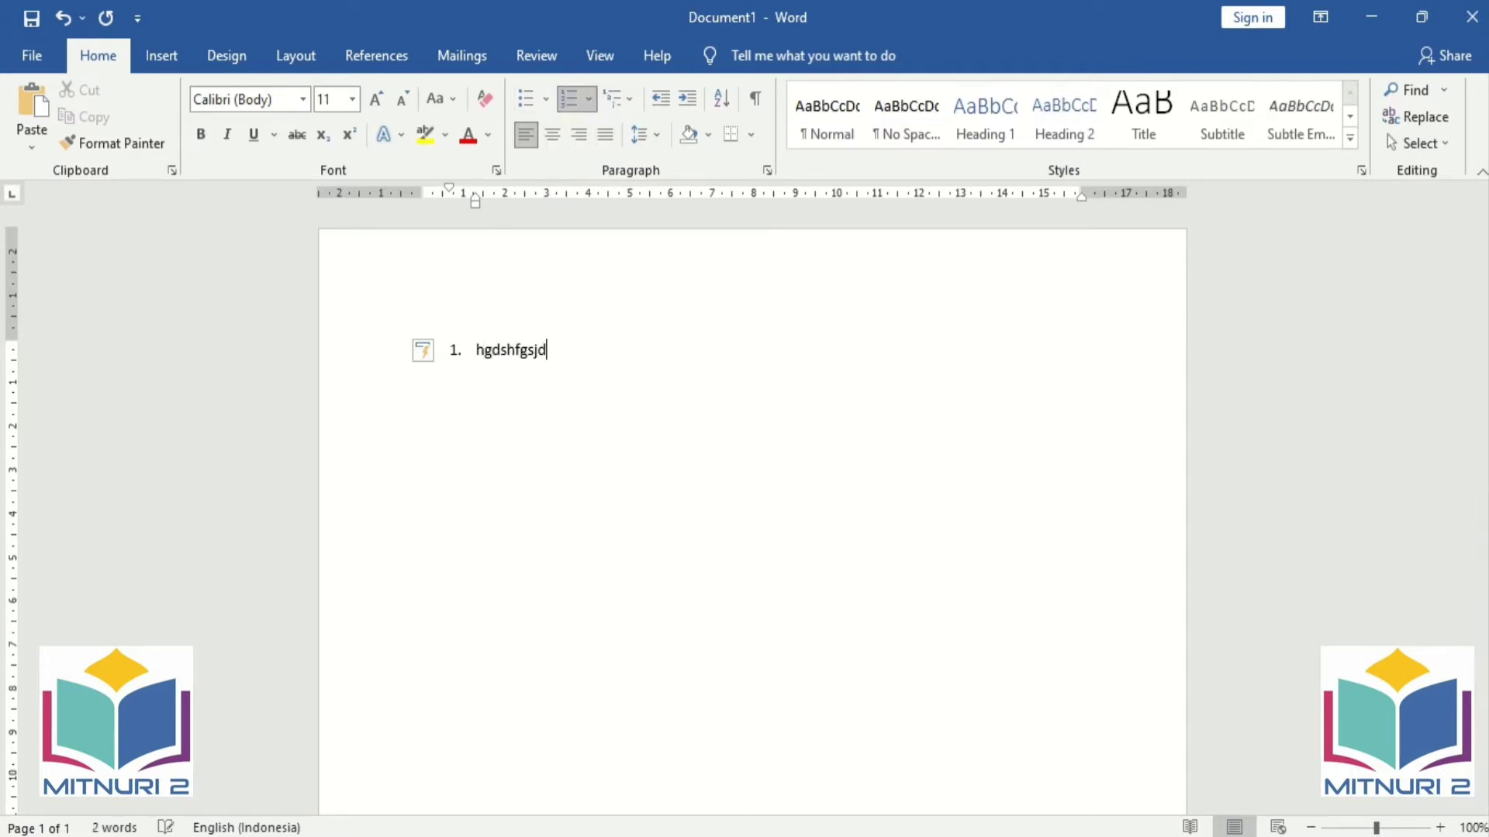
pyautogui.press('Return')
pyautogui.write('hsdgsjfgsdk')
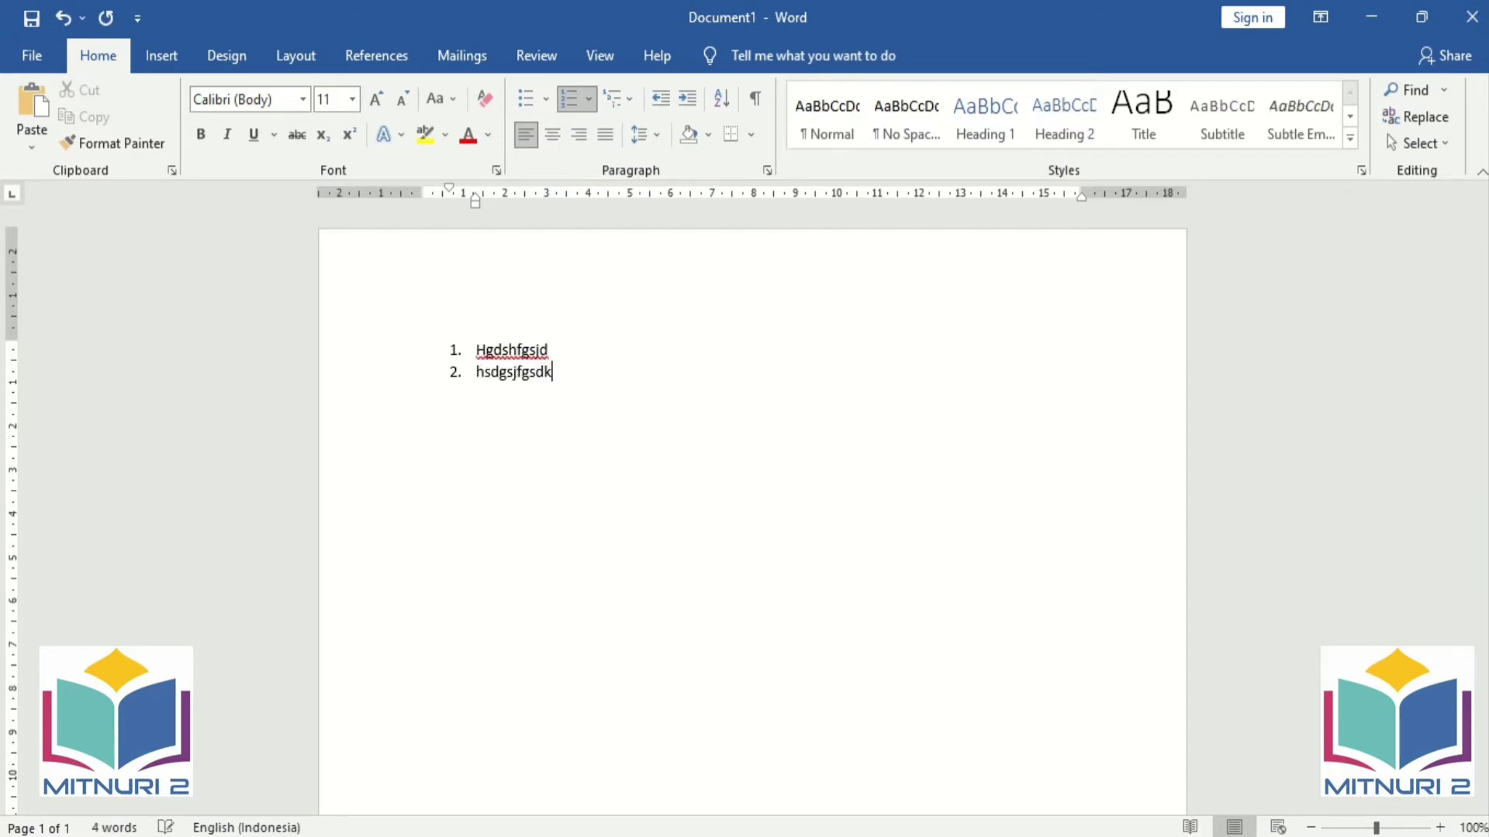
pyautogui.press('Return')
pyautogui.write('jfjsdf')
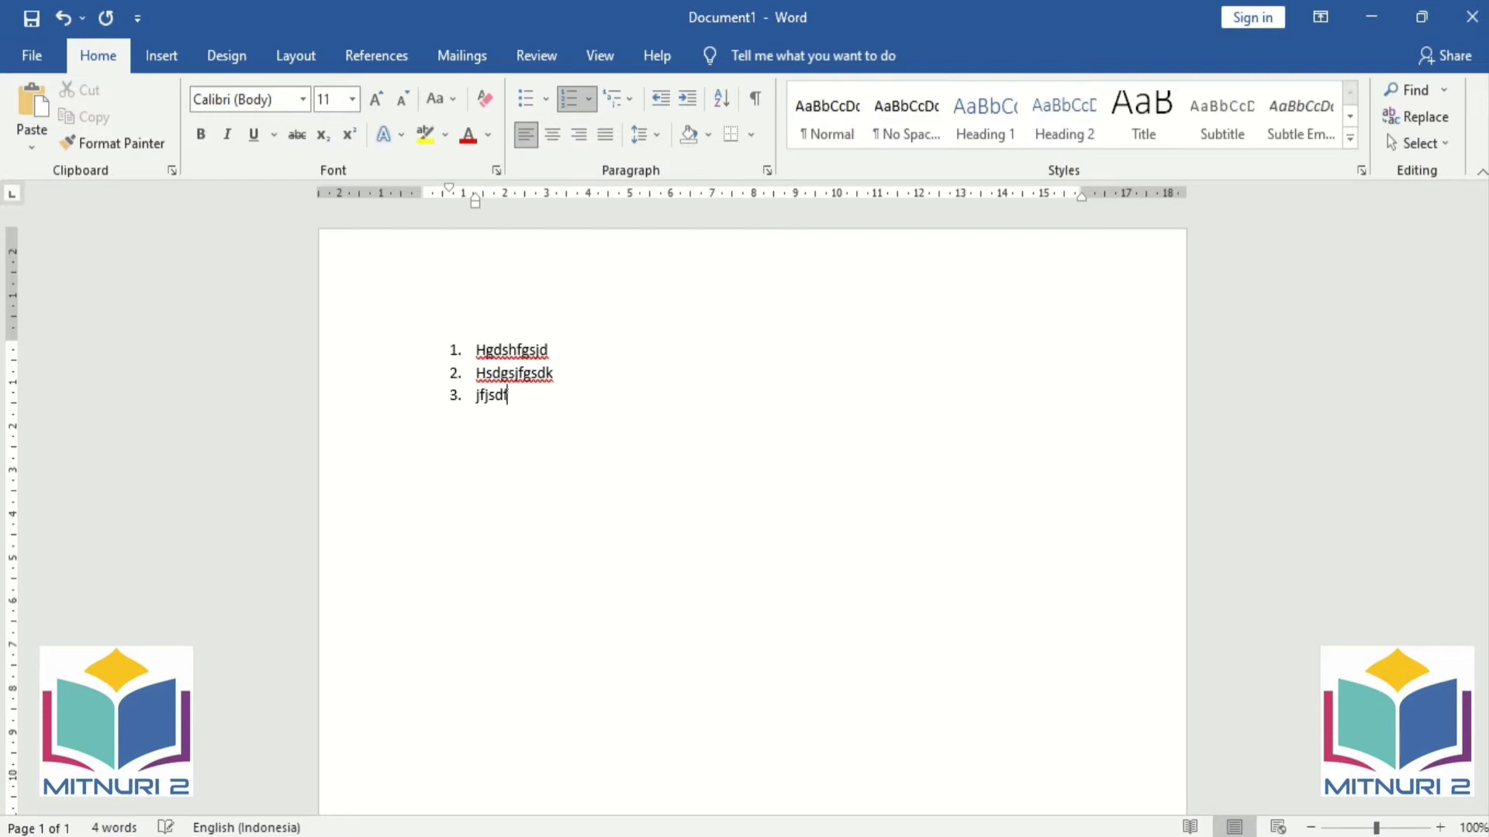
pyautogui.write('jds')
# Select the three list items and switch their numbering to Roman numerals I., II., III.
pyautogui.moveTo(542, 395); pyautogui.dragTo(476, 348)
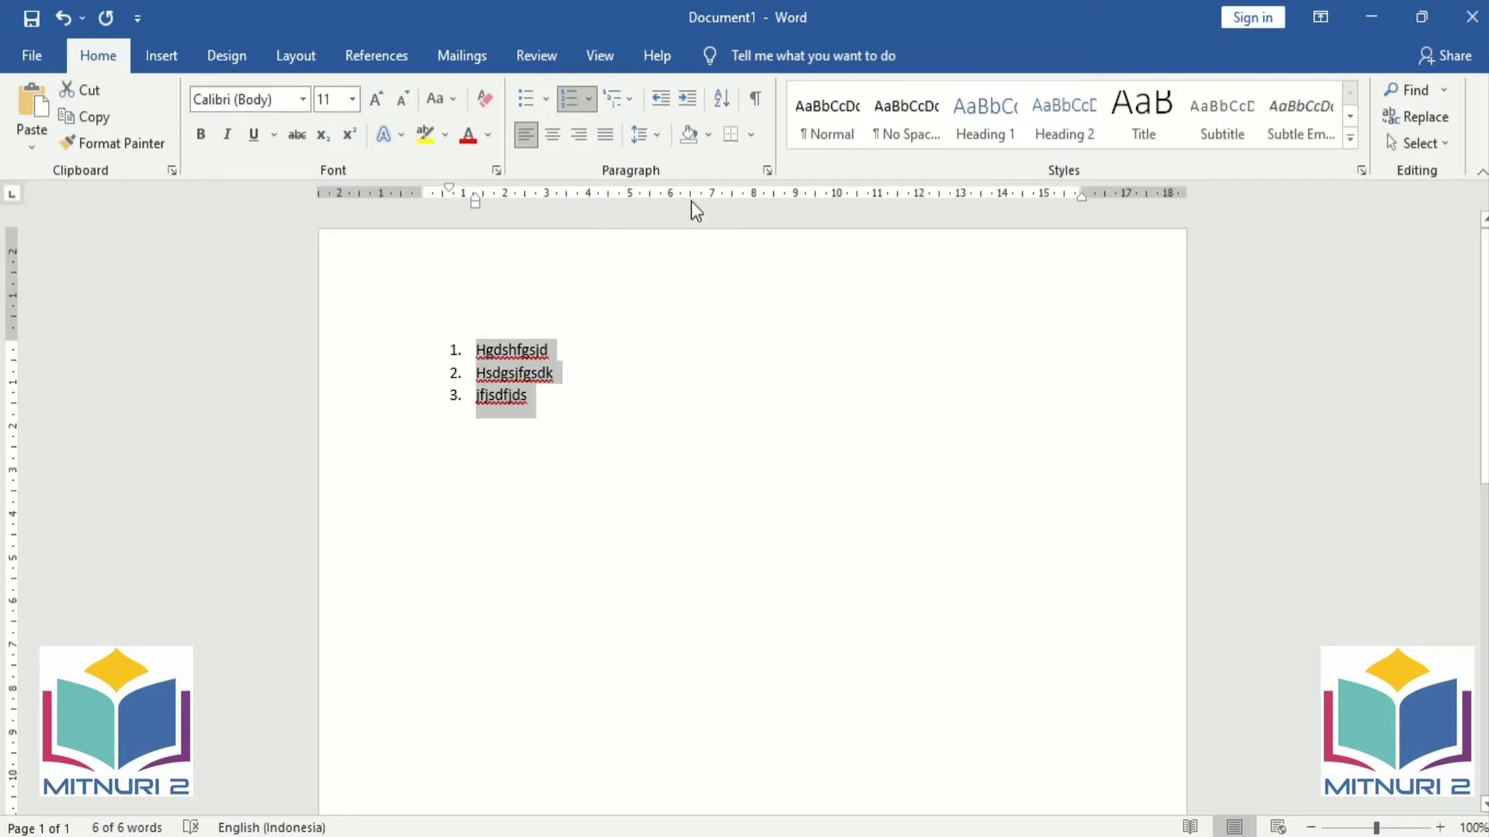
pyautogui.click(589, 99)
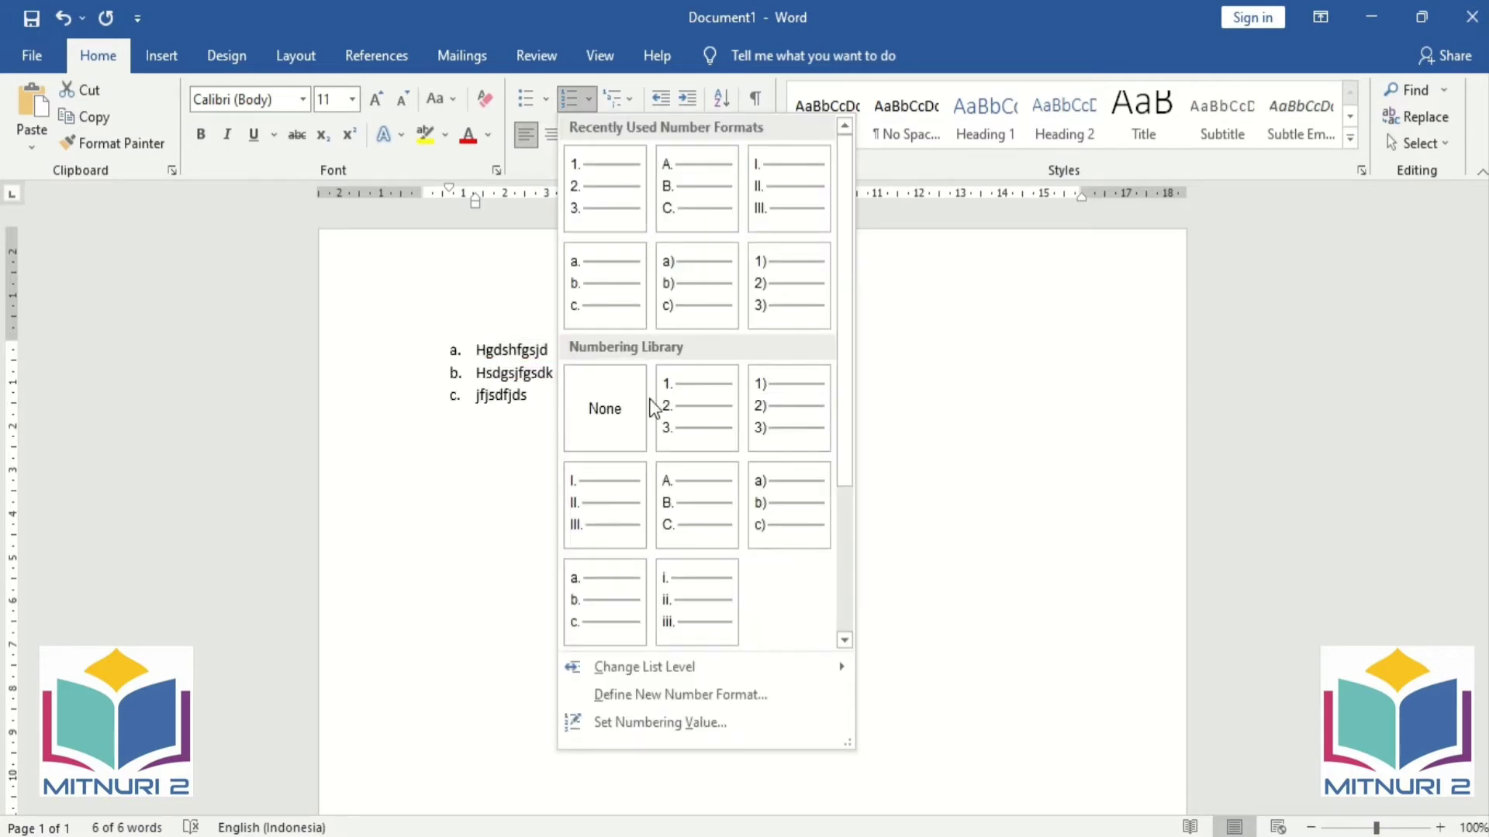
pyautogui.click(677, 517)
pyautogui.hotkey('ctrl', 'z')
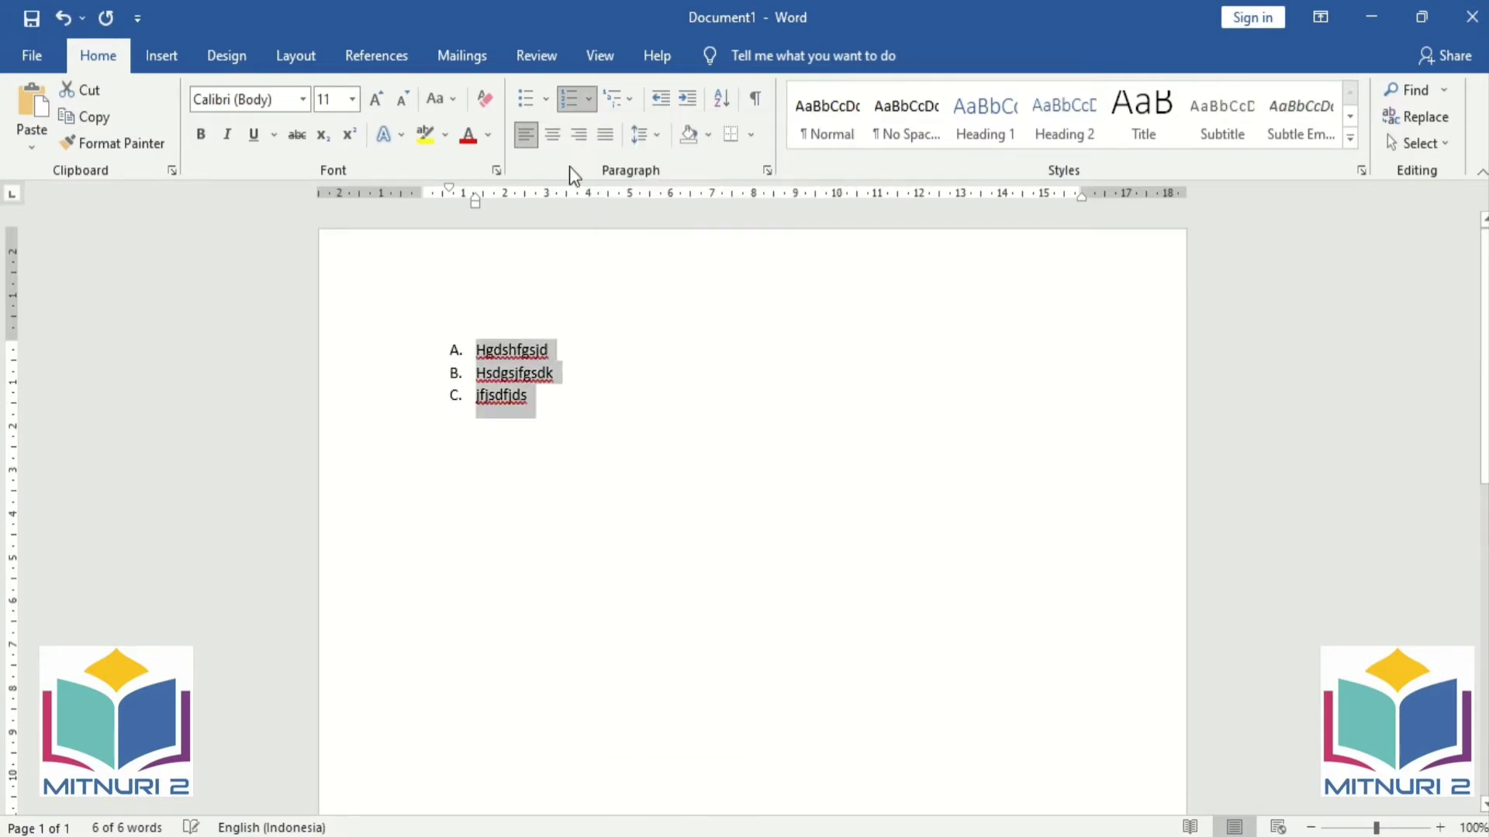
pyautogui.click(588, 99)
pyautogui.click(589, 490)
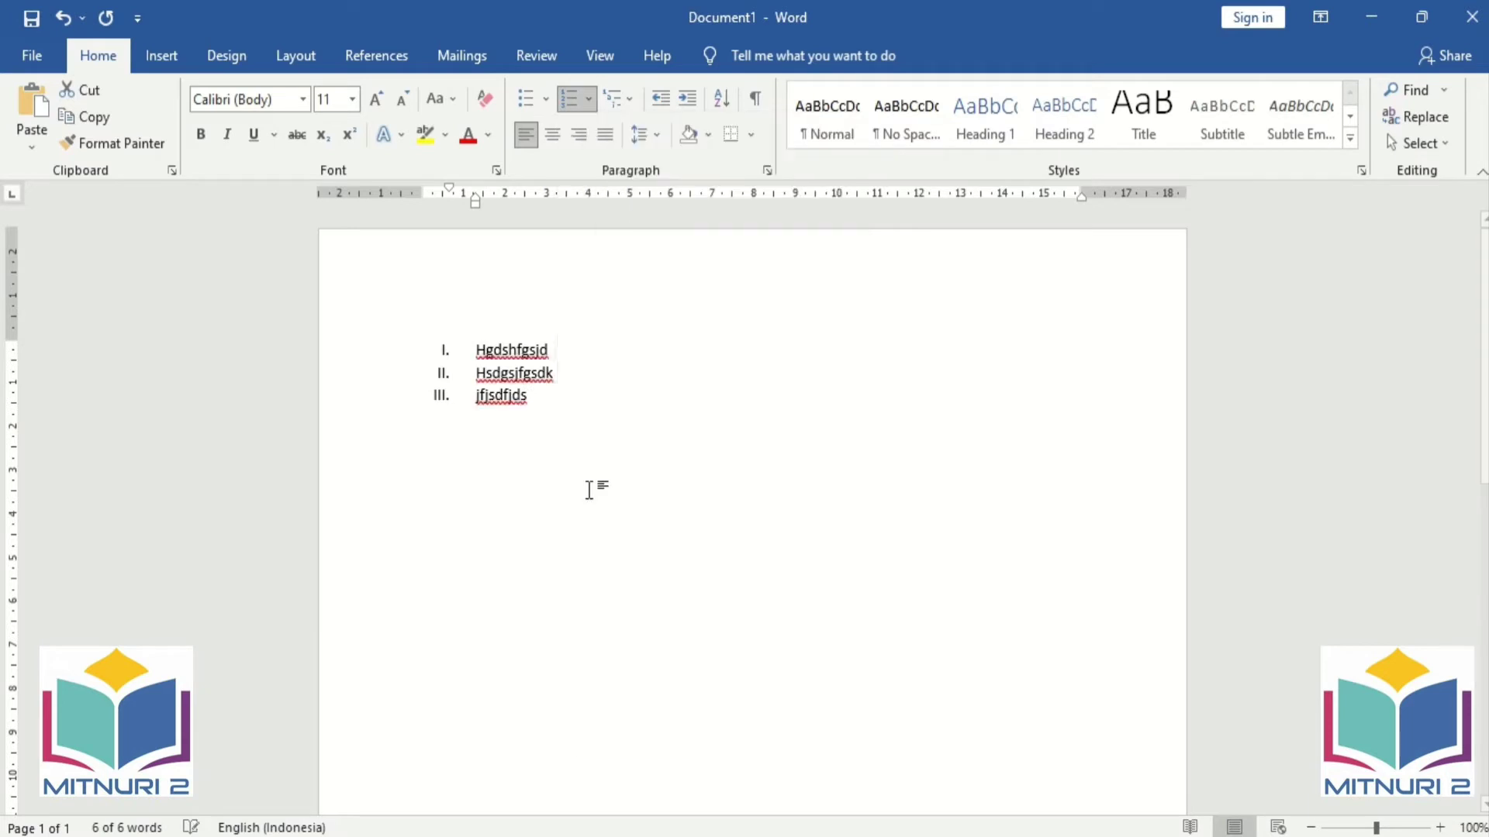
pyautogui.click(541, 415)
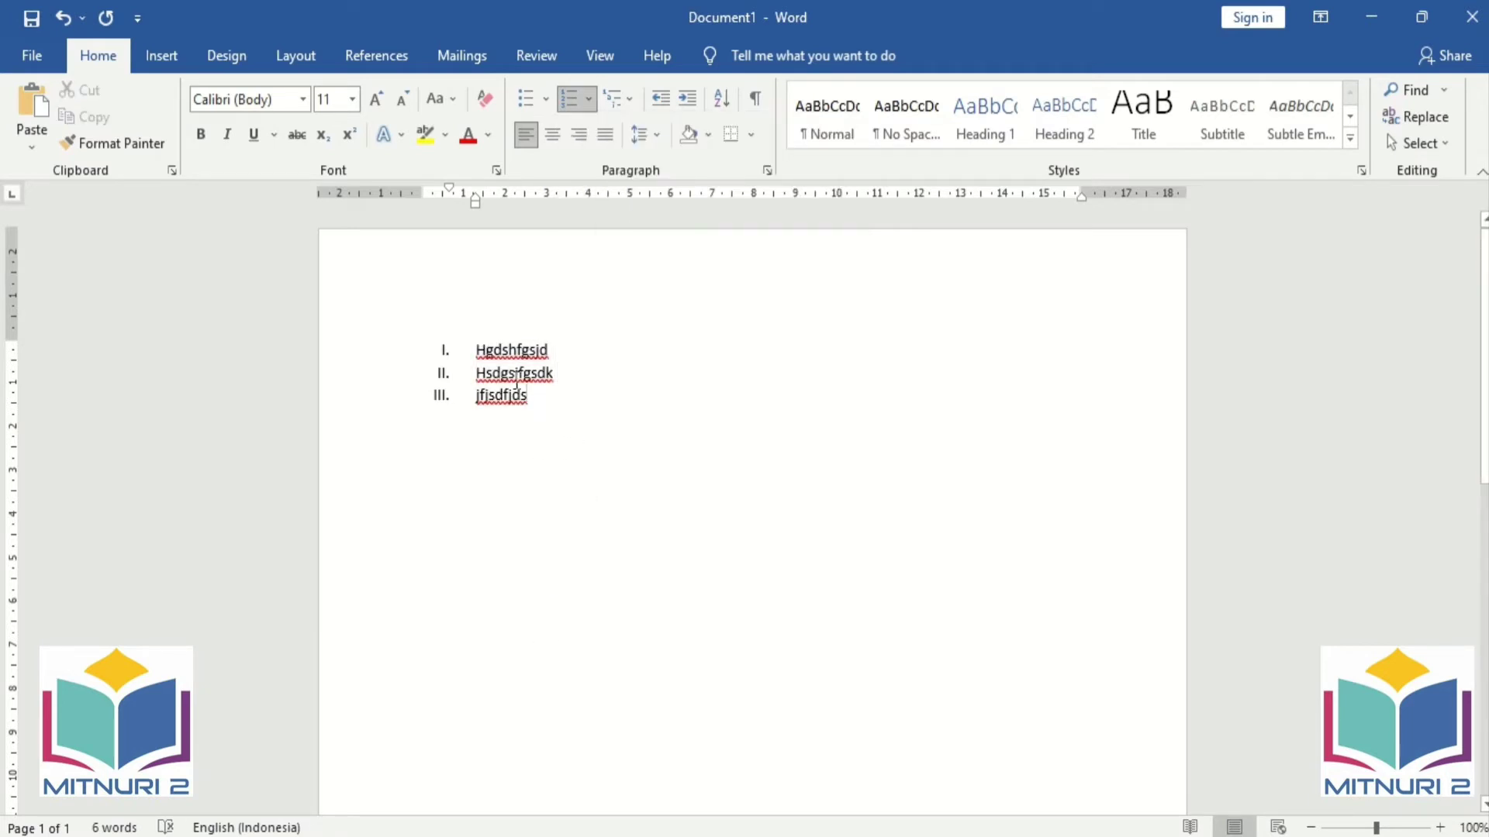
pyautogui.moveTo(541, 414); pyautogui.dragTo(485, 342)
pyautogui.click(580, 482)
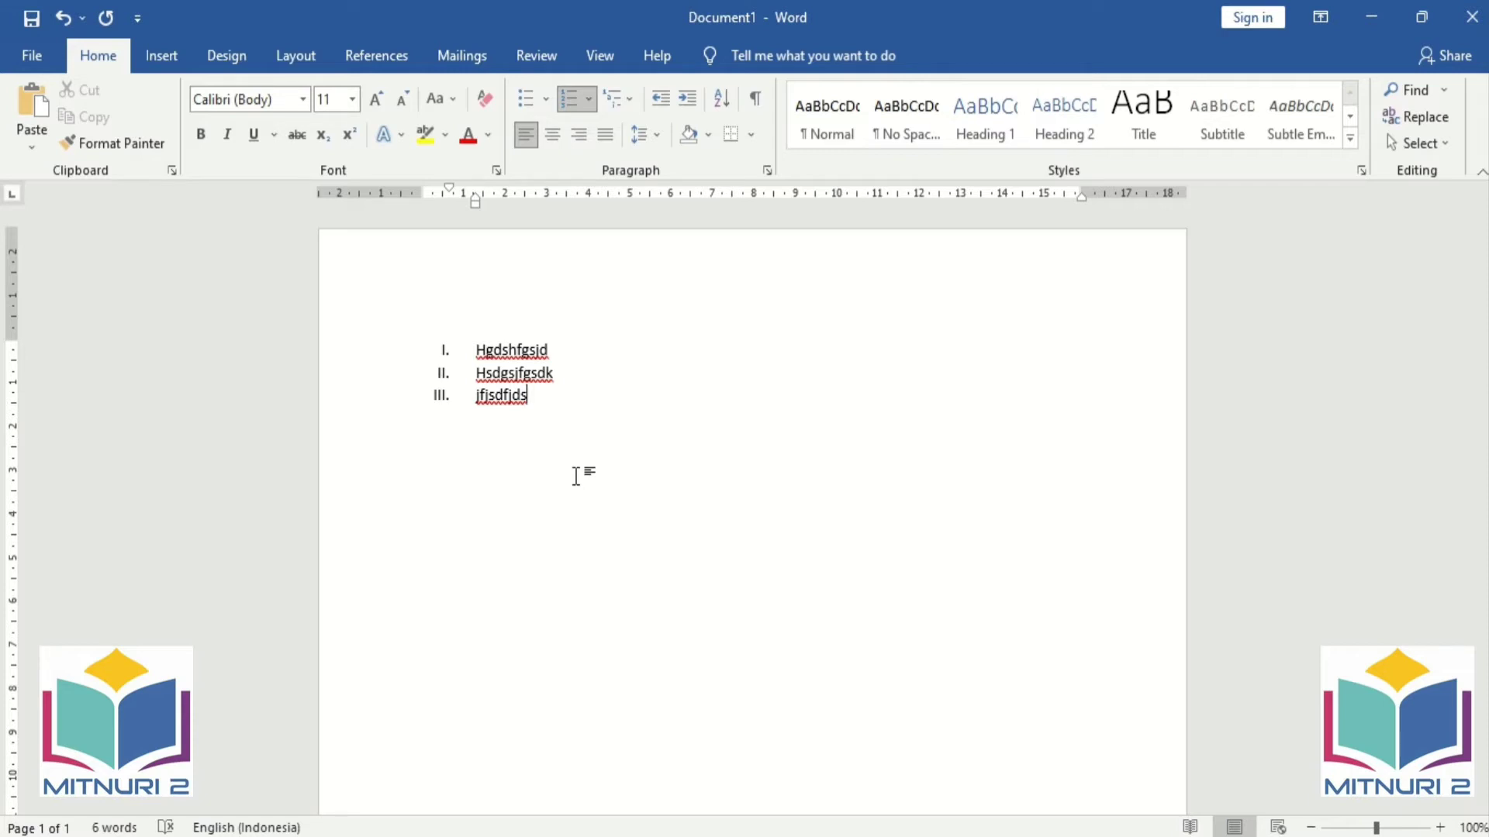
# Delete the list, then try 1) numbering with test items daasdas and sdaksjdhjas.
pyautogui.hotkey('ctrl', 'a')
pyautogui.press('BackSpace')
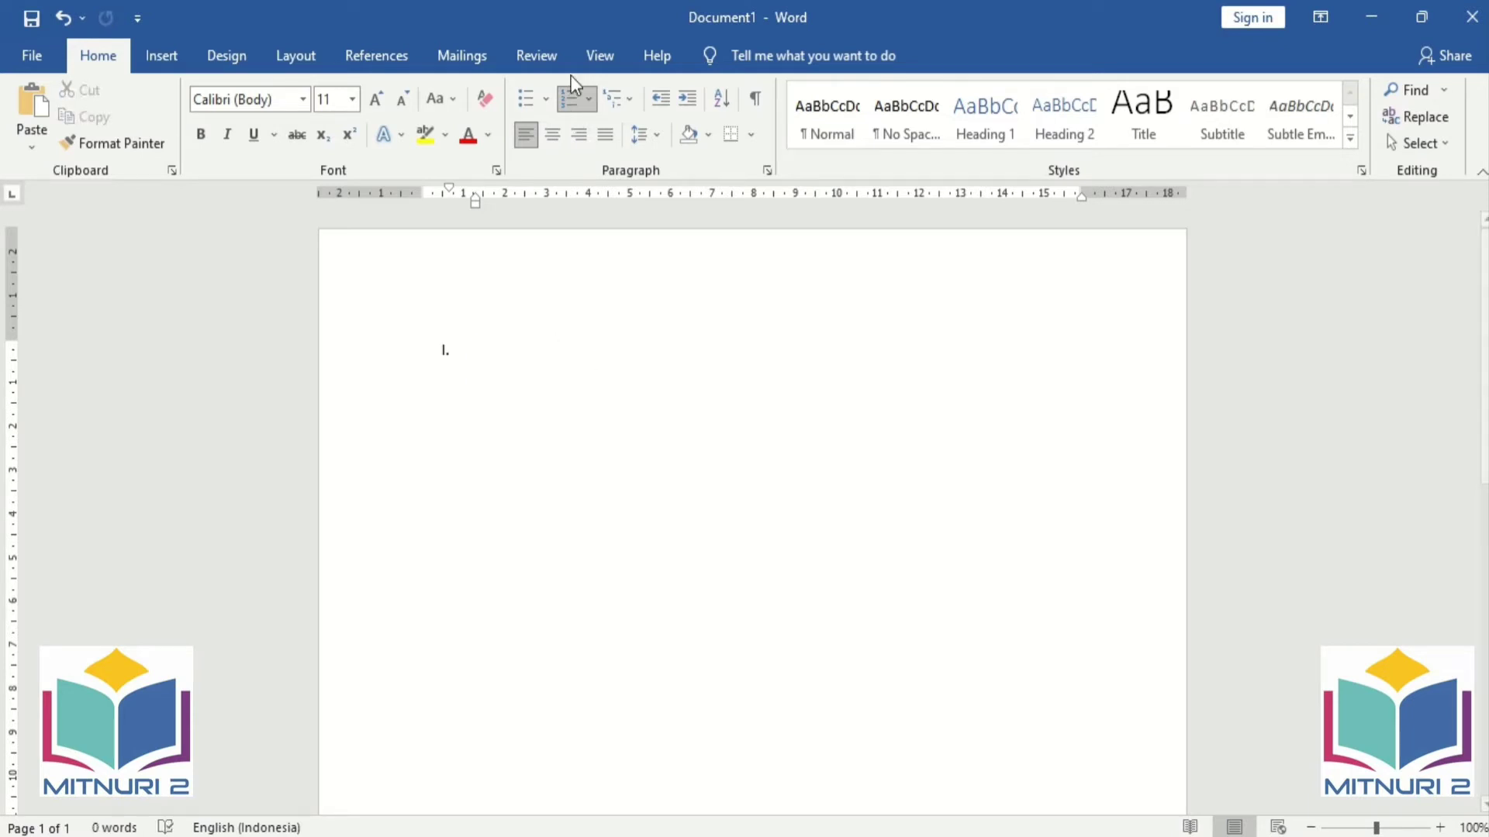
pyautogui.click(589, 99)
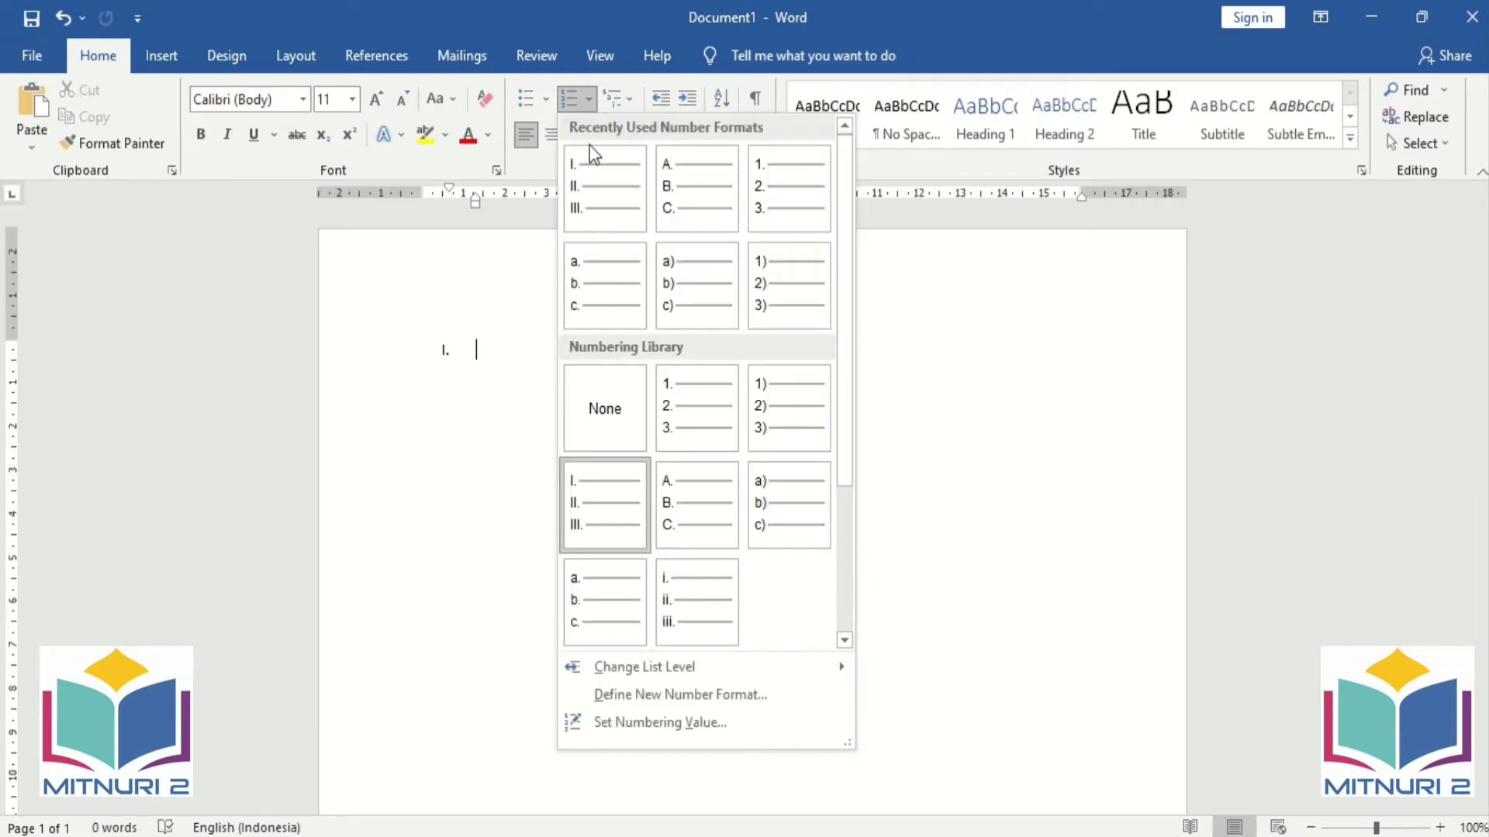
pyautogui.click(764, 426)
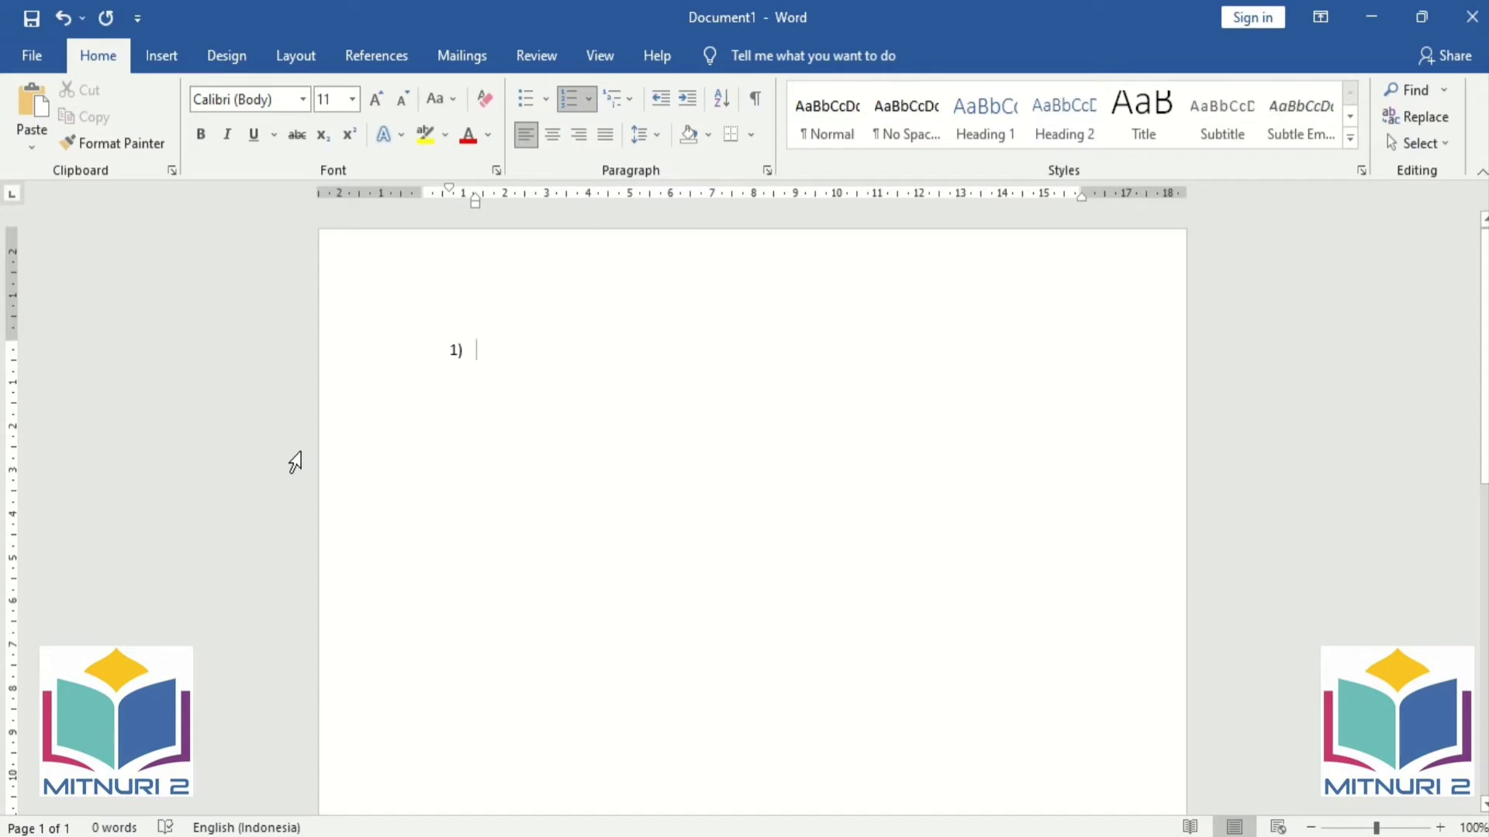
pyautogui.write('d')
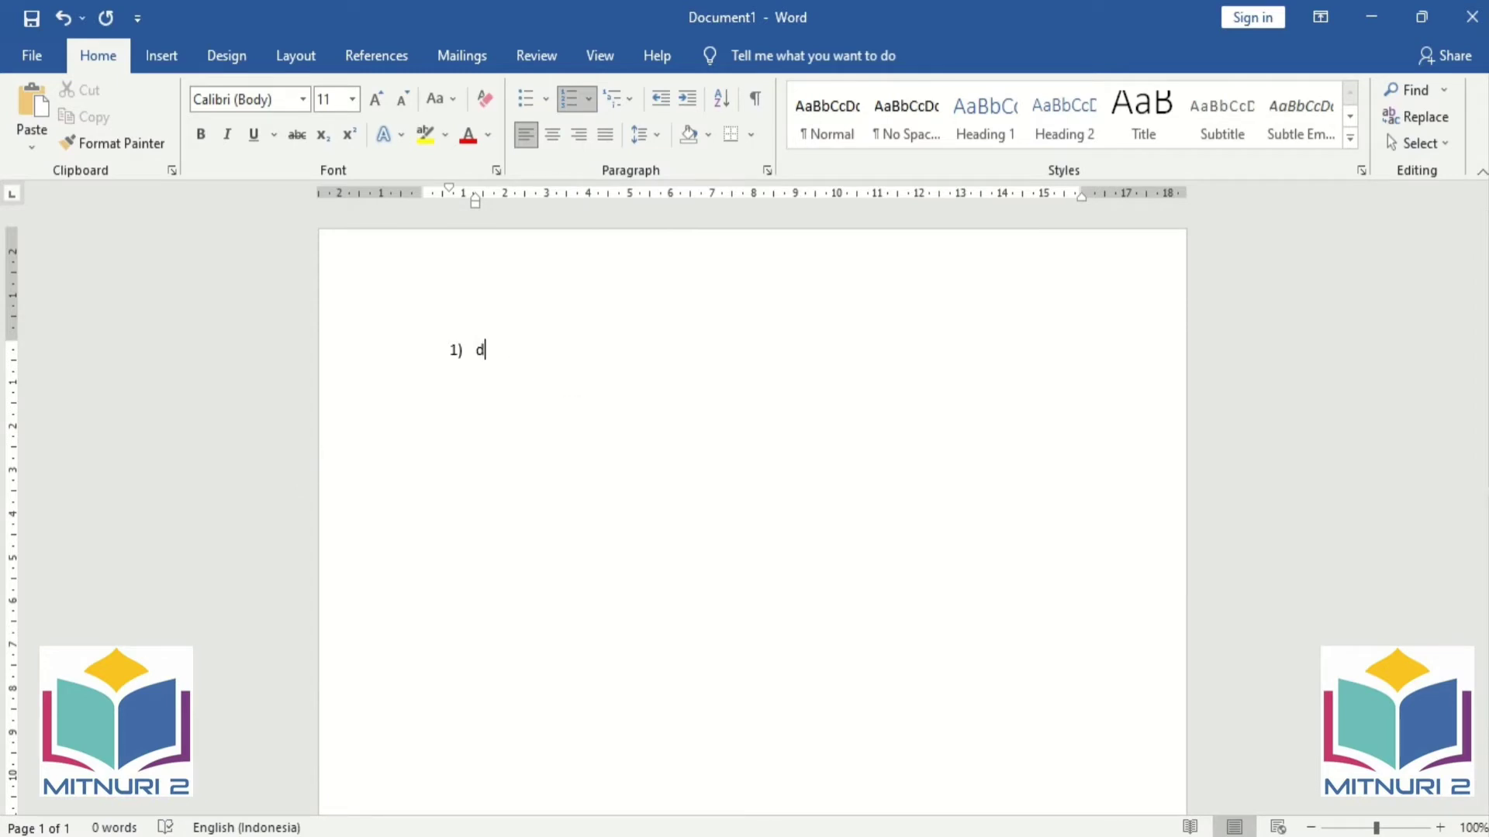
pyautogui.write('aasdas')
pyautogui.press('Return')
pyautogui.write('sdaksjdhjas')
pyautogui.press('Return')
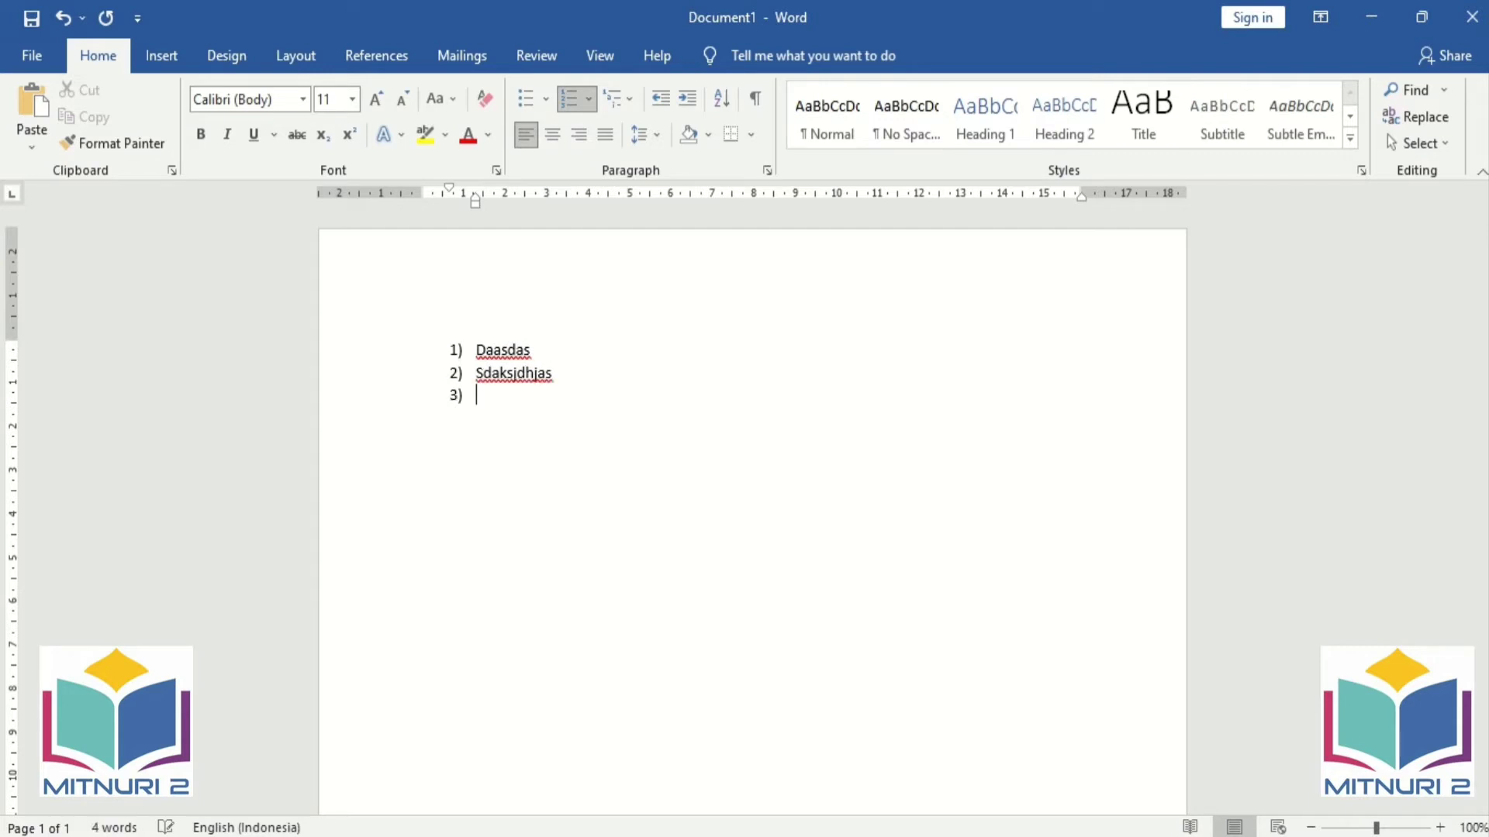
# Delete all the test text and remove the leftover number from the empty line.
pyautogui.hotkey('ctrl', 'a')
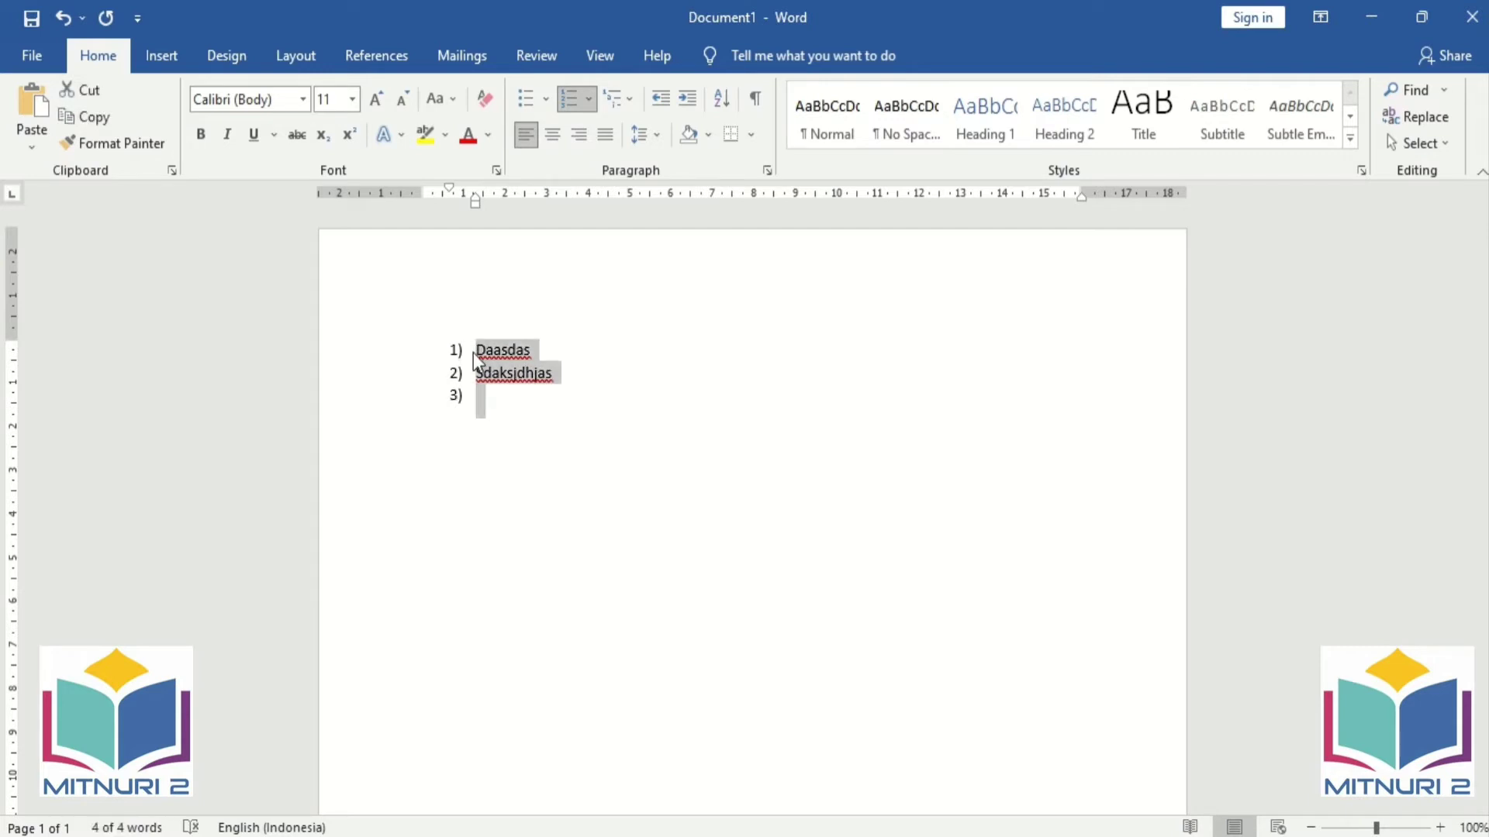
pyautogui.press('Delete')
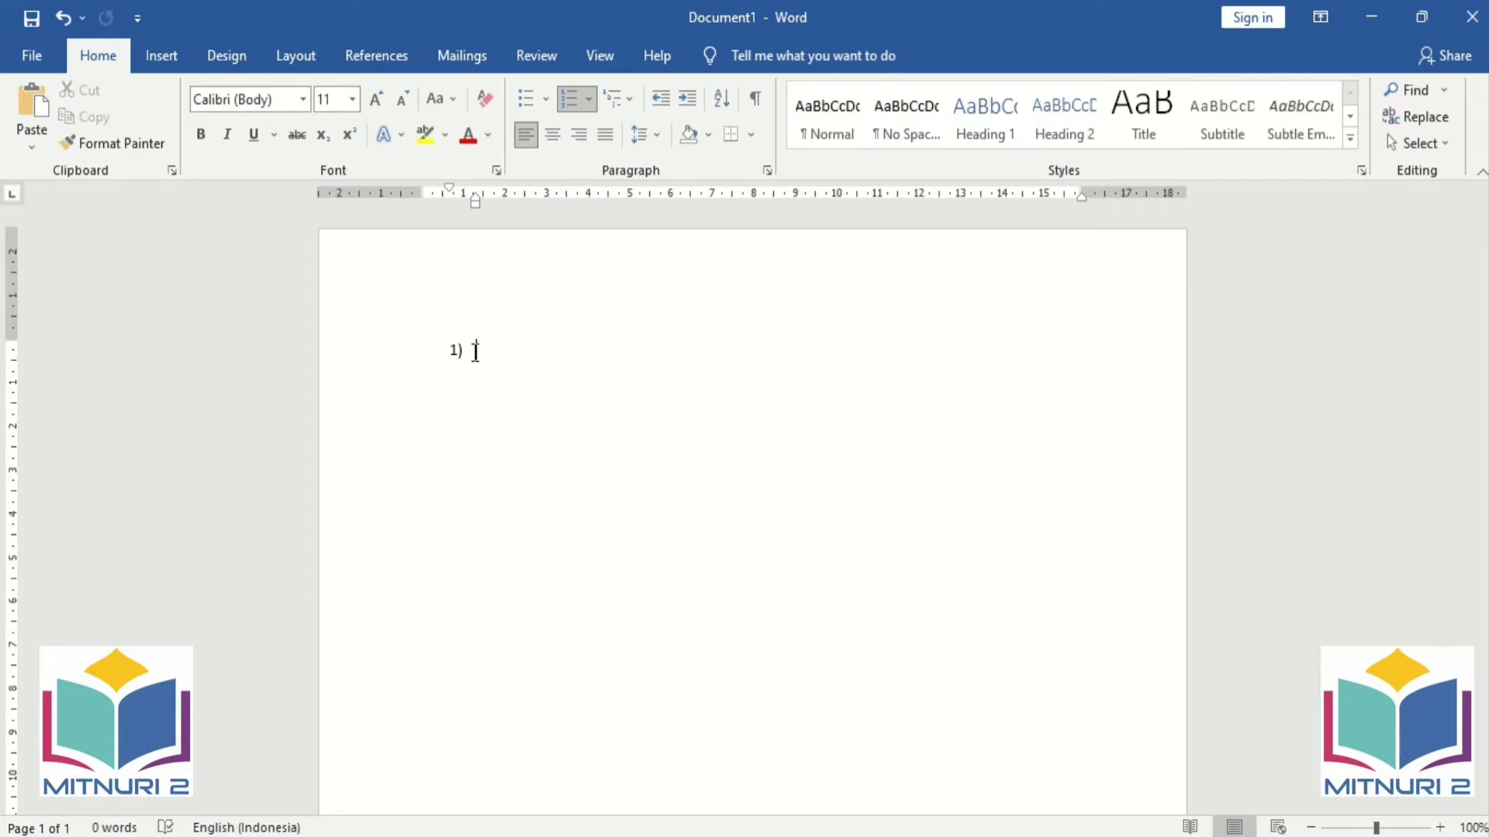
pyautogui.click(589, 109)
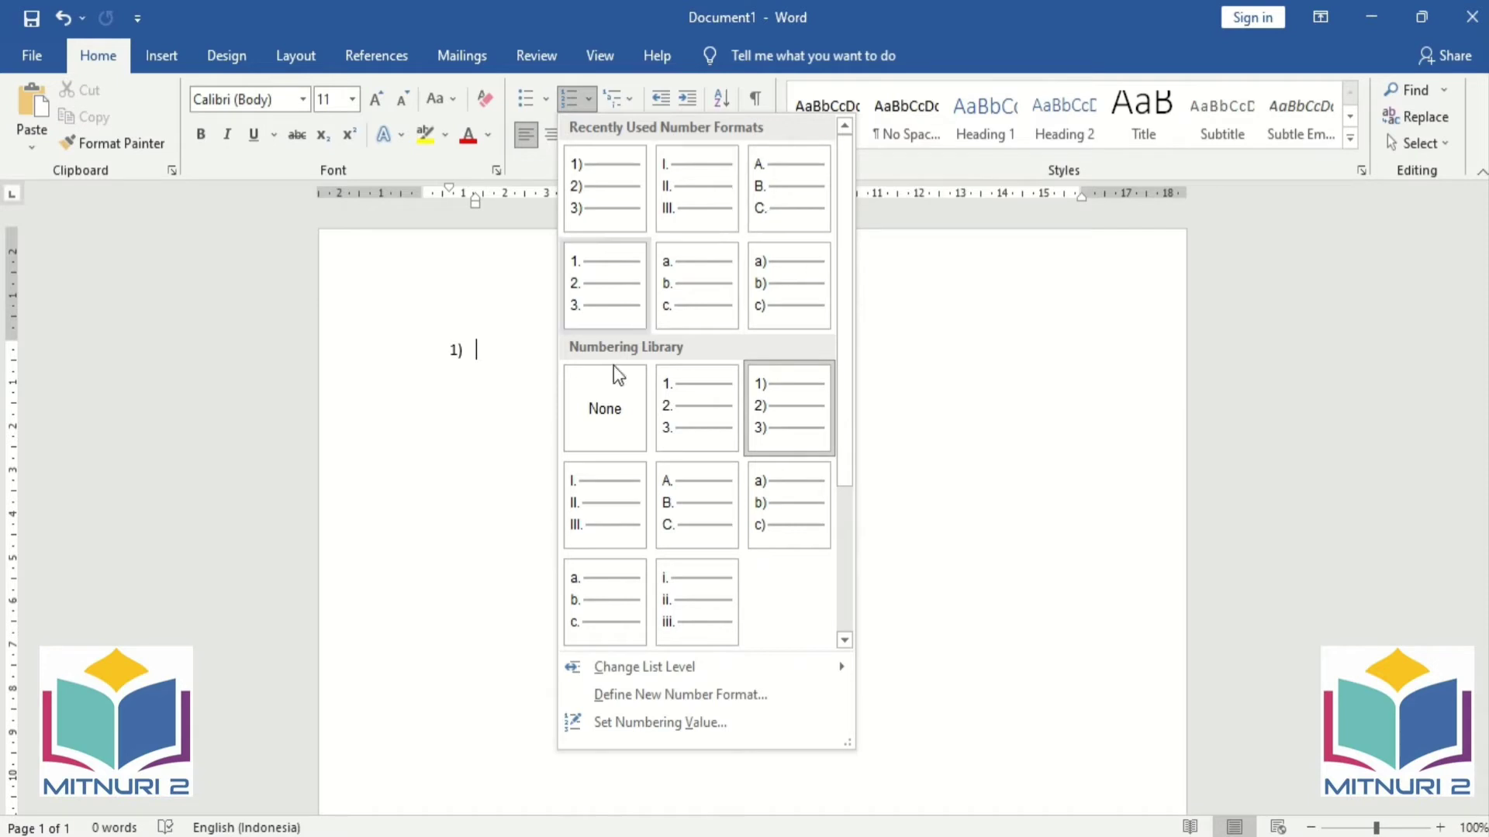
pyautogui.click(448, 430)
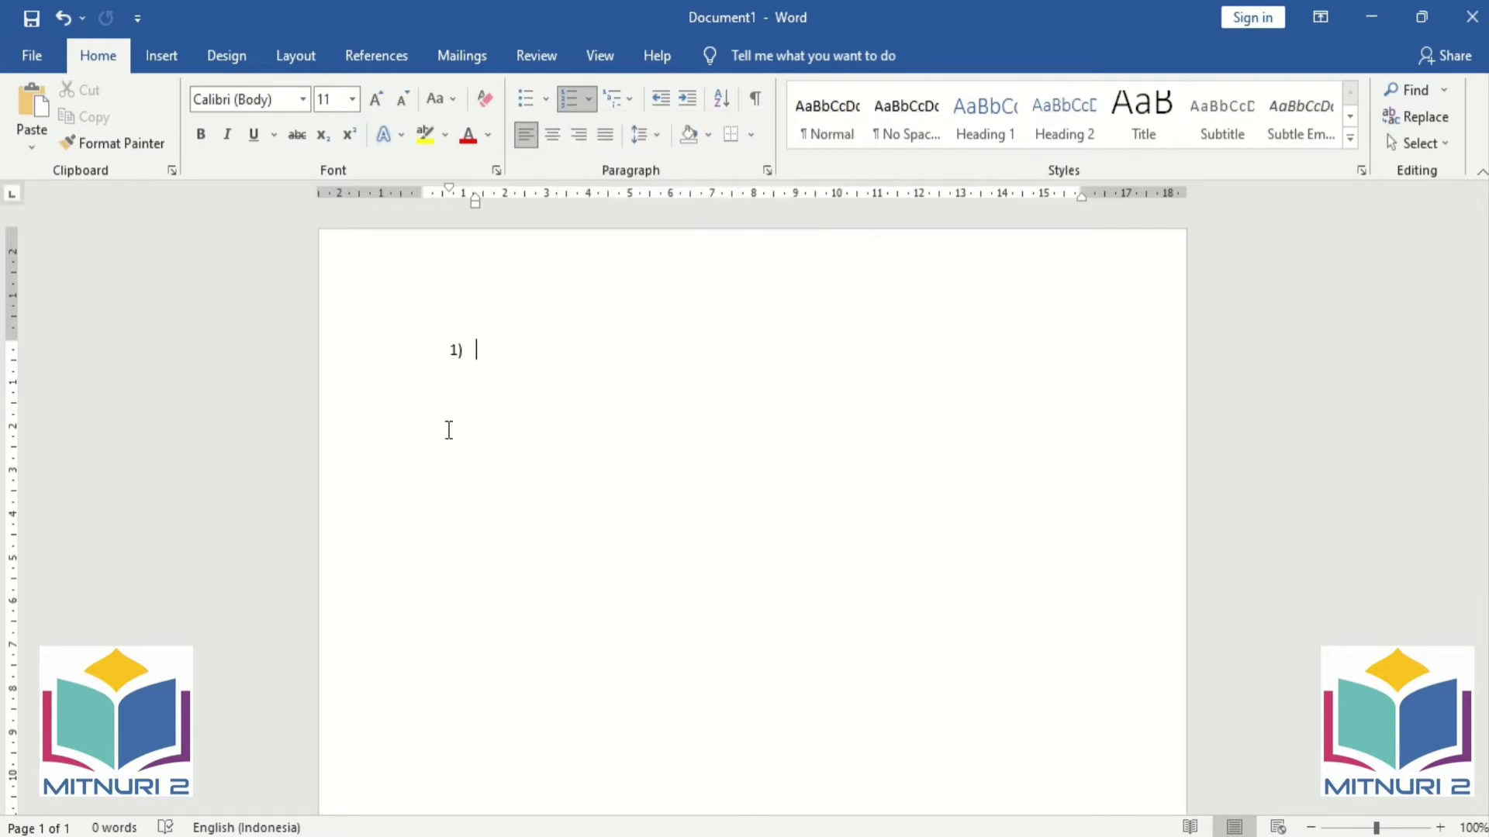
pyautogui.press('BackSpace')
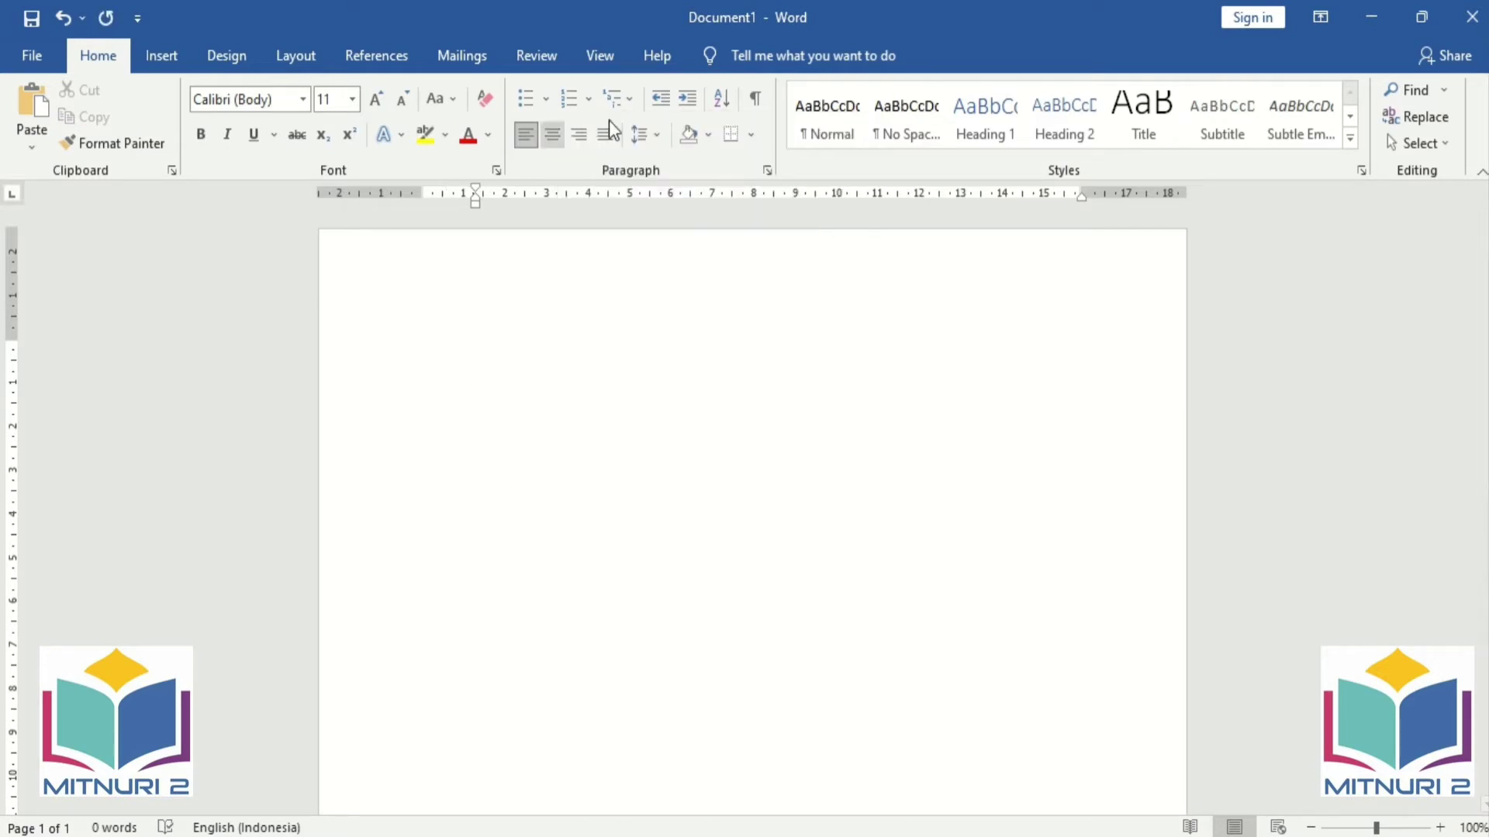
# Open Define New Number Format and browse the number styles, keeping 1, 2, 3.
pyautogui.click(588, 97)
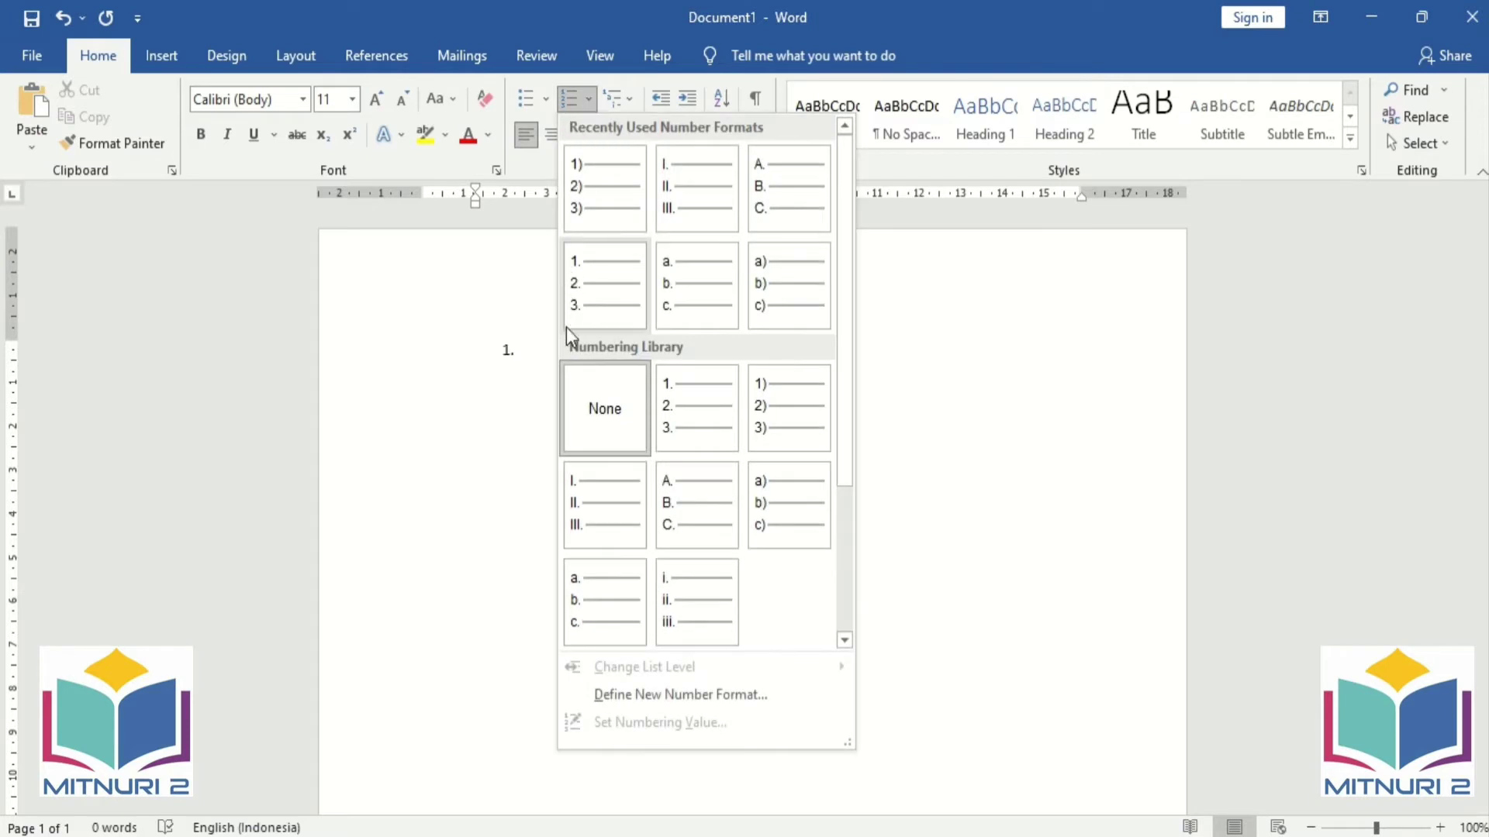
pyautogui.click(675, 696)
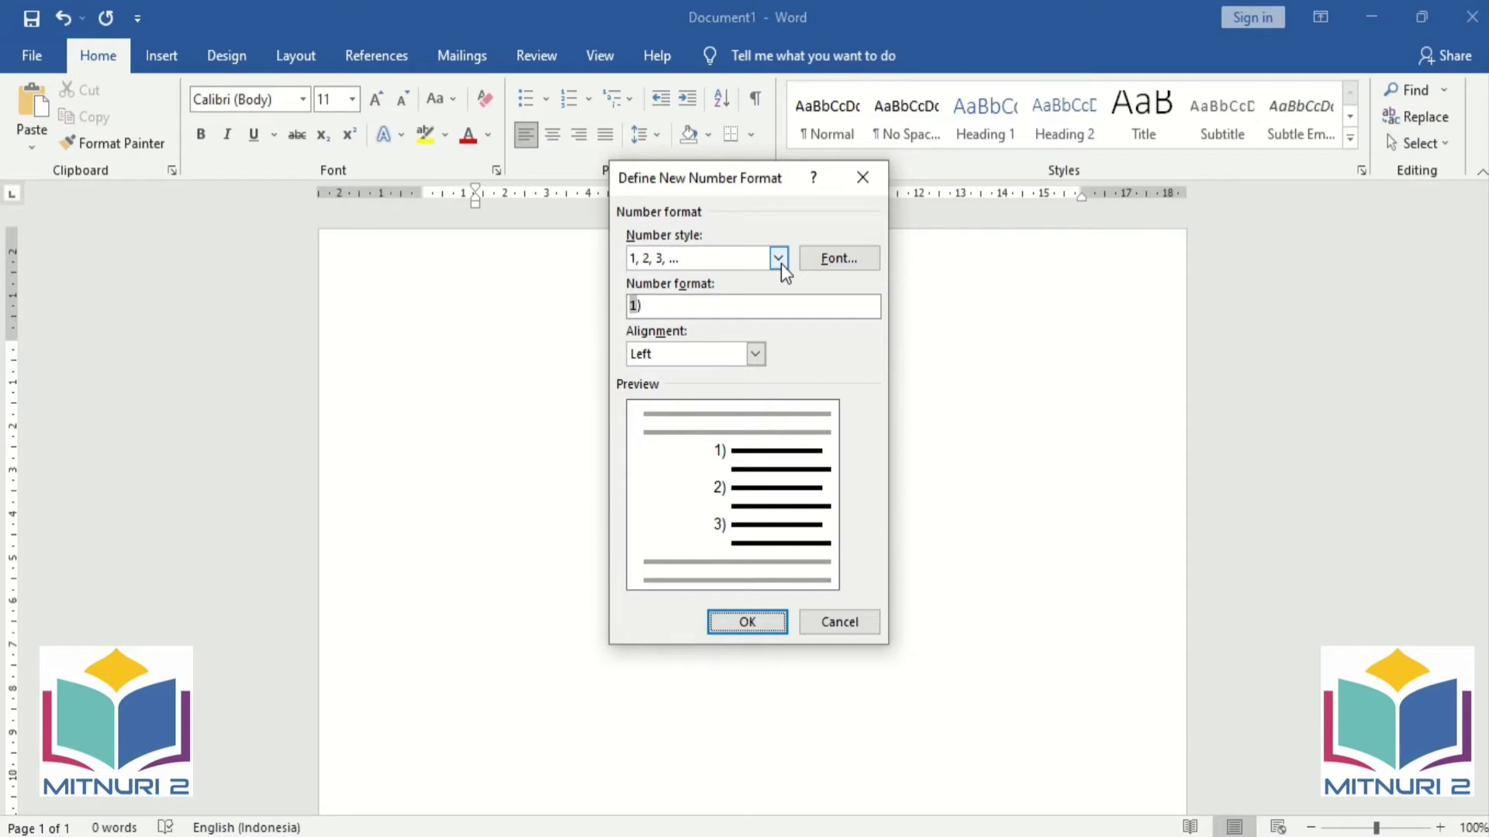
pyautogui.click(779, 259)
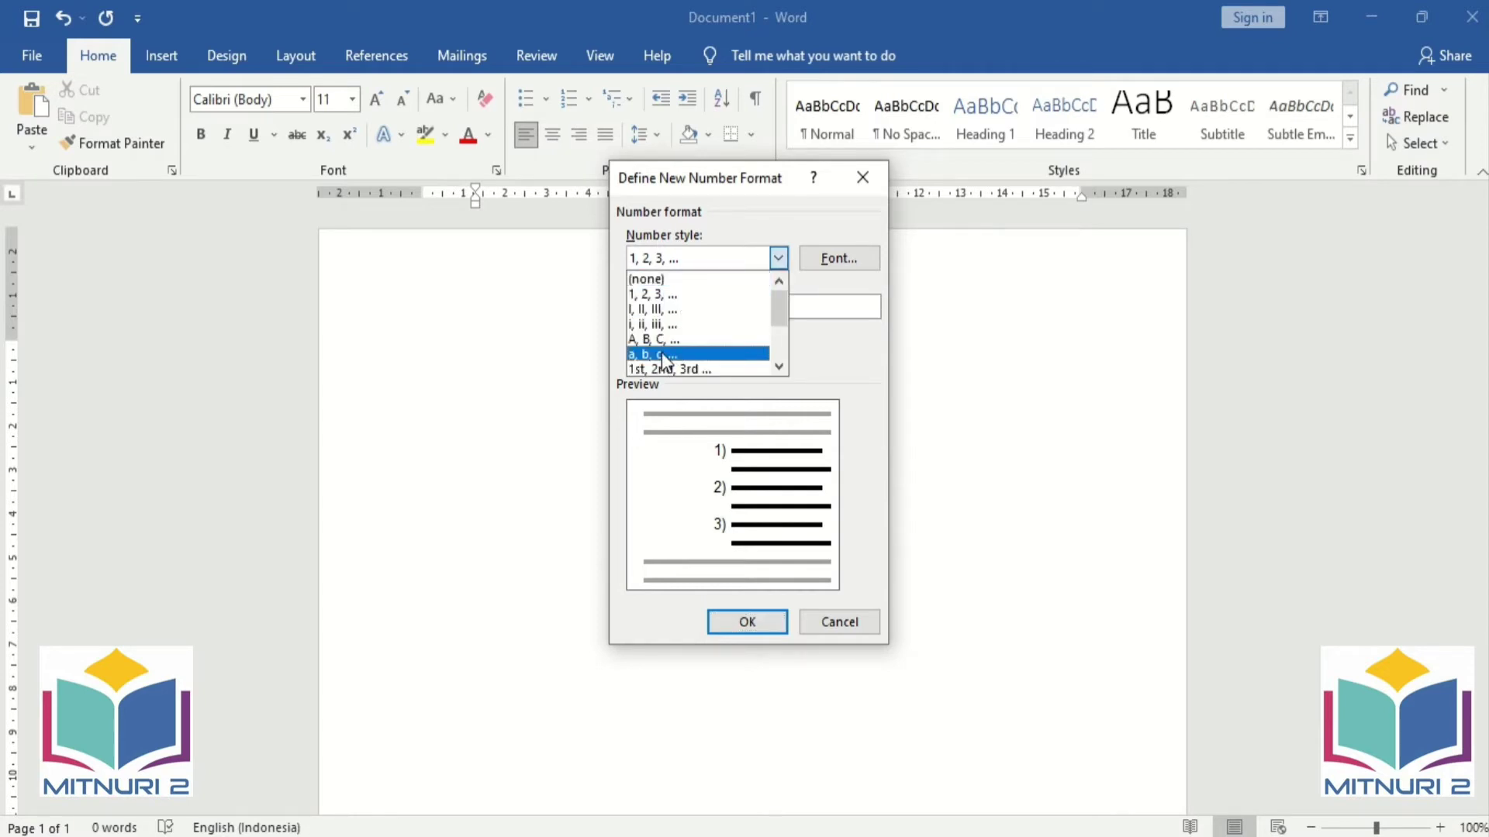
pyautogui.scroll(-1, 700, 306)
pyautogui.scroll(-2, 699, 305)
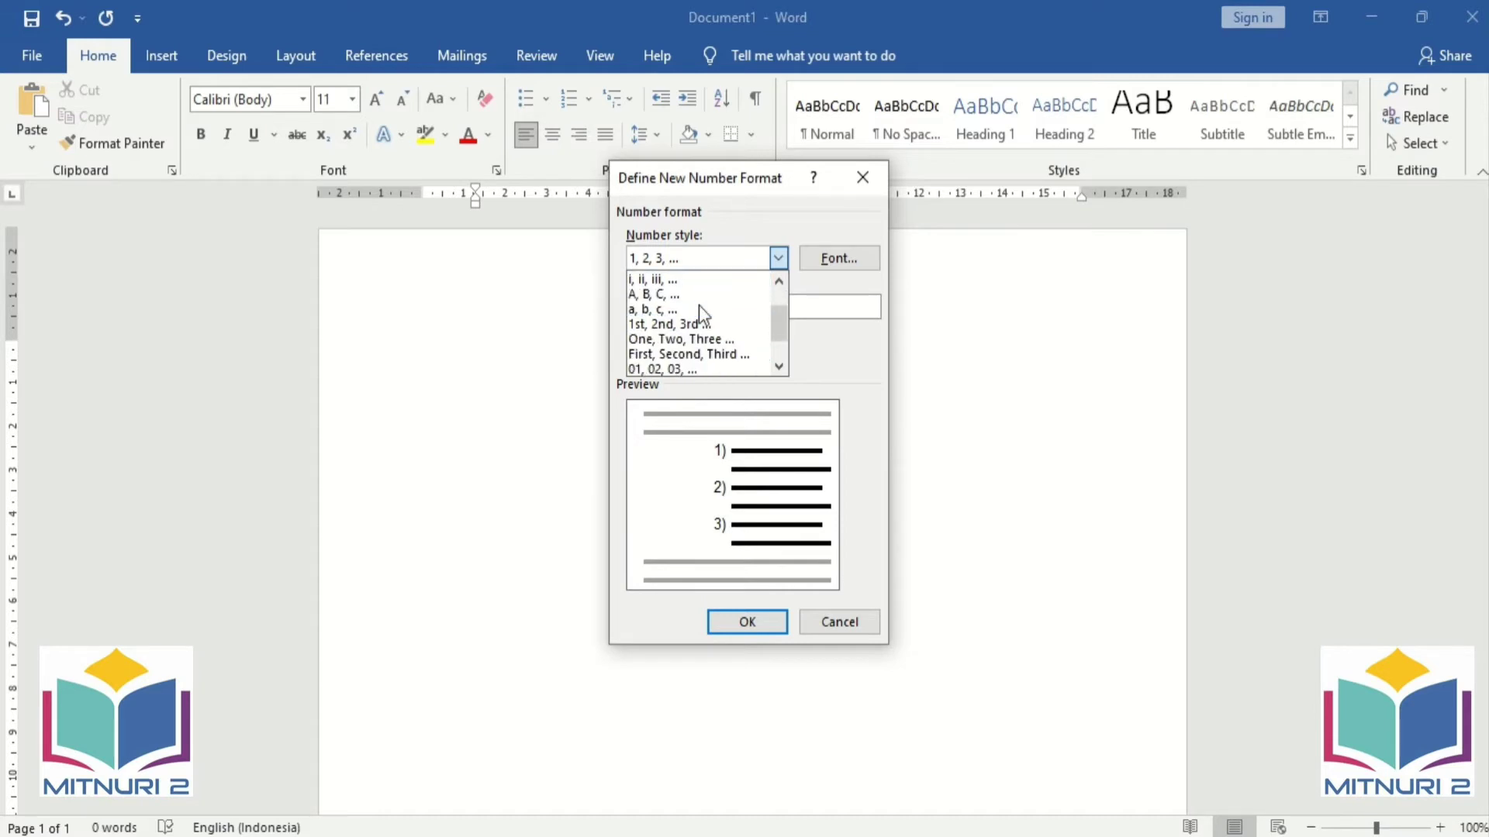
pyautogui.scroll(-1, 700, 305)
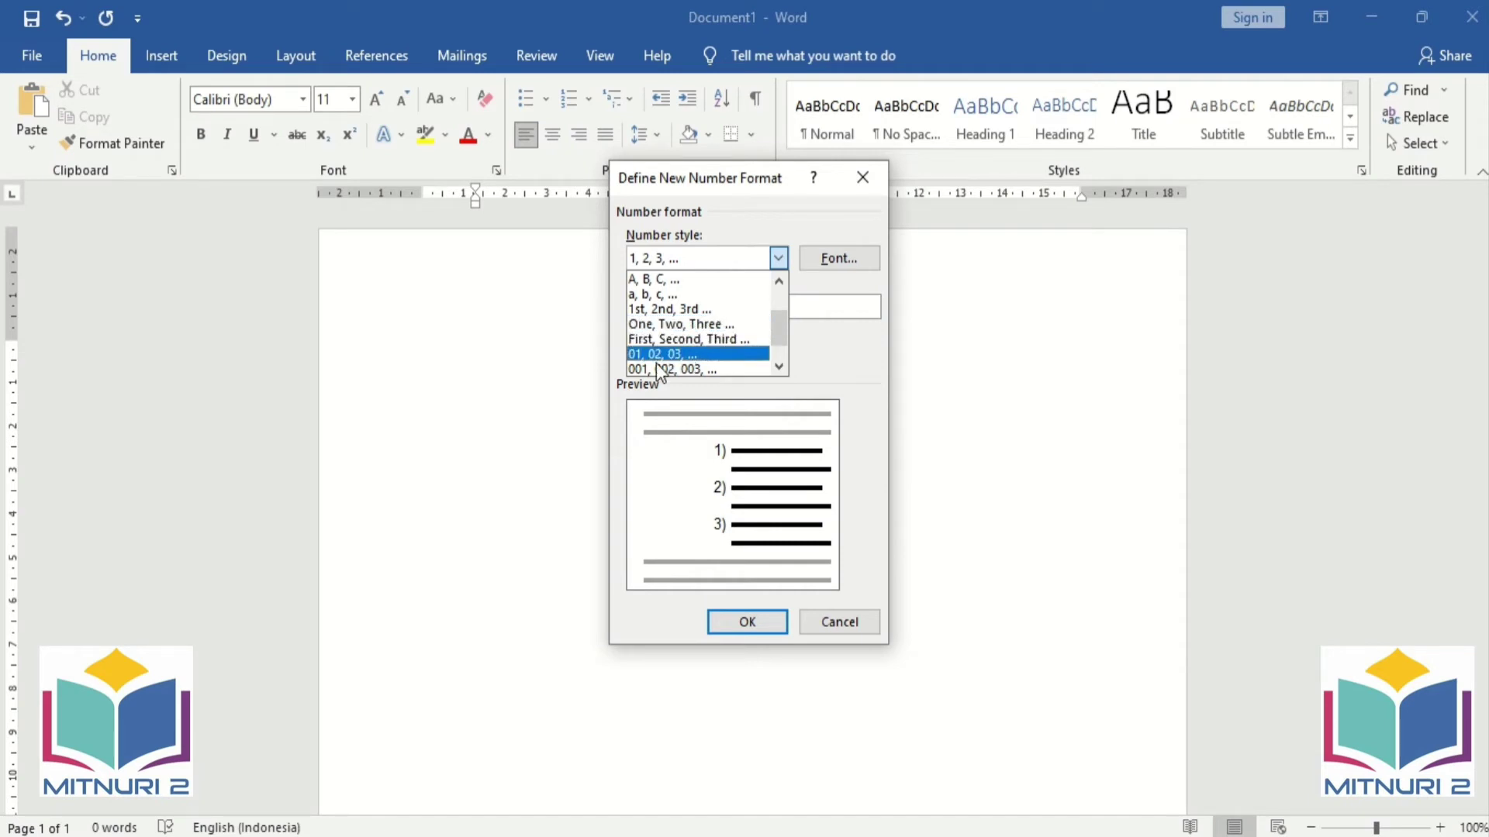
pyautogui.scroll(-1, 675, 353)
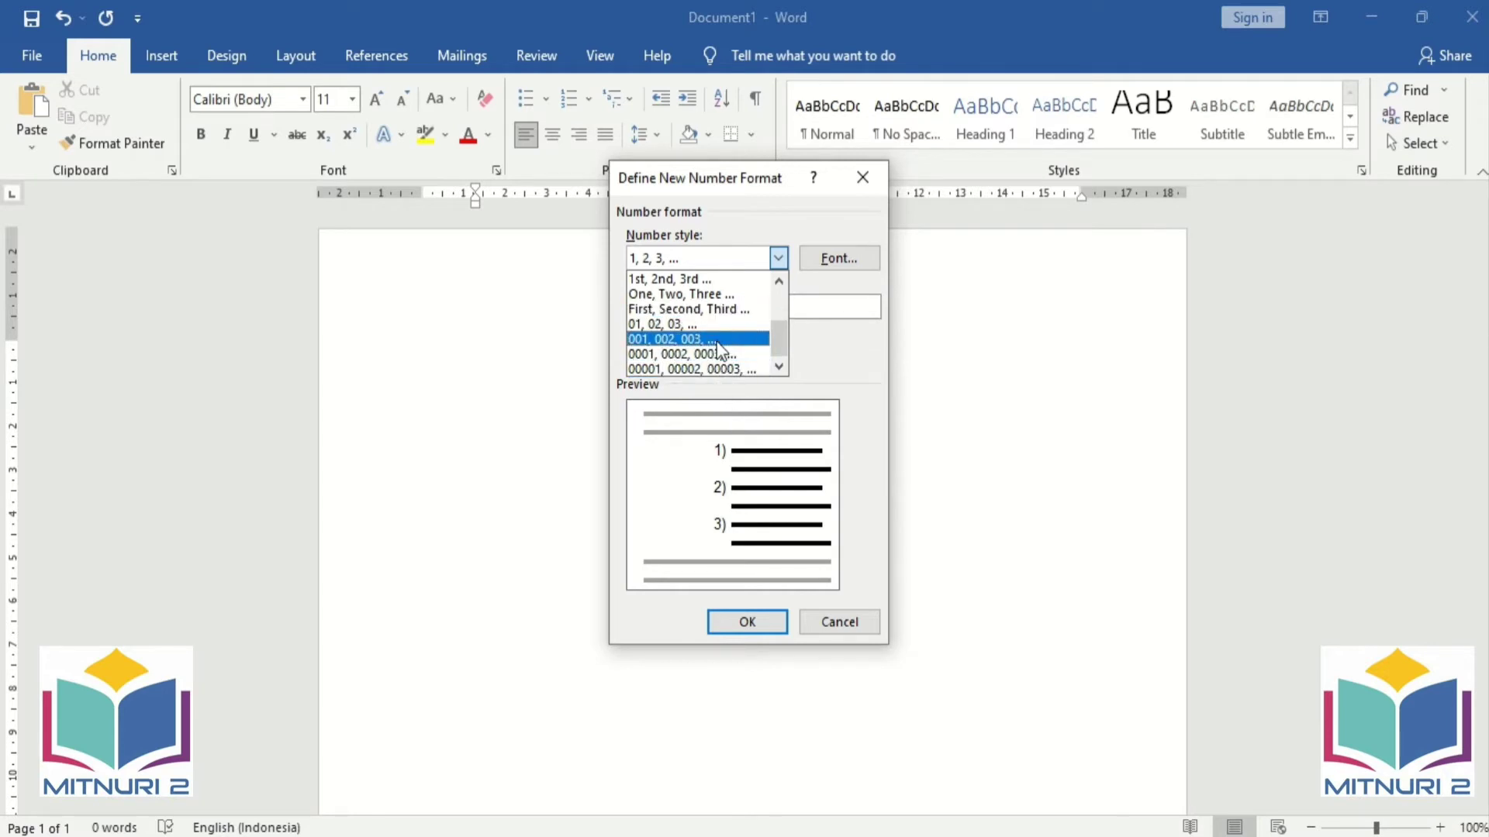
pyautogui.scroll(2, 717, 349)
pyautogui.scroll(1, 722, 350)
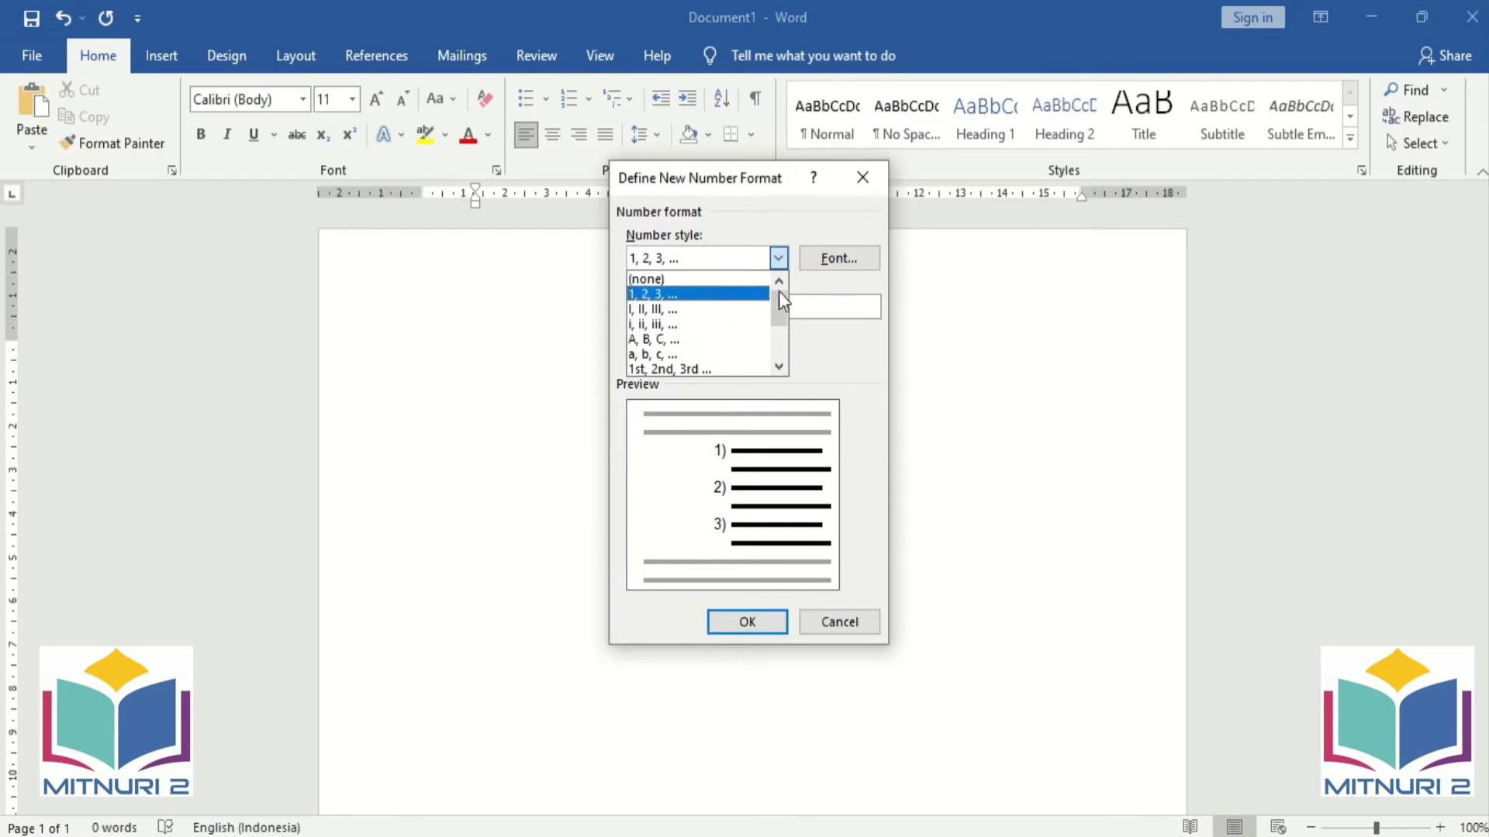
pyautogui.click(829, 256)
# Set the number font to MS UI Gothic in Bold Italic.
pyautogui.click(828, 256)
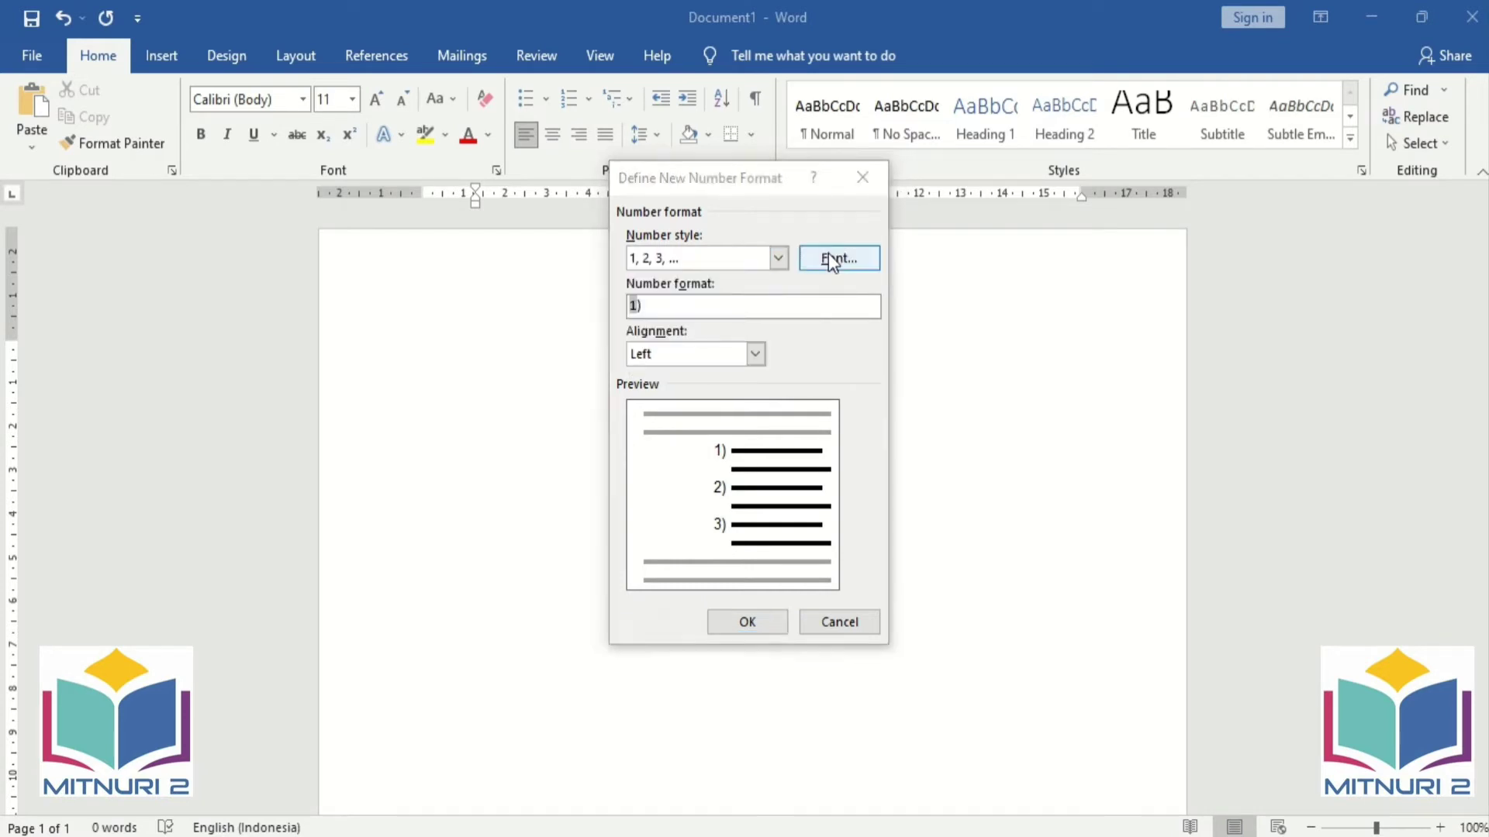
pyautogui.scroll(-3, 638, 309)
pyautogui.scroll(-5, 639, 308)
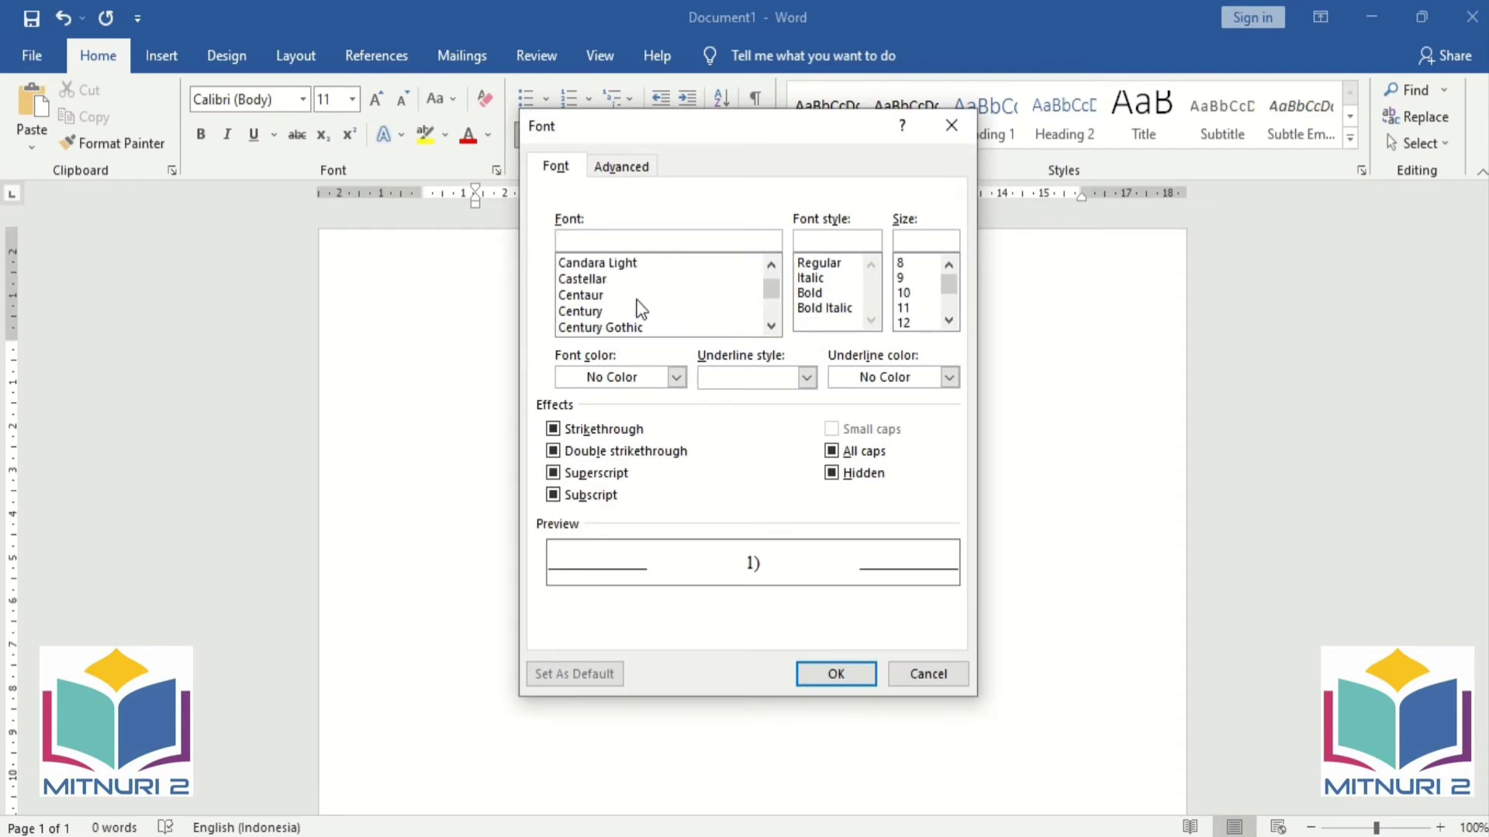
pyautogui.scroll(-5, 639, 309)
pyautogui.scroll(-5, 640, 309)
pyautogui.scroll(-3, 640, 309)
pyautogui.scroll(-5, 639, 309)
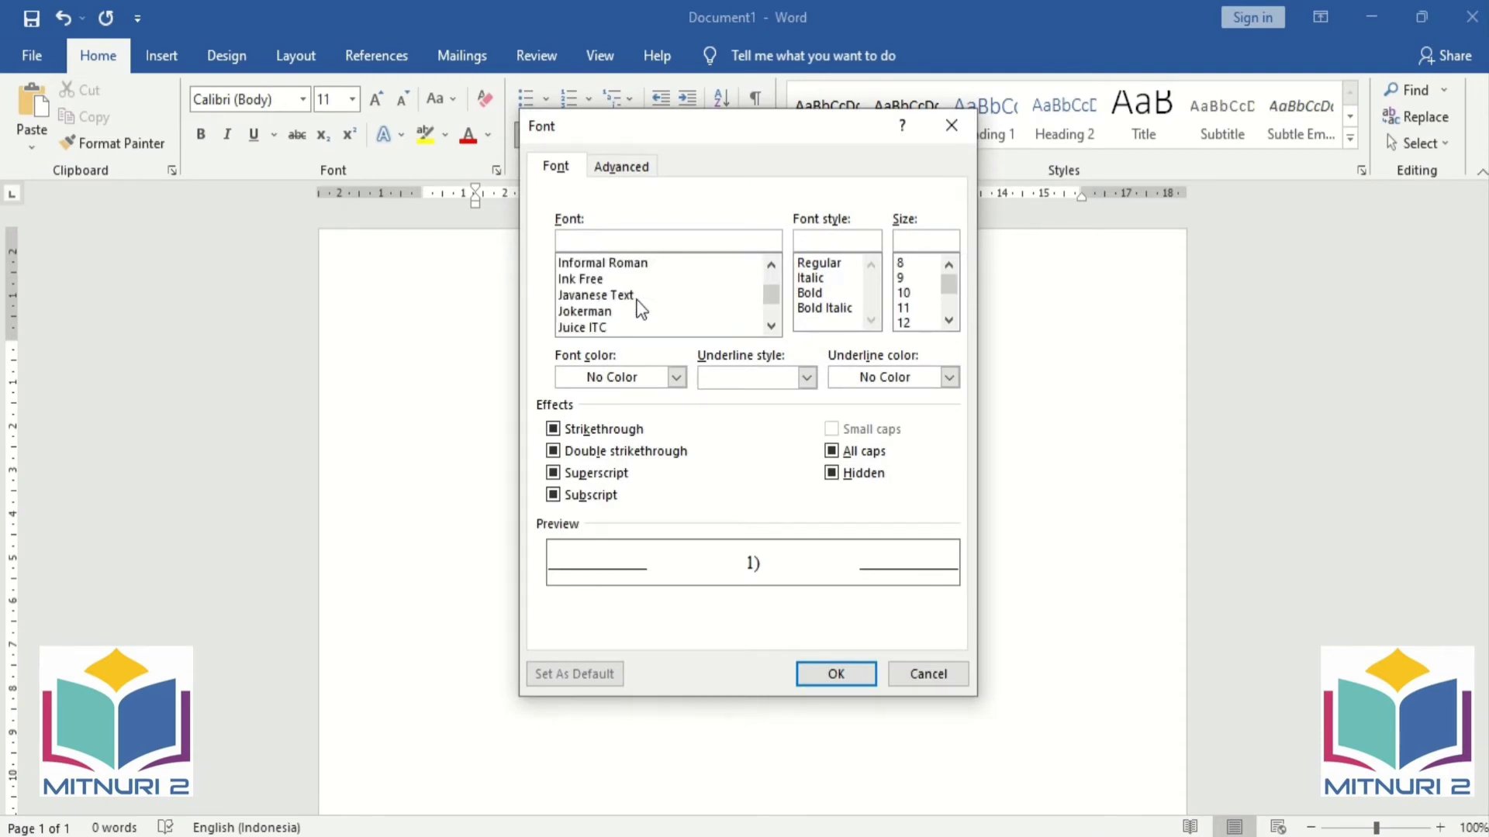
pyautogui.scroll(-5, 639, 309)
pyautogui.scroll(-5, 640, 309)
pyautogui.scroll(-2, 640, 309)
pyautogui.scroll(3, 639, 309)
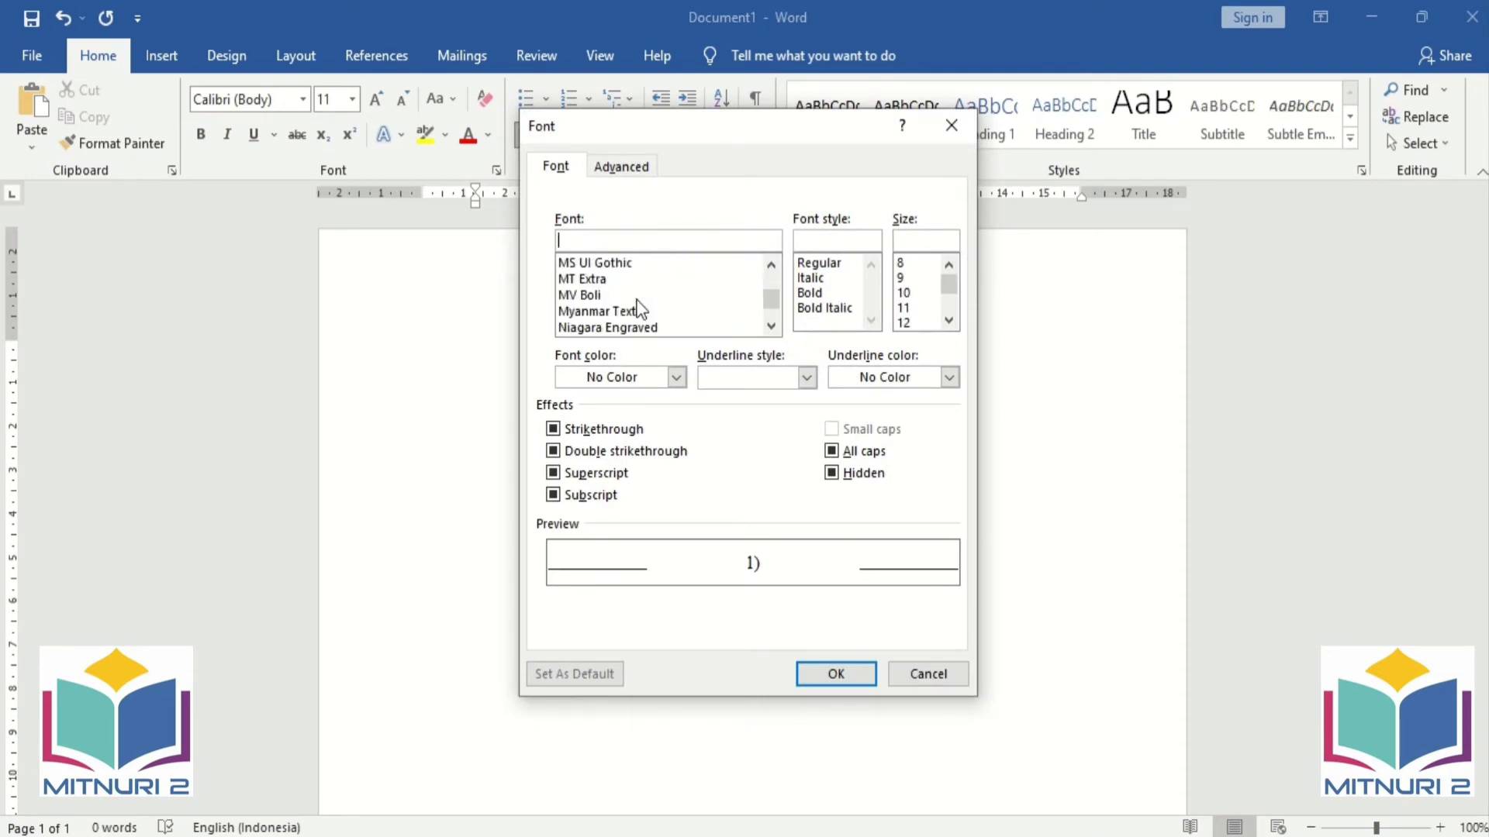
pyautogui.click(603, 279)
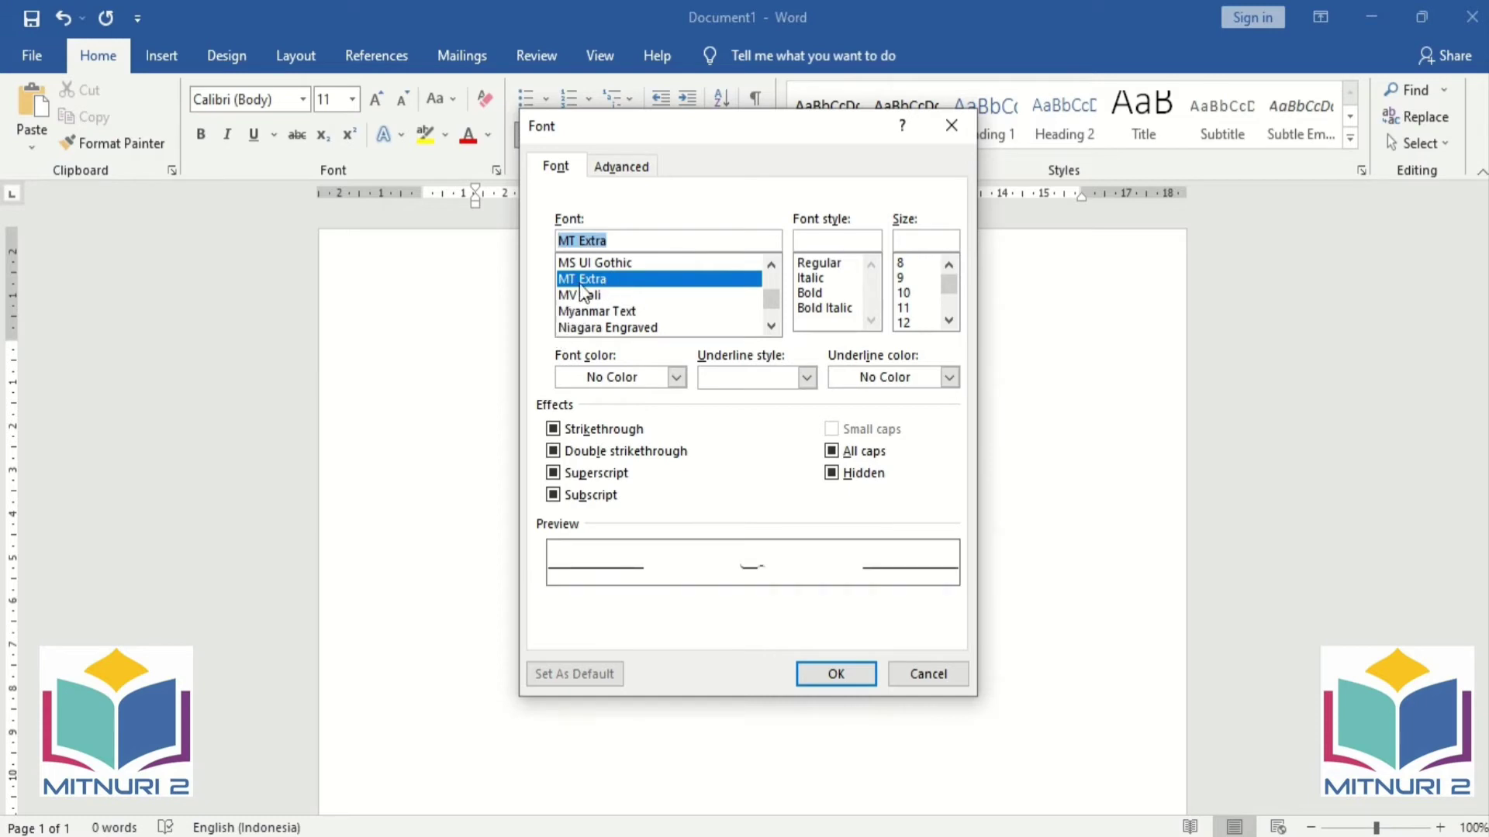
pyautogui.click(583, 293)
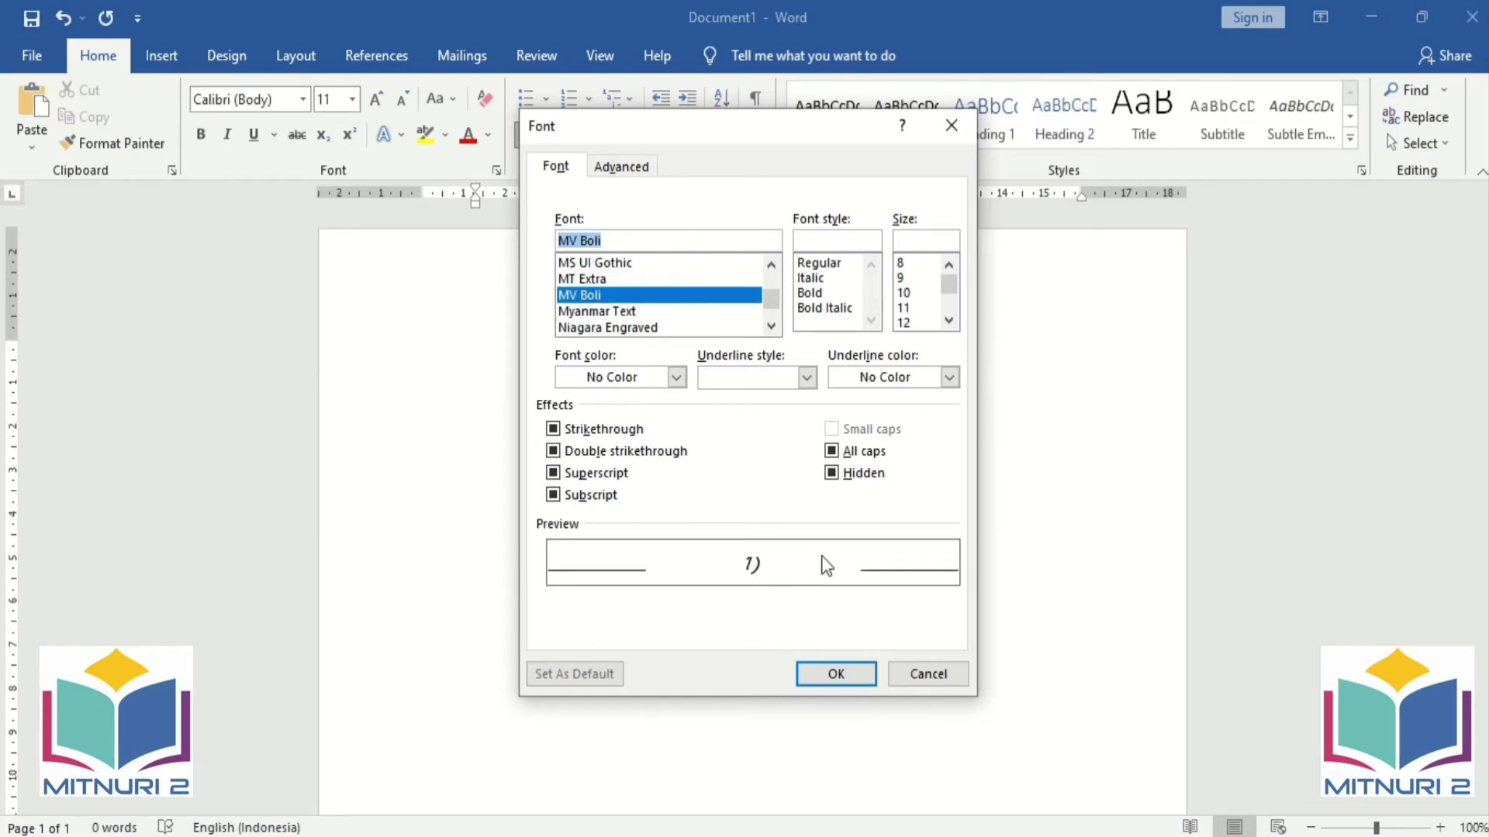
pyautogui.click(582, 263)
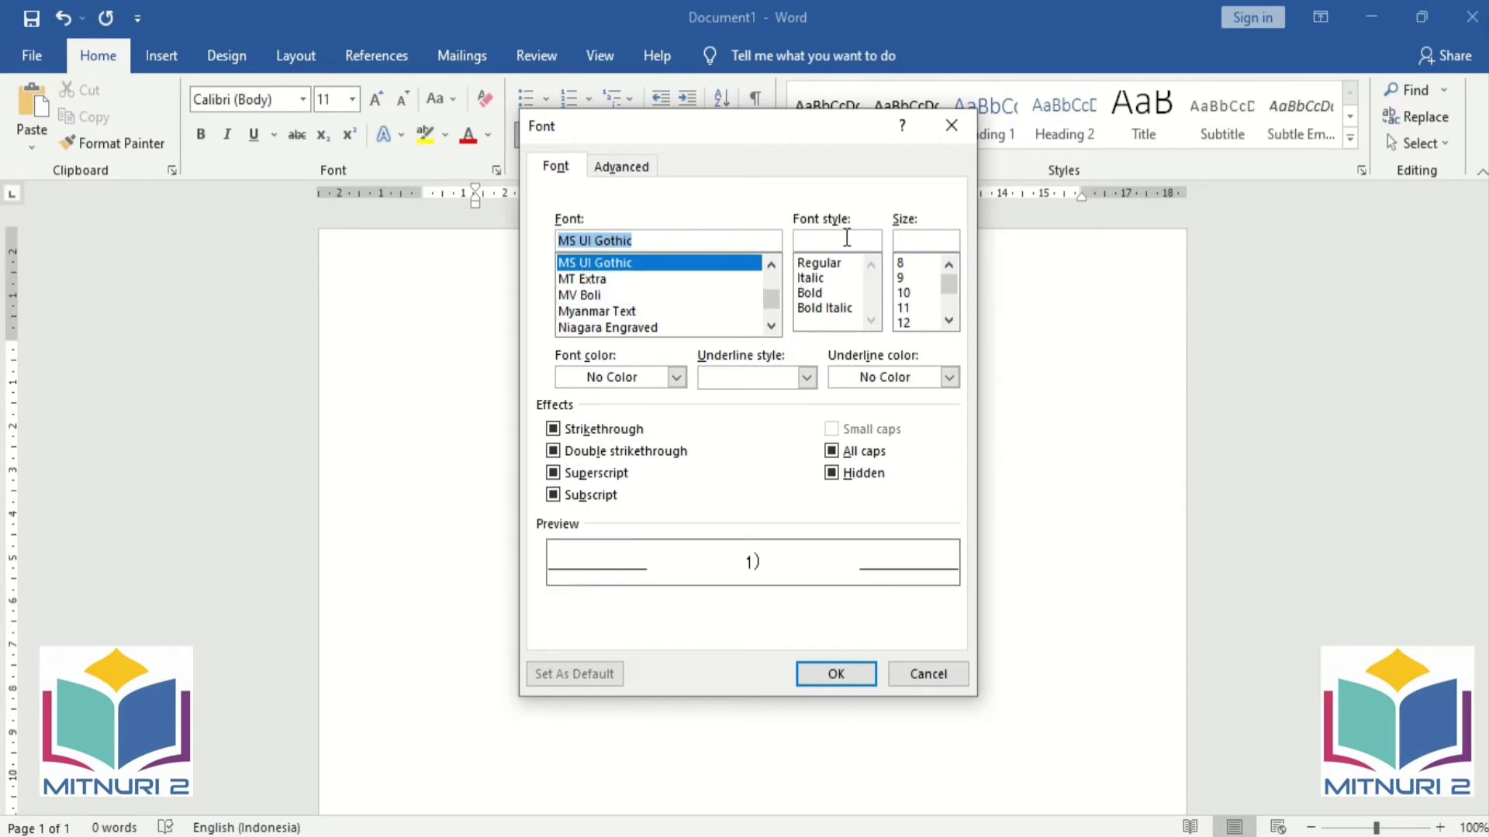
pyautogui.click(815, 280)
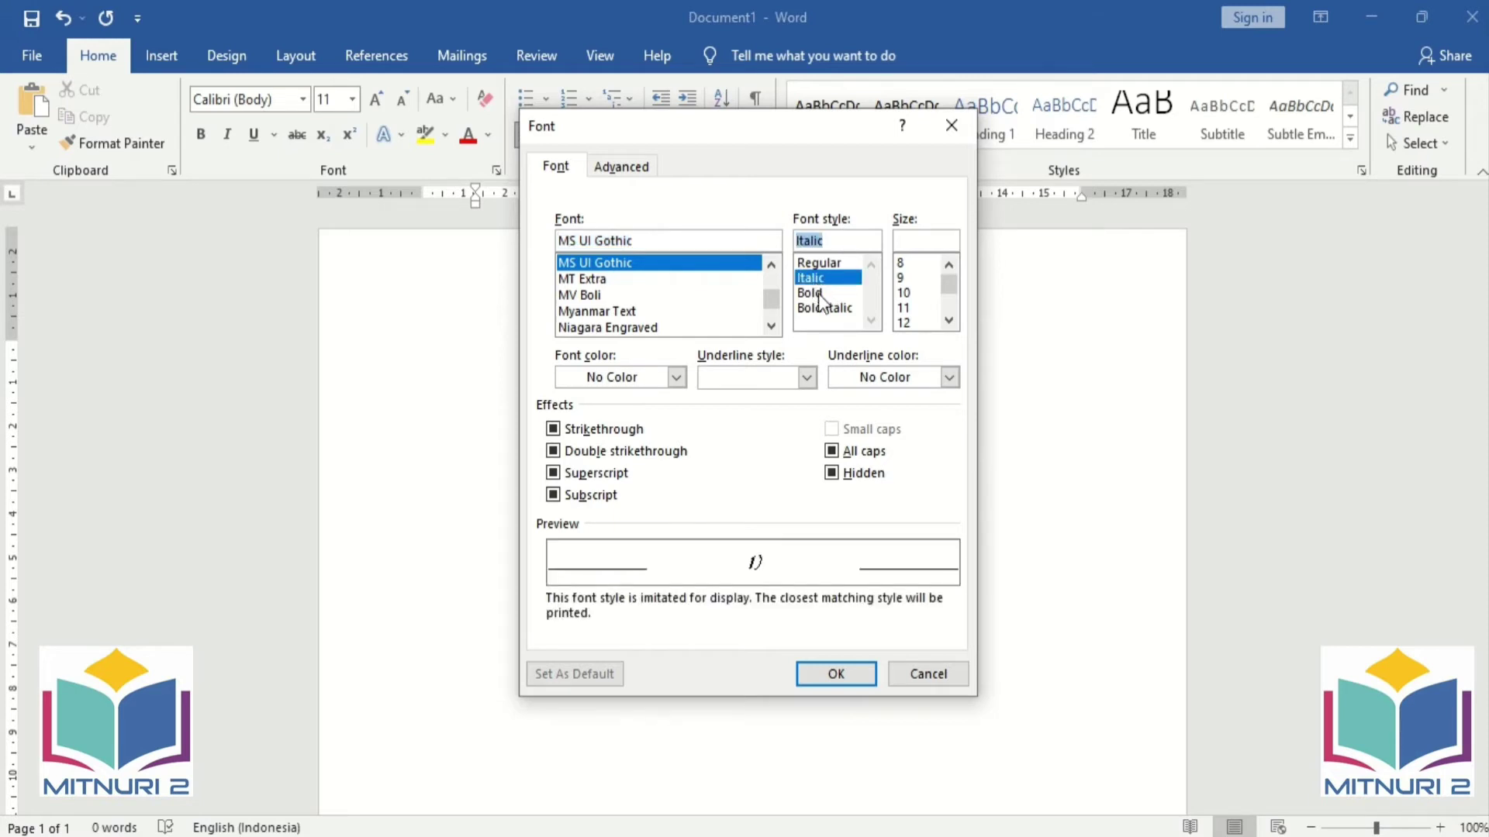
pyautogui.click(818, 294)
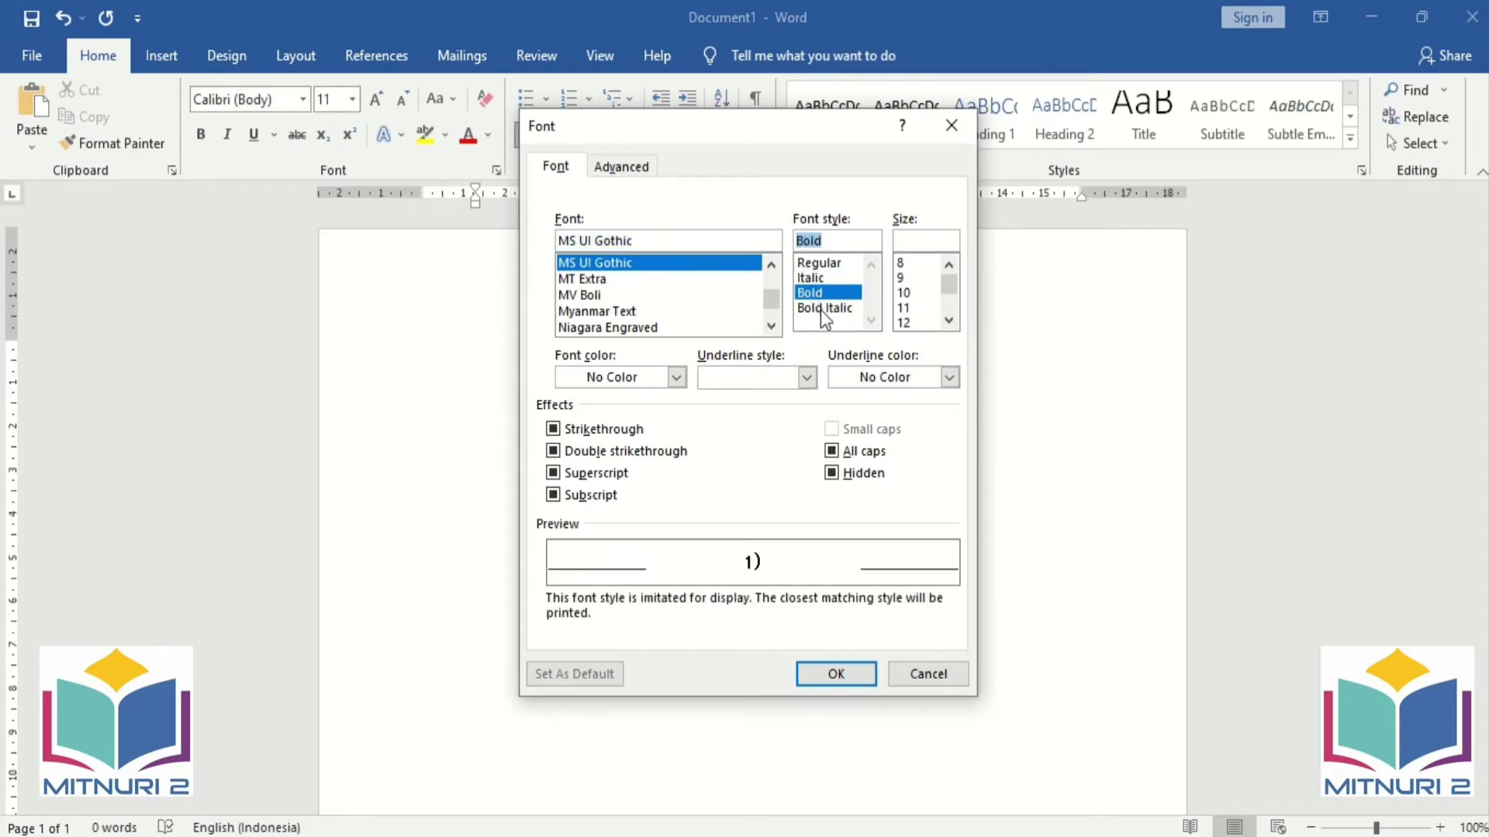
pyautogui.click(821, 310)
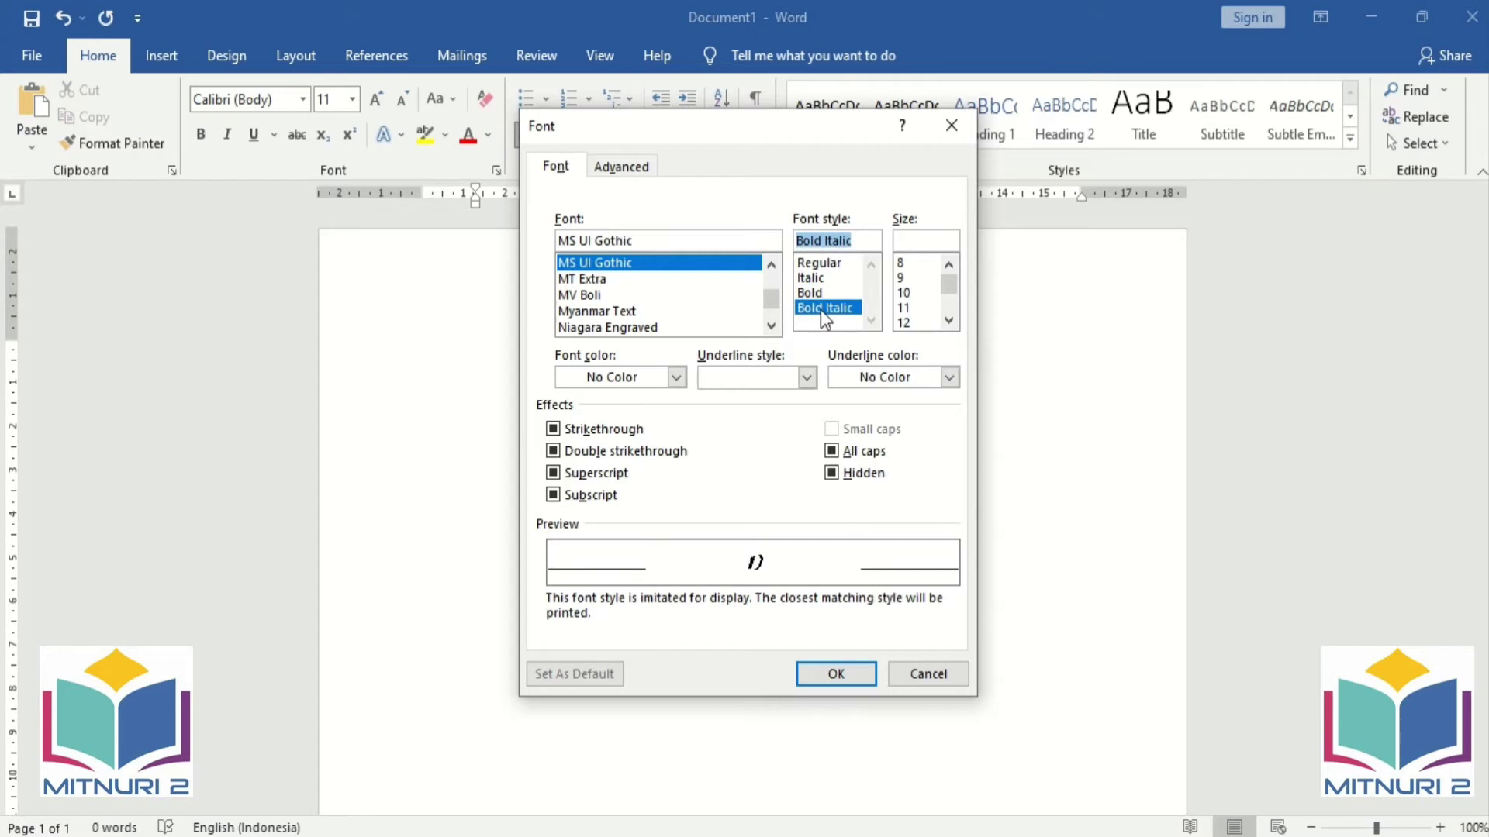
# Set the number size to 26 and its colour to red.
pyautogui.scroll(-4, 909, 283)
pyautogui.click(907, 294)
pyautogui.click(914, 267)
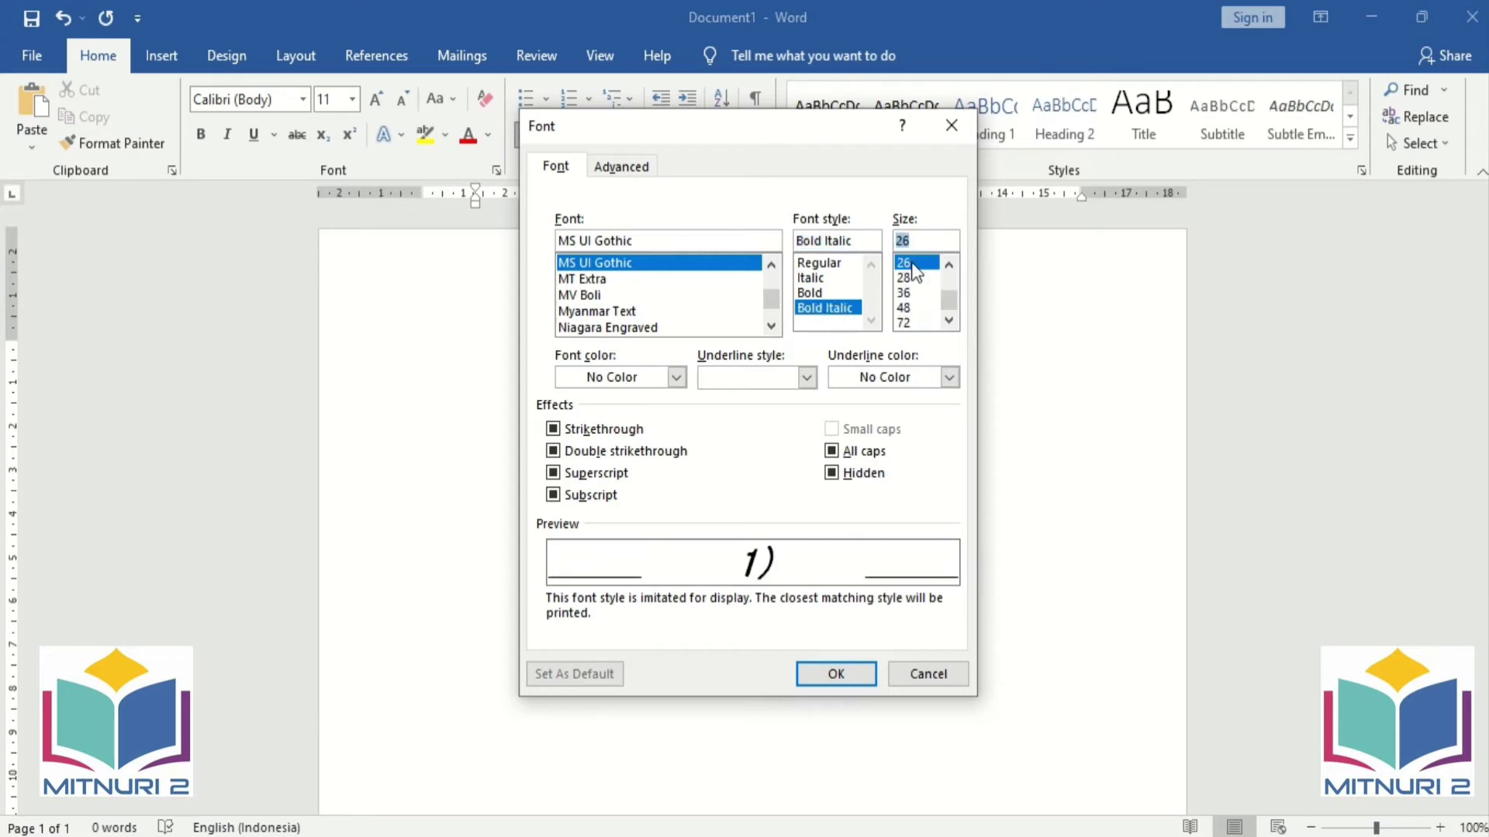
pyautogui.scroll(4, 906, 295)
pyautogui.click(677, 377)
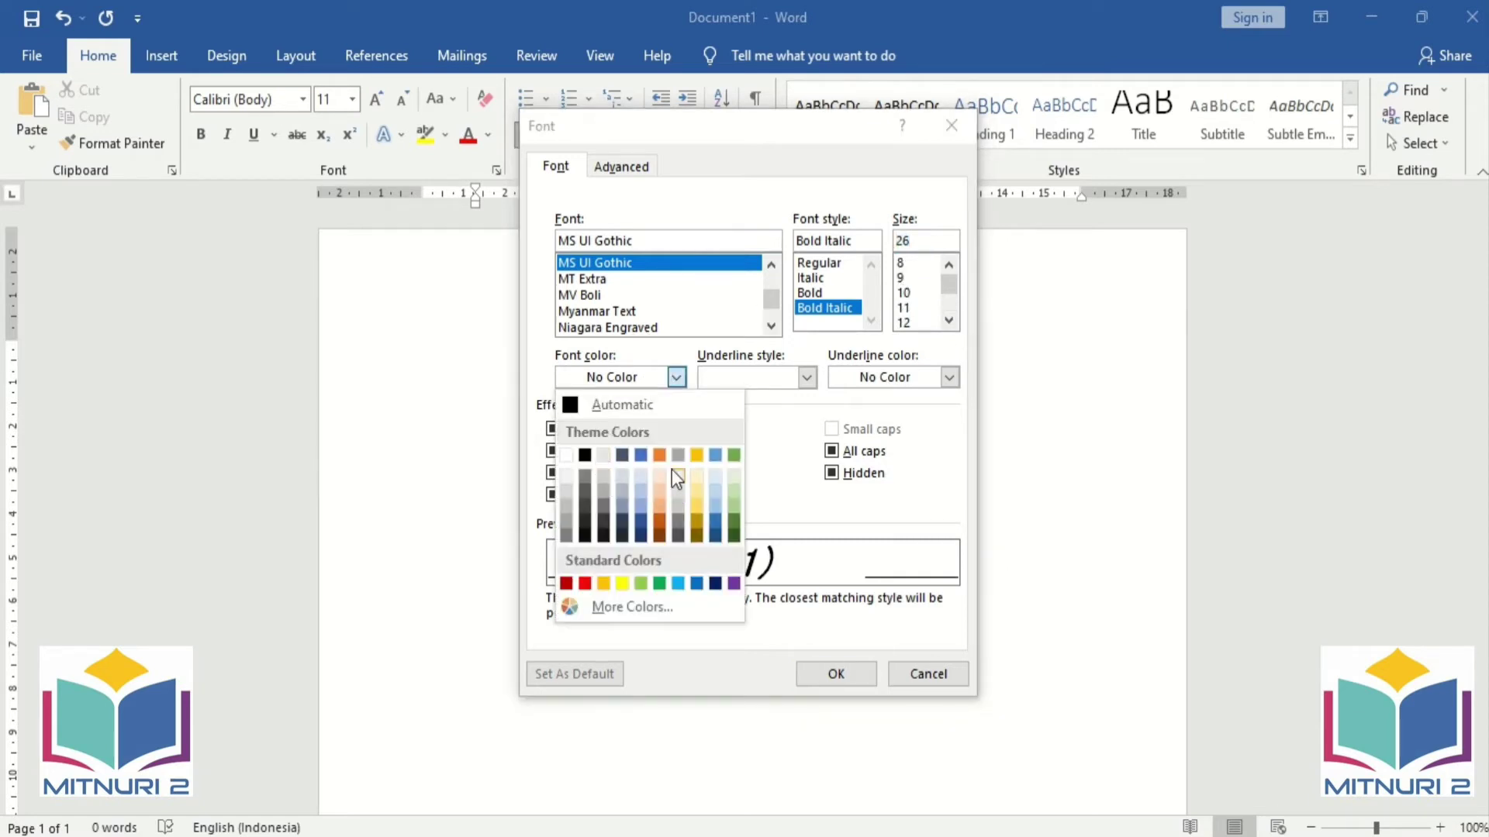
pyautogui.click(585, 584)
# Give the number a single black underline and a single-line strikethrough.
pyautogui.click(806, 378)
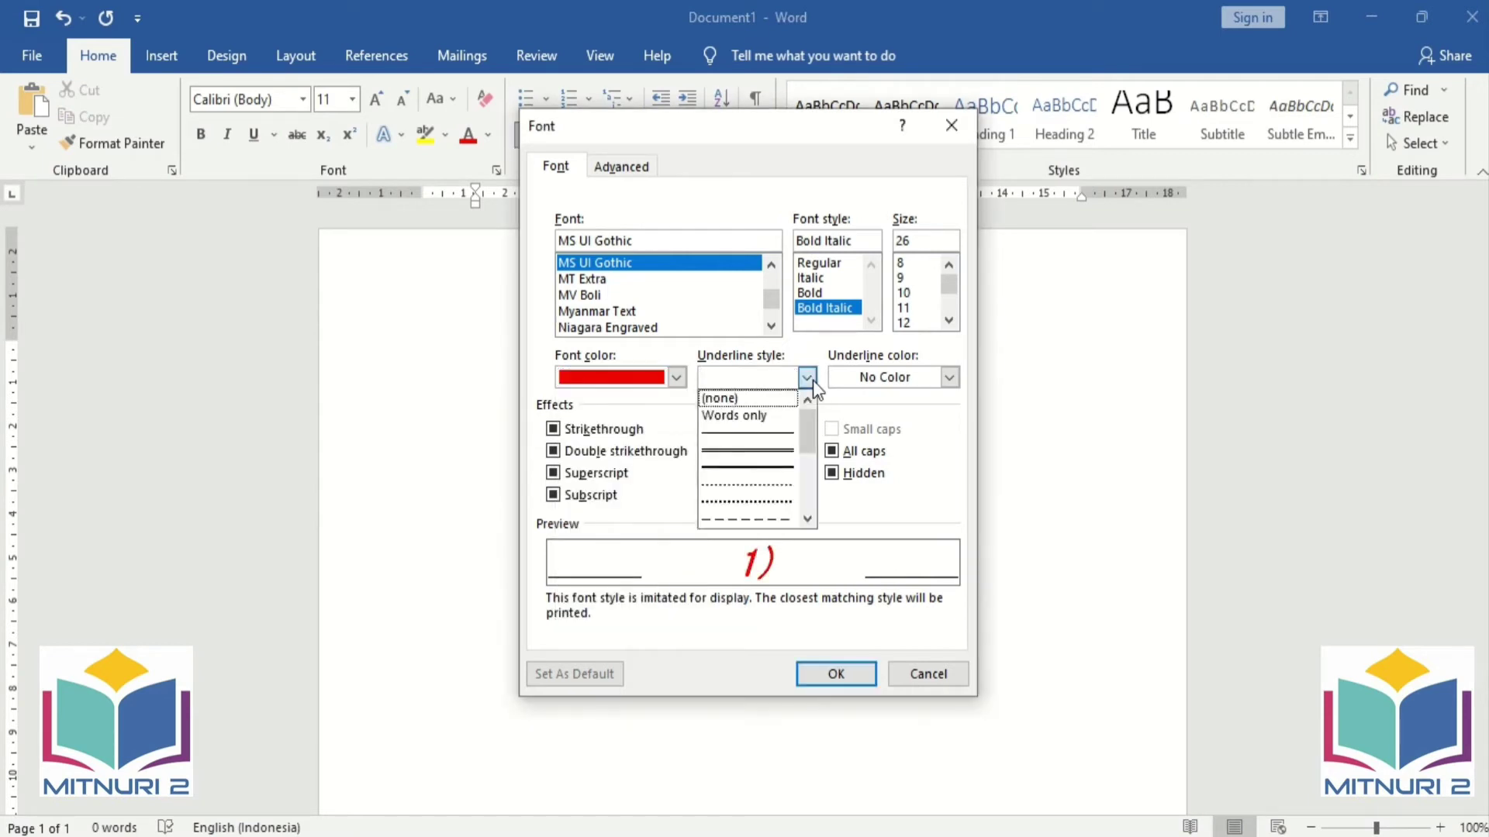
pyautogui.click(720, 482)
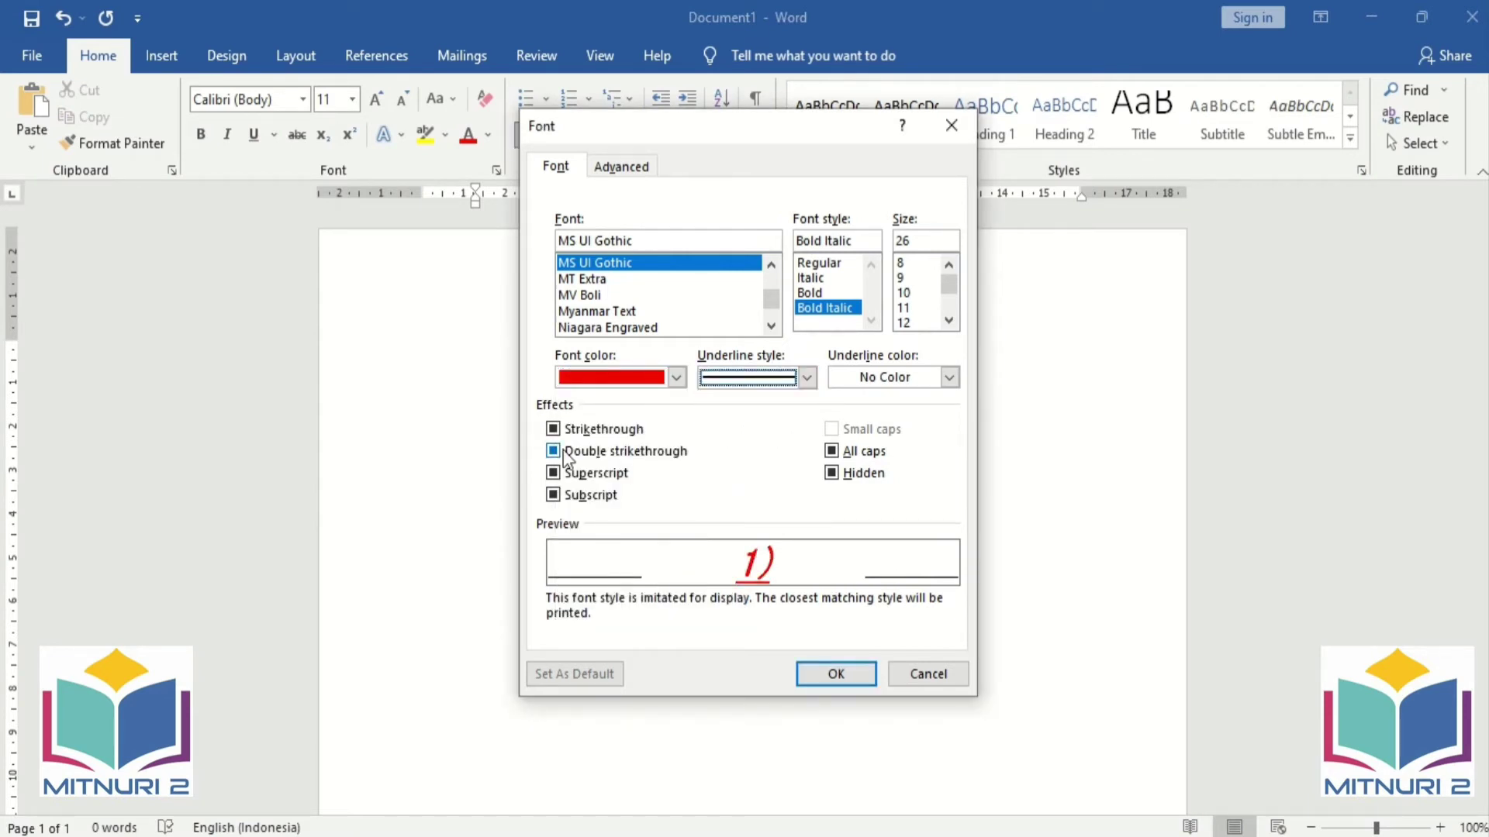
pyautogui.click(948, 378)
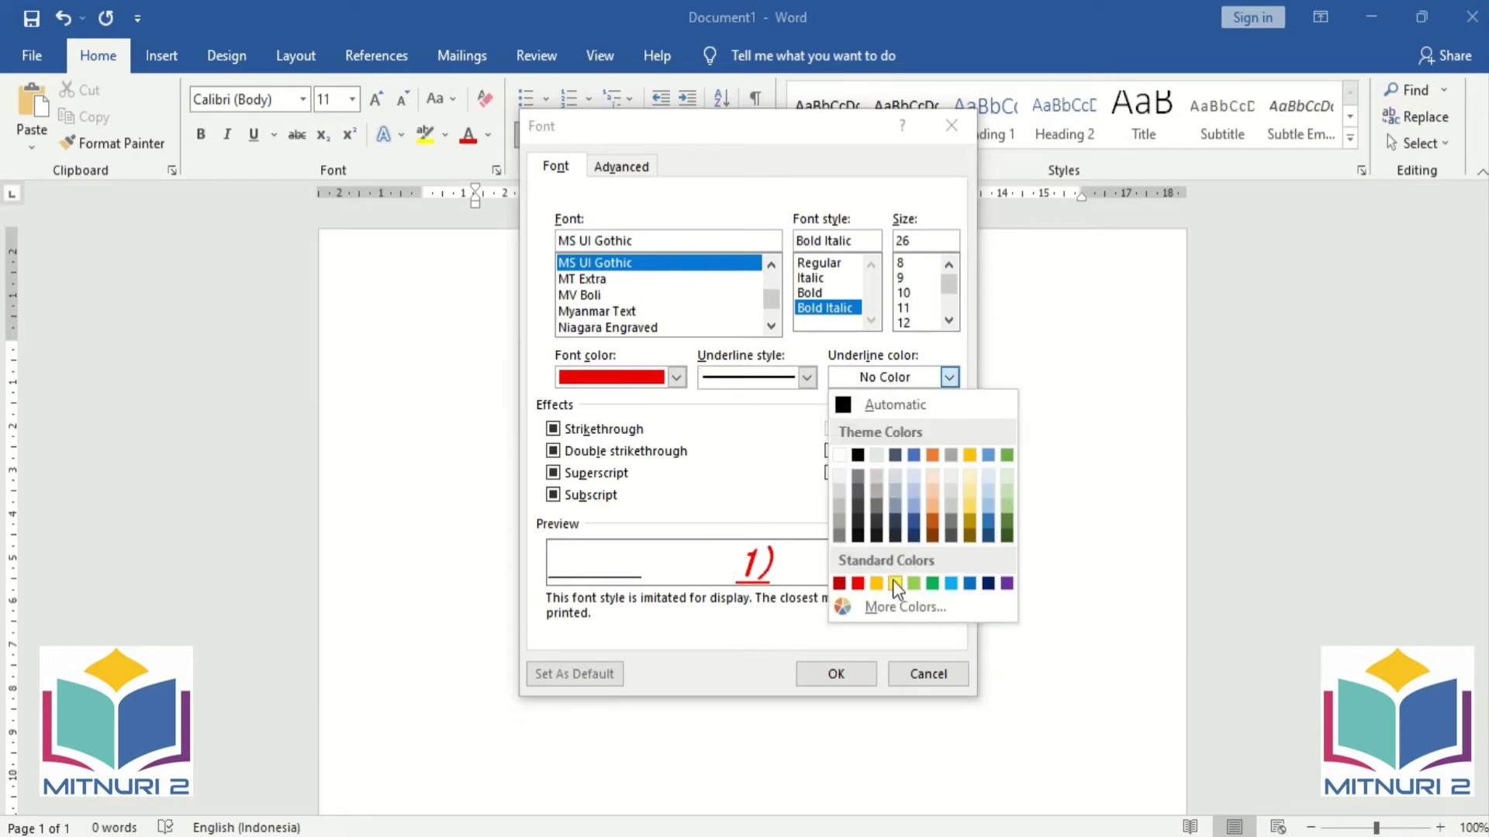
pyautogui.click(863, 459)
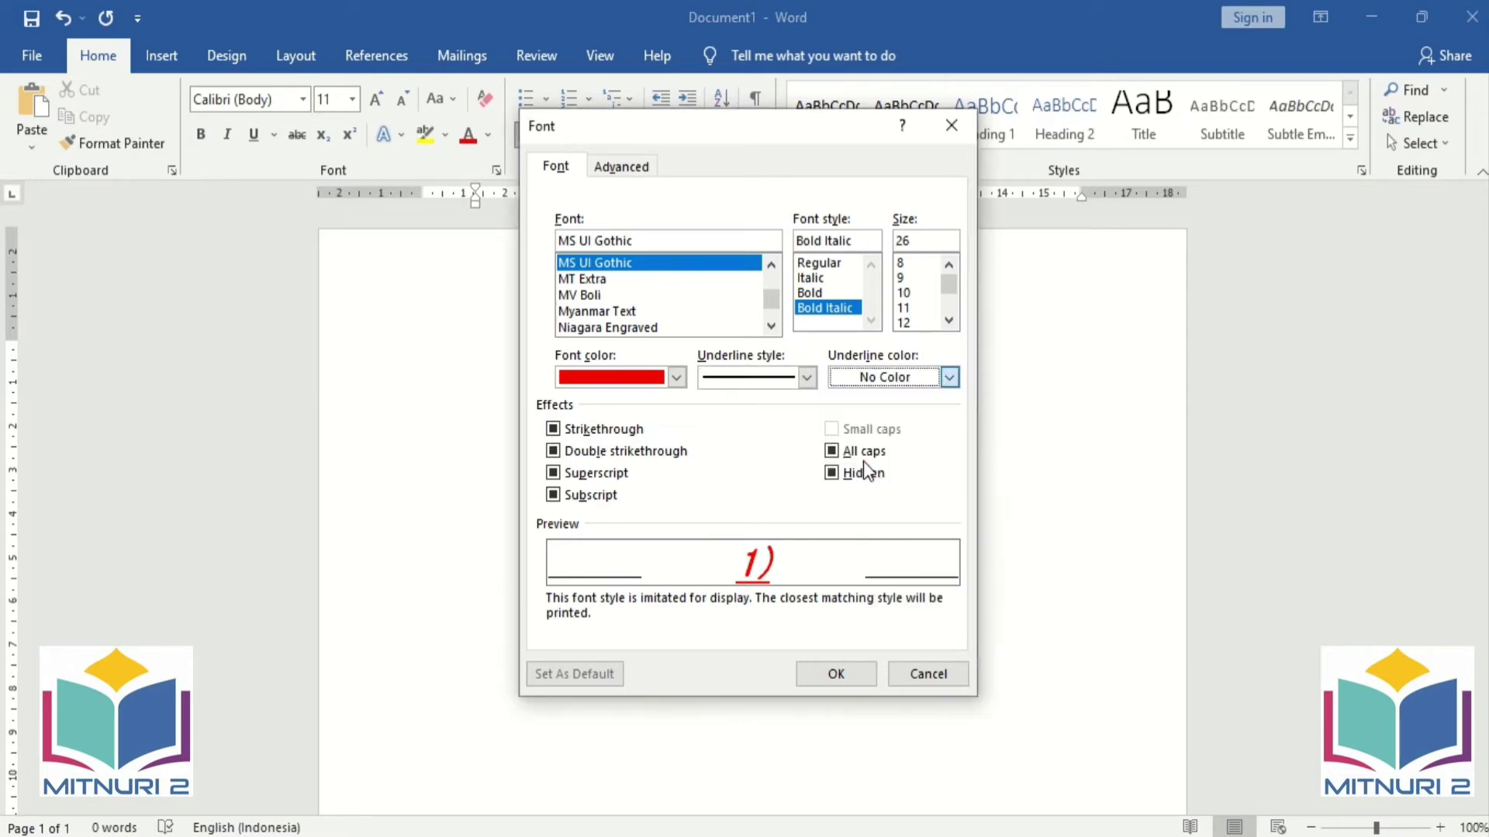
pyautogui.click(553, 430)
pyautogui.click(554, 429)
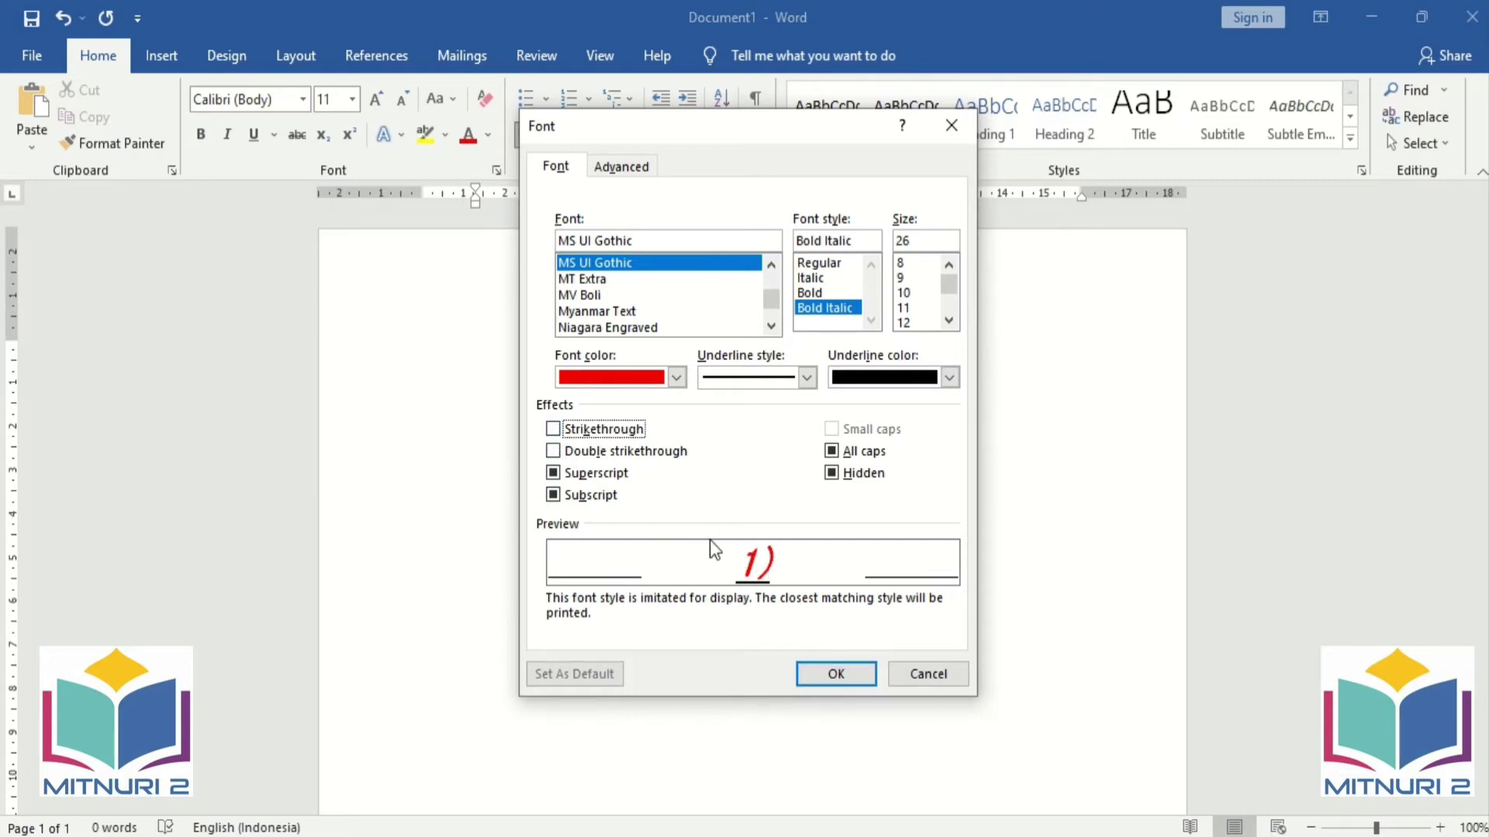
pyautogui.click(553, 453)
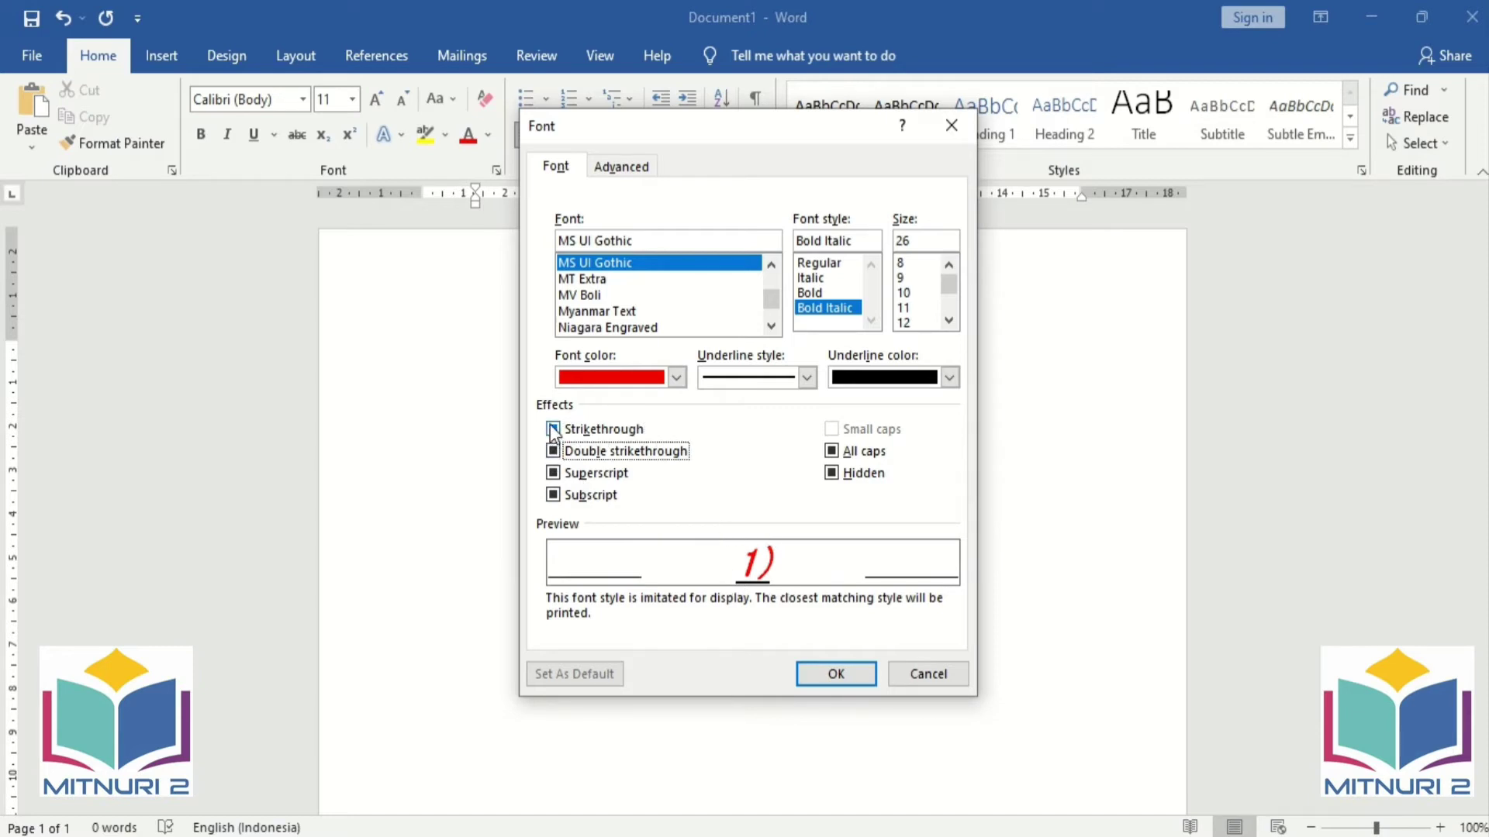
pyautogui.click(553, 430)
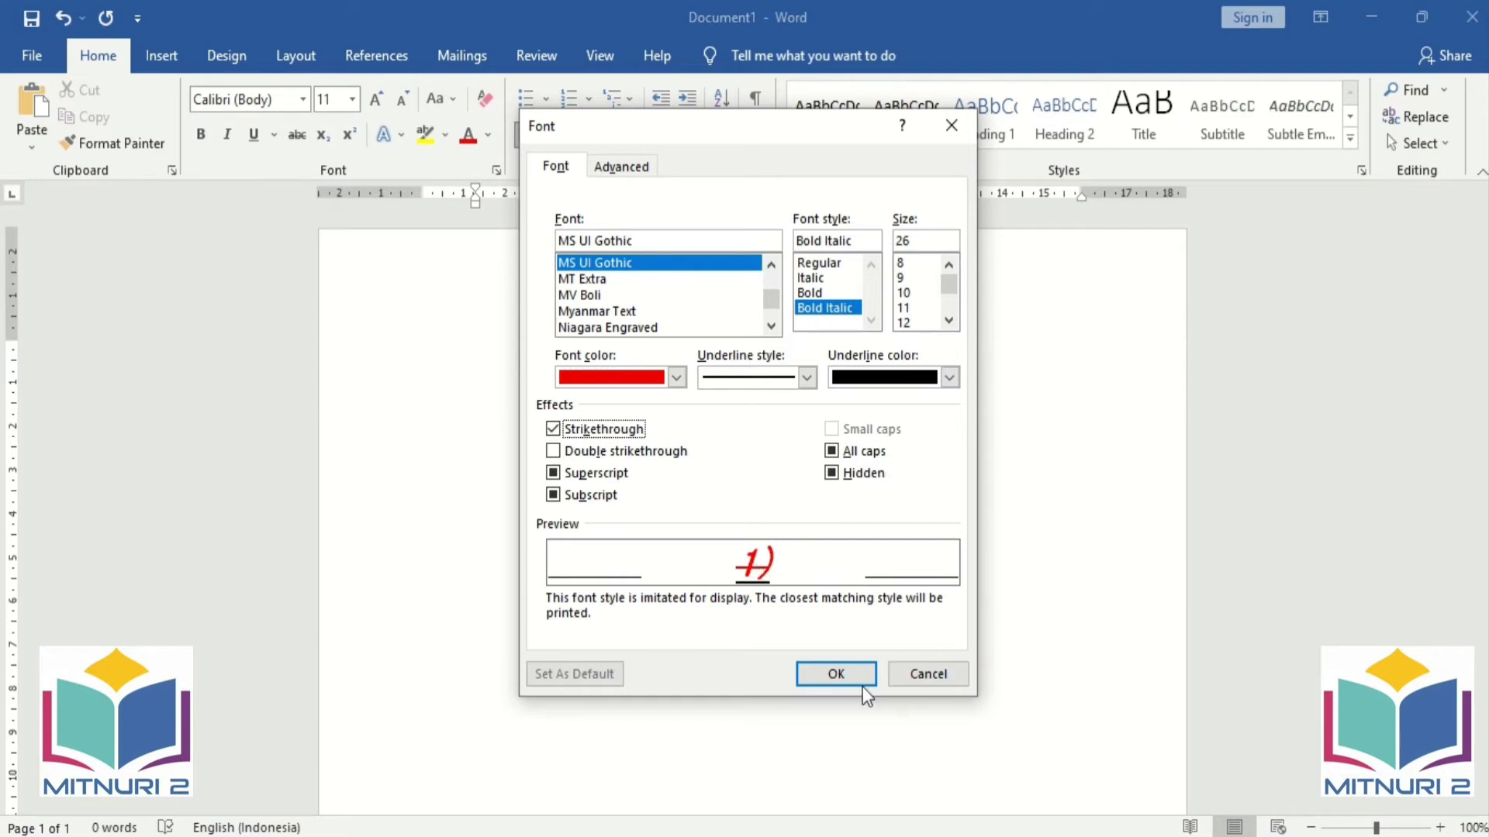
# Discard the font changes and remove the parenthesis from the 1, 2, 3 number format.
pyautogui.click(938, 673)
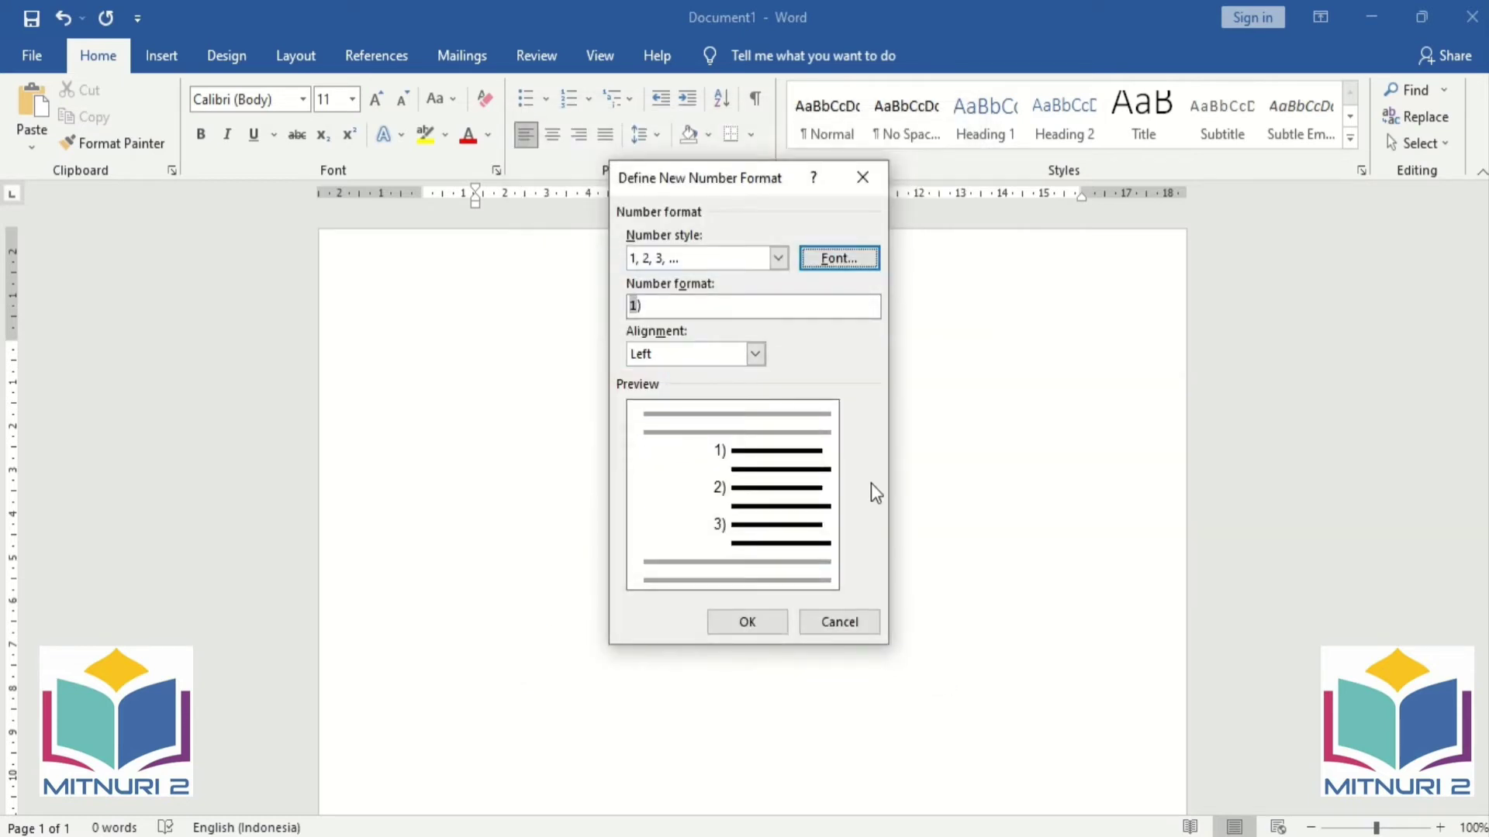
pyautogui.click(778, 259)
pyautogui.click(662, 294)
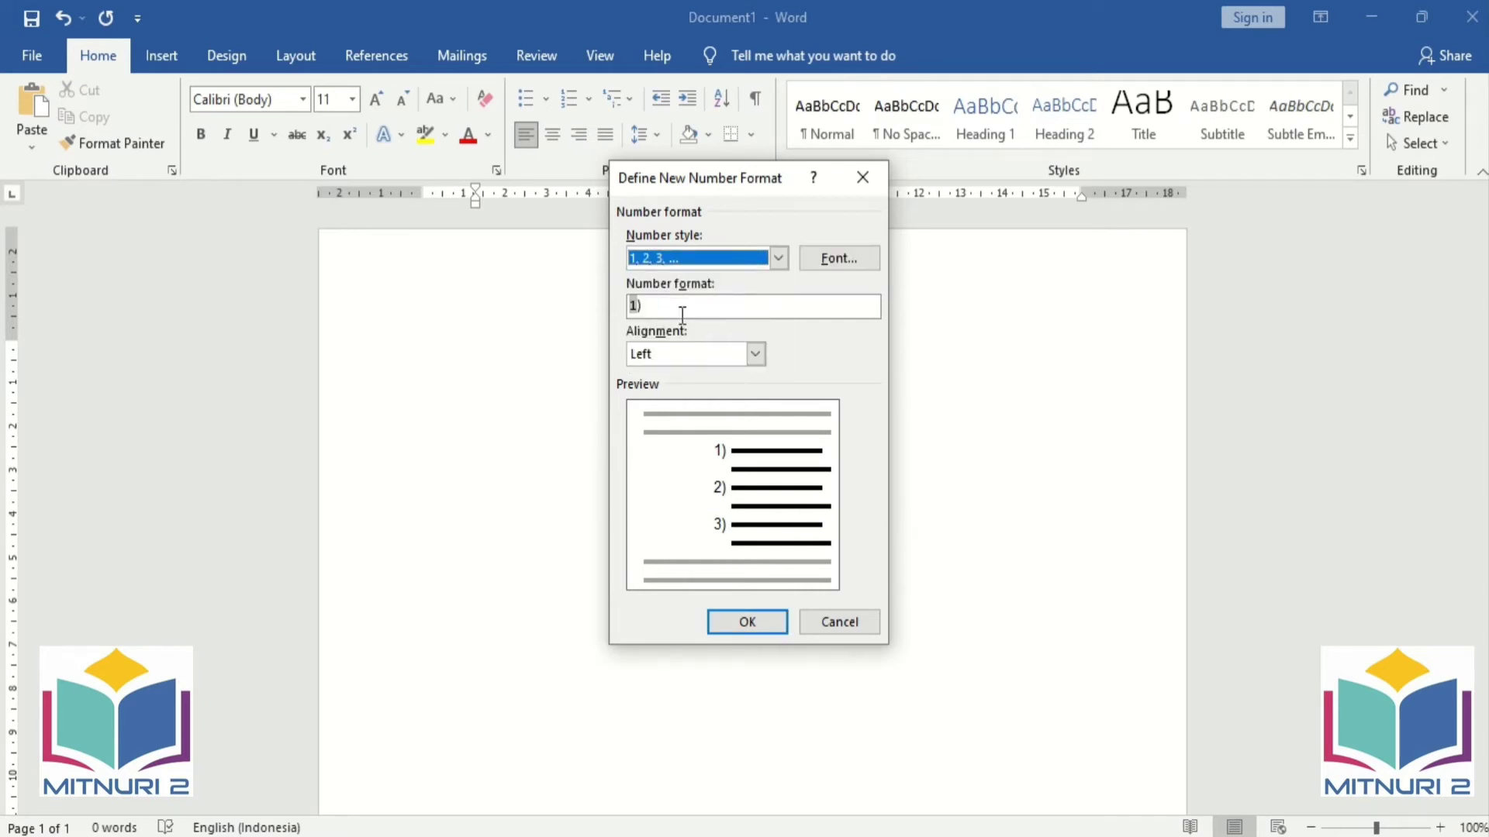
pyautogui.click(679, 308)
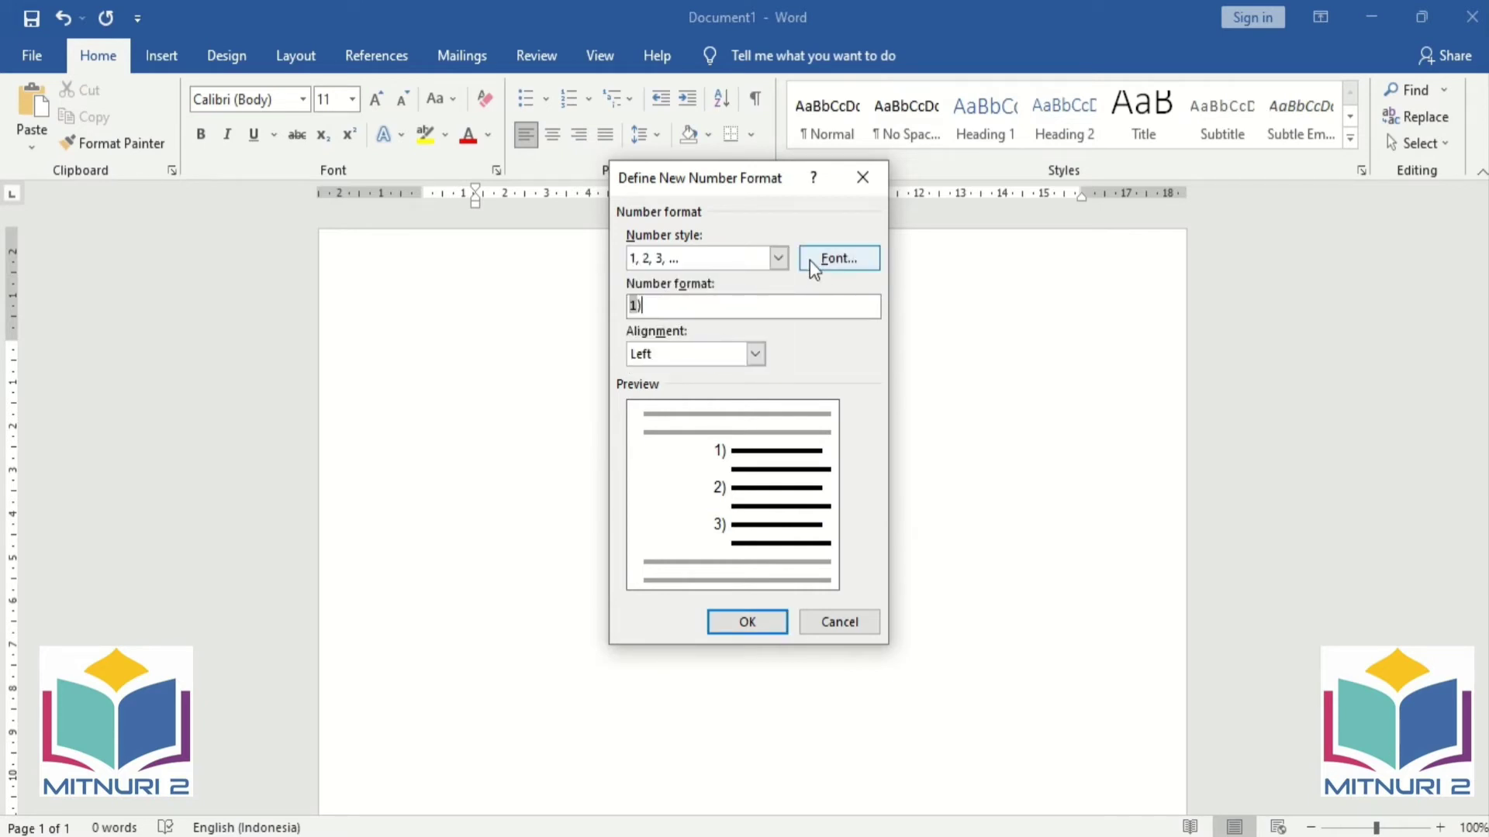
pyautogui.press('BackSpace')
pyautogui.write('a')
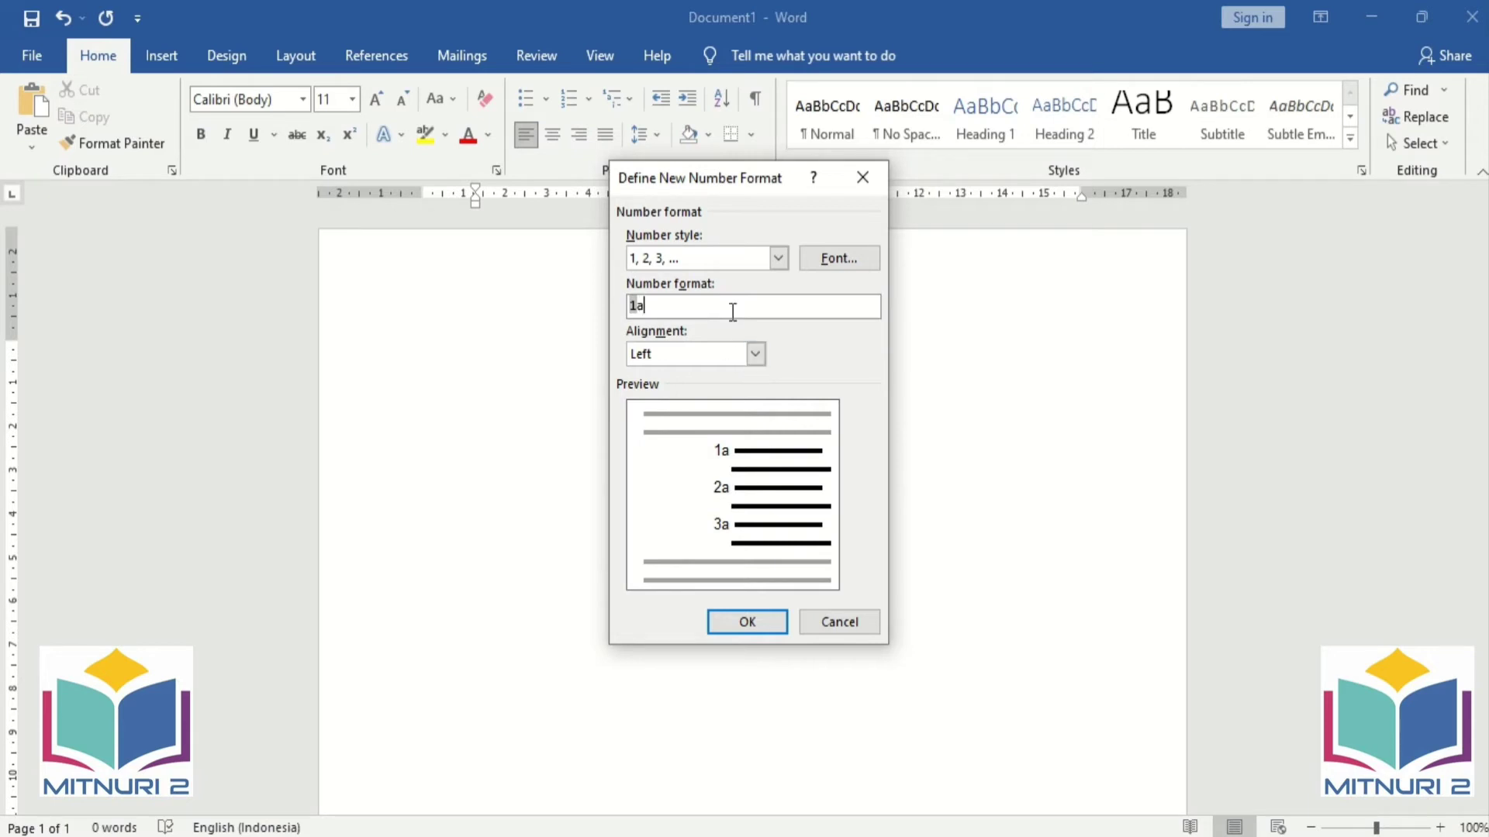
pyautogui.press('BackSpace')
# Try Centered and Right number alignment, then settle on Left.
pyautogui.click(755, 354)
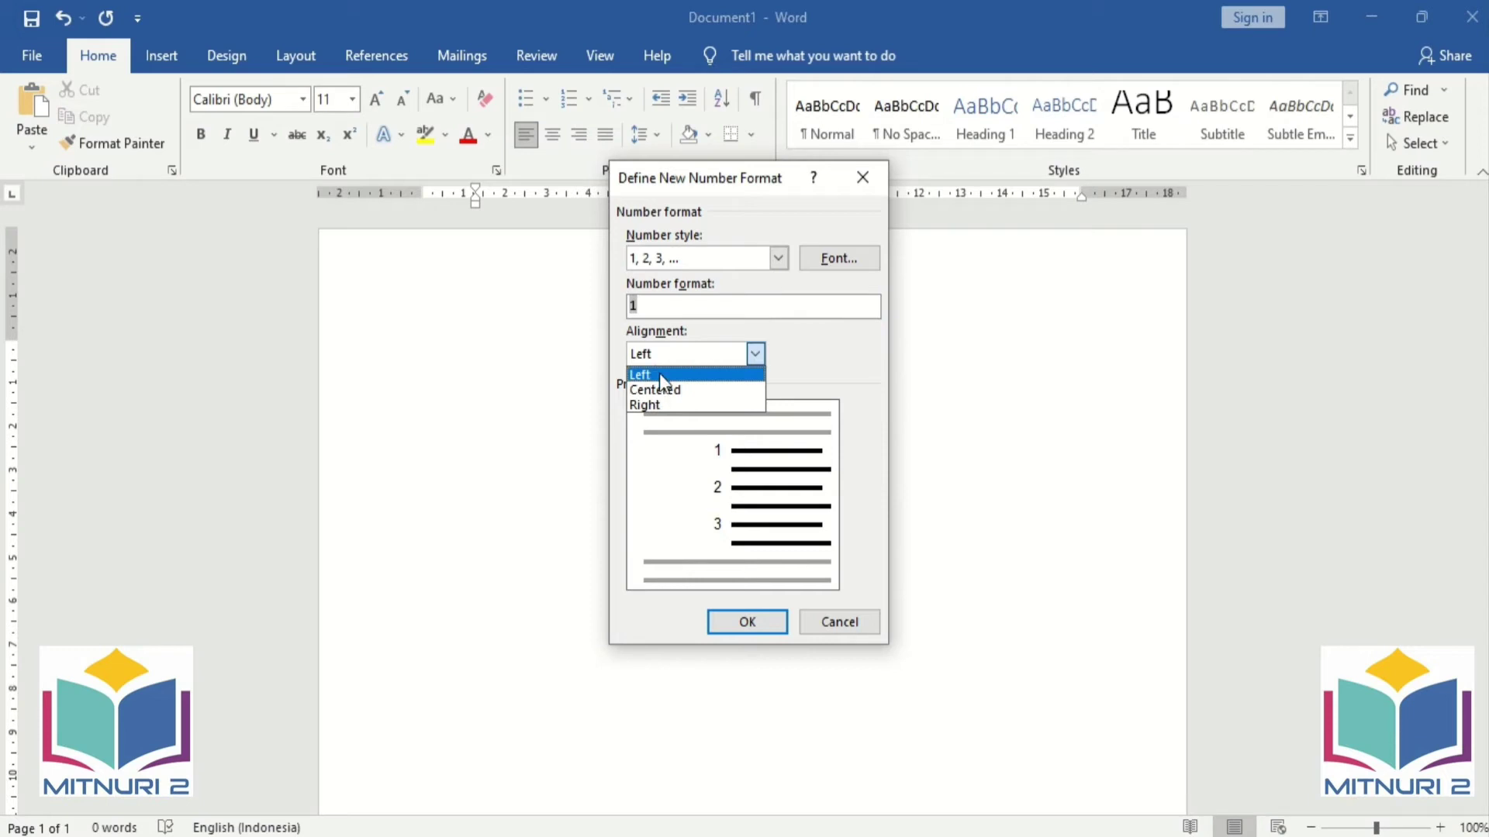
pyautogui.click(718, 511)
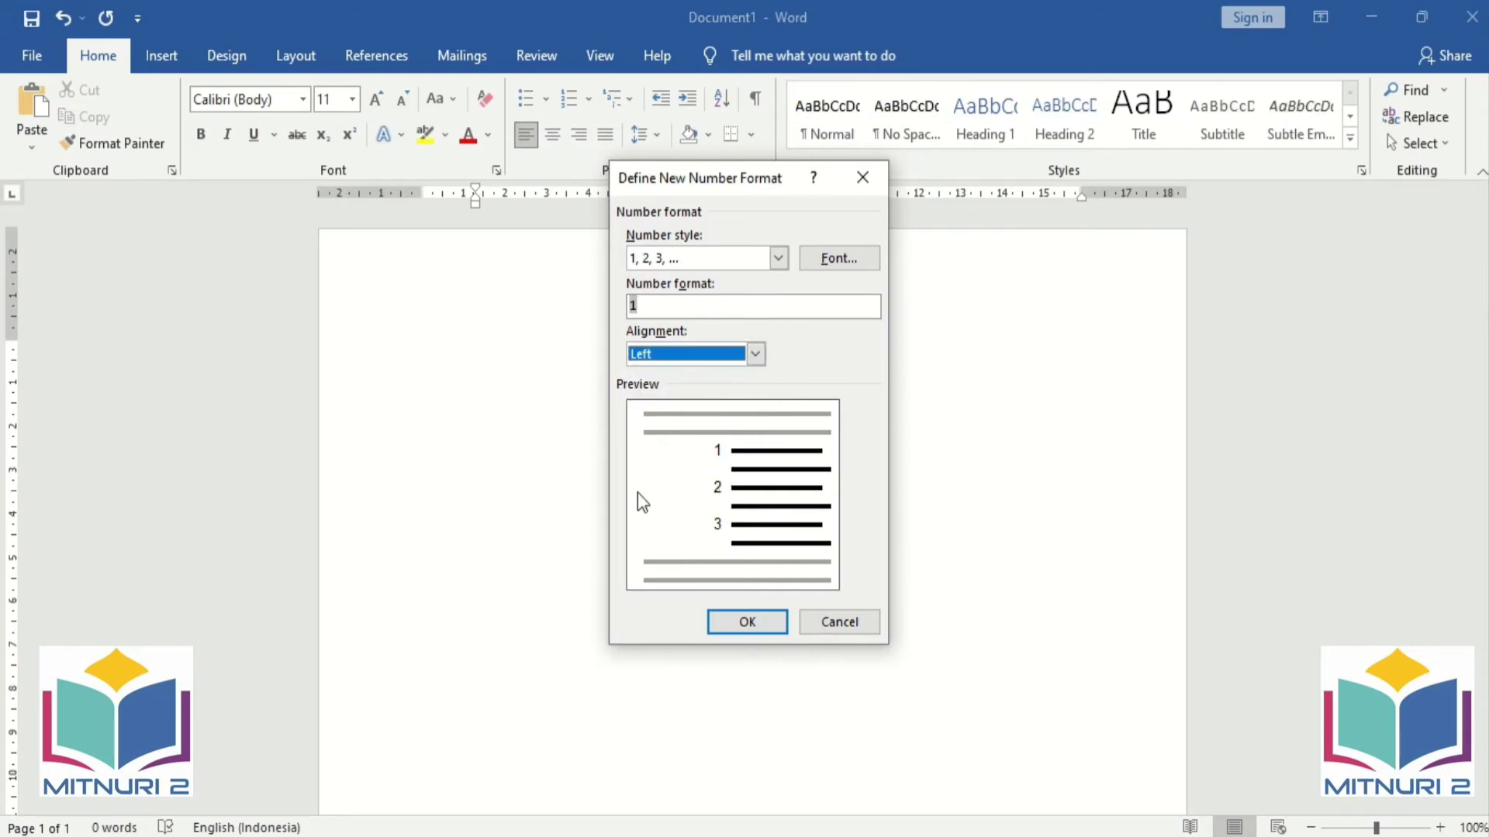
pyautogui.click(754, 355)
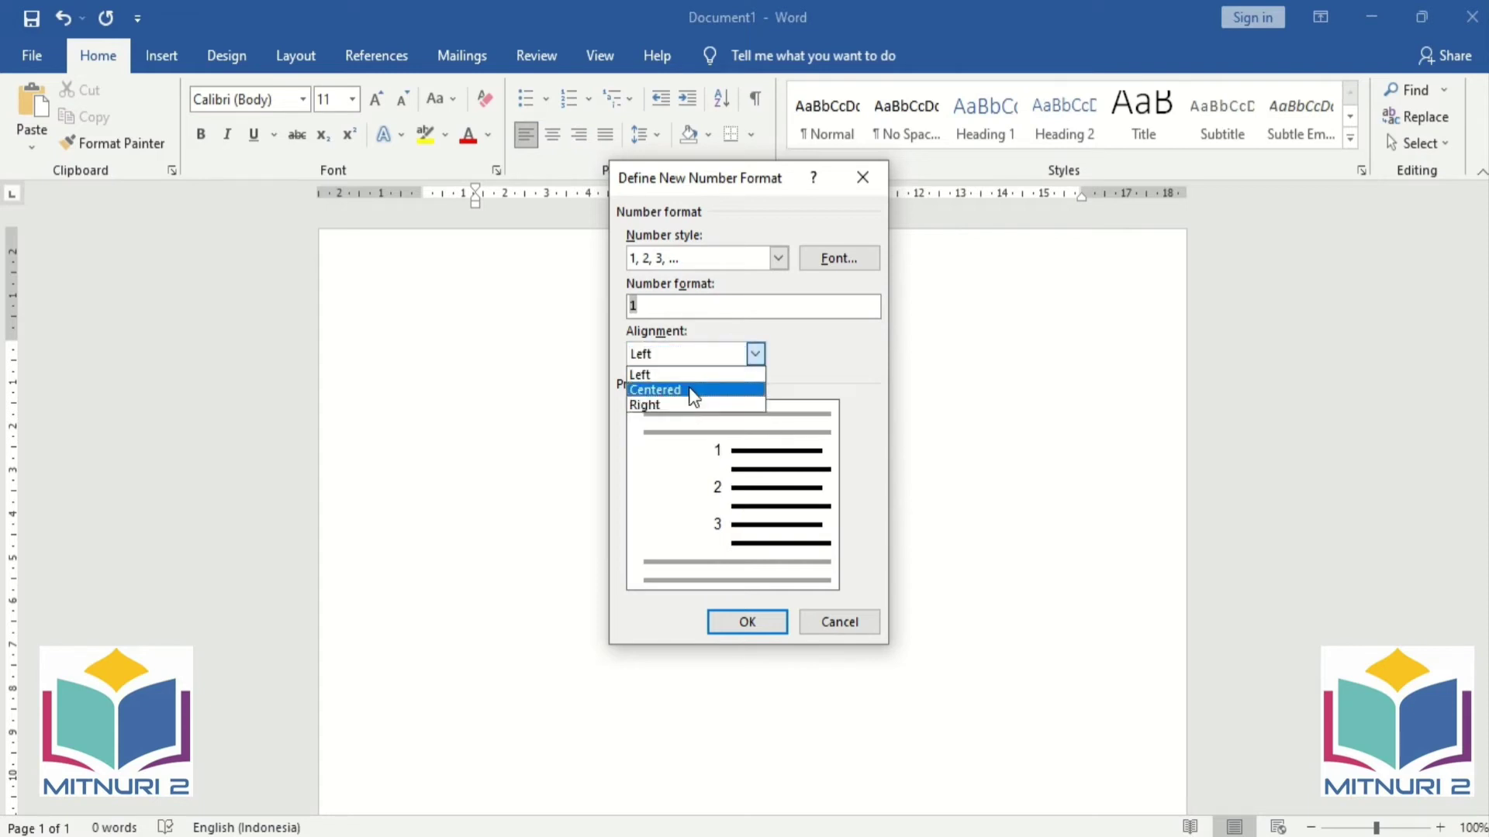
pyautogui.click(689, 388)
pyautogui.click(756, 355)
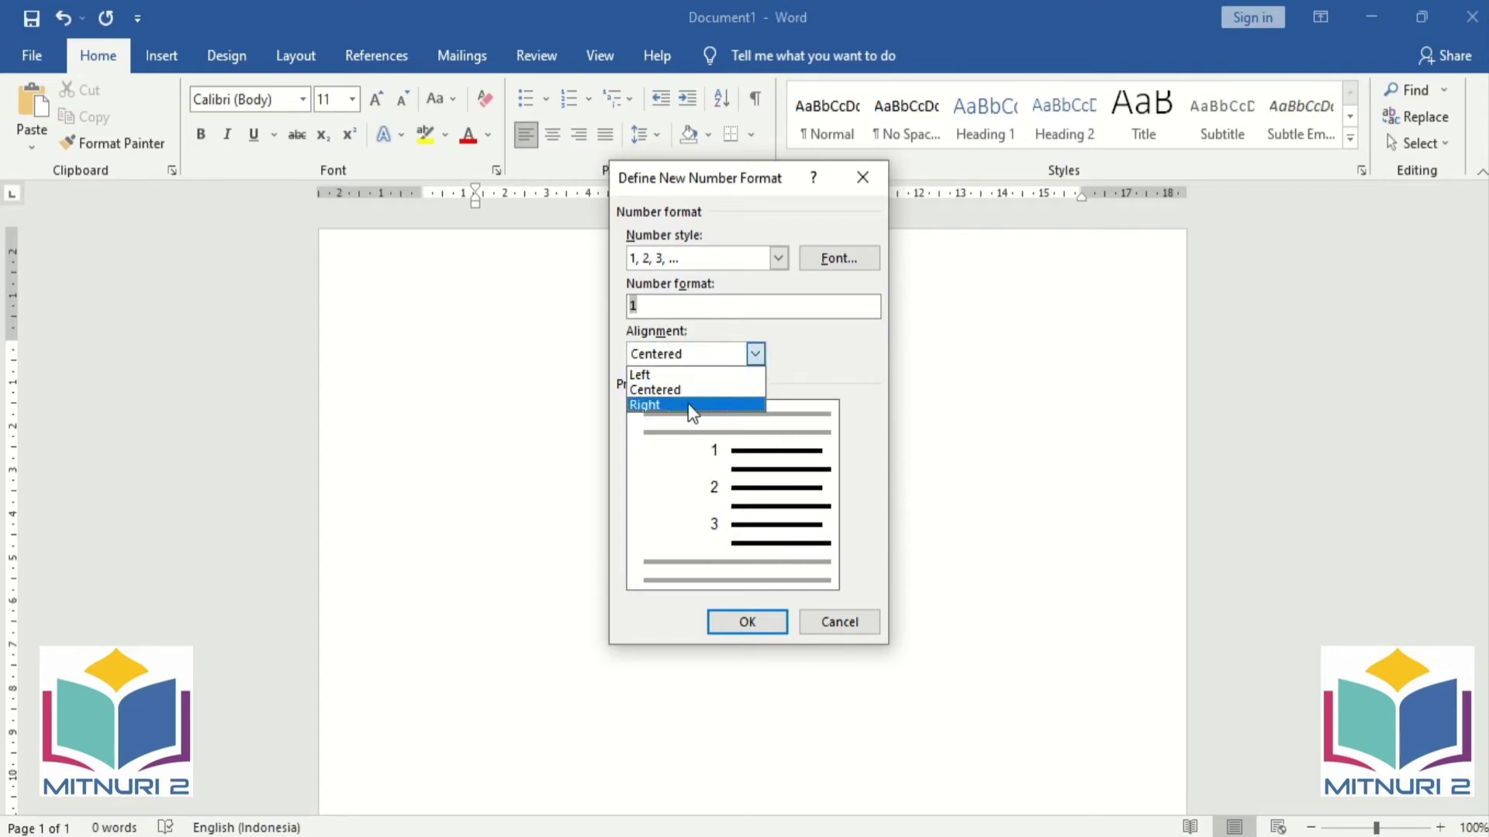
pyautogui.click(687, 405)
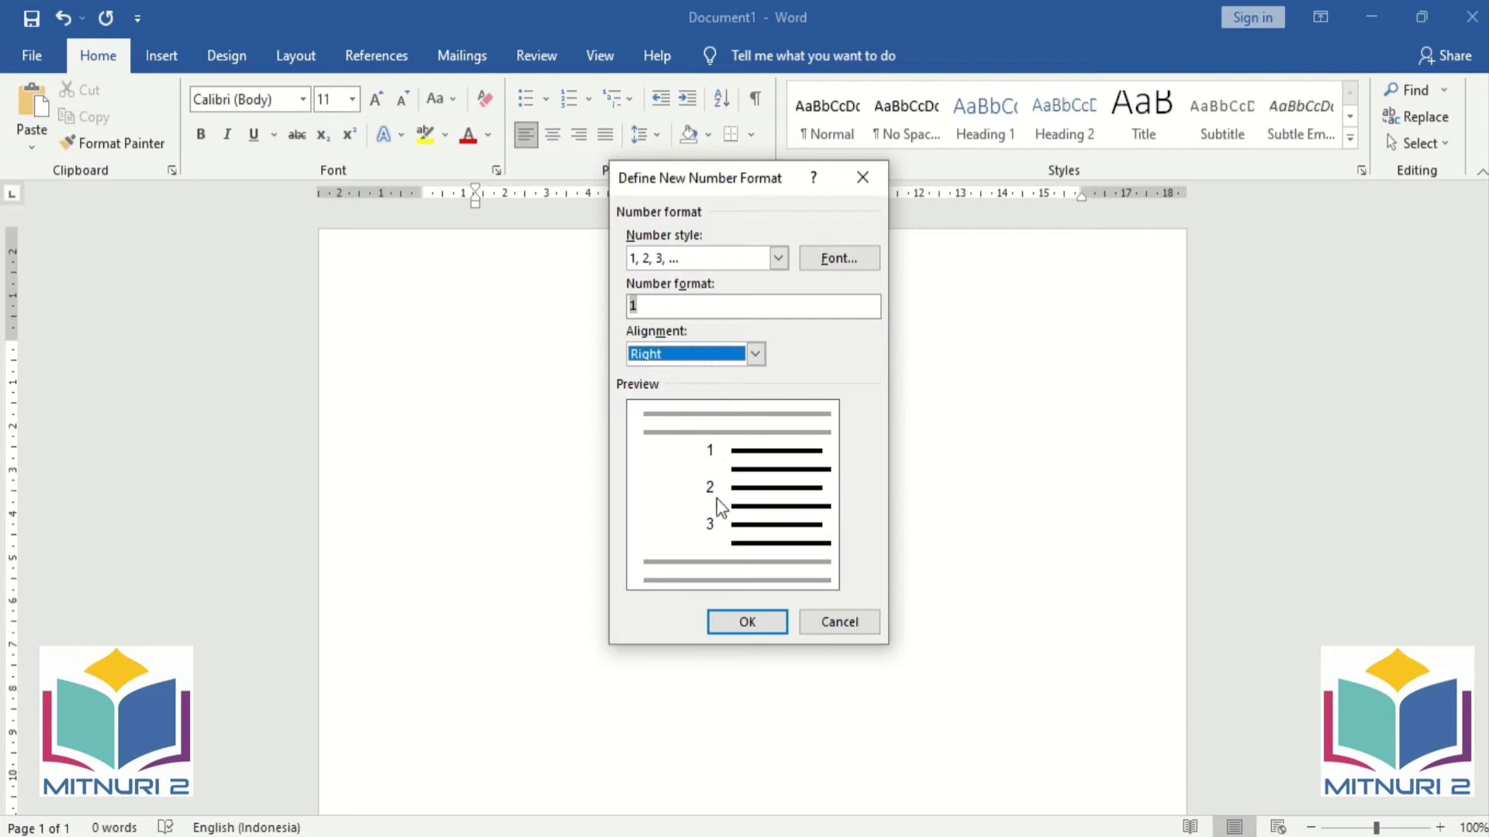
pyautogui.click(755, 355)
pyautogui.click(641, 372)
# Accept the new format and type test items hgjfjhfhf and hfjhfjh with 1, 2, 3 numbering.
pyautogui.click(746, 618)
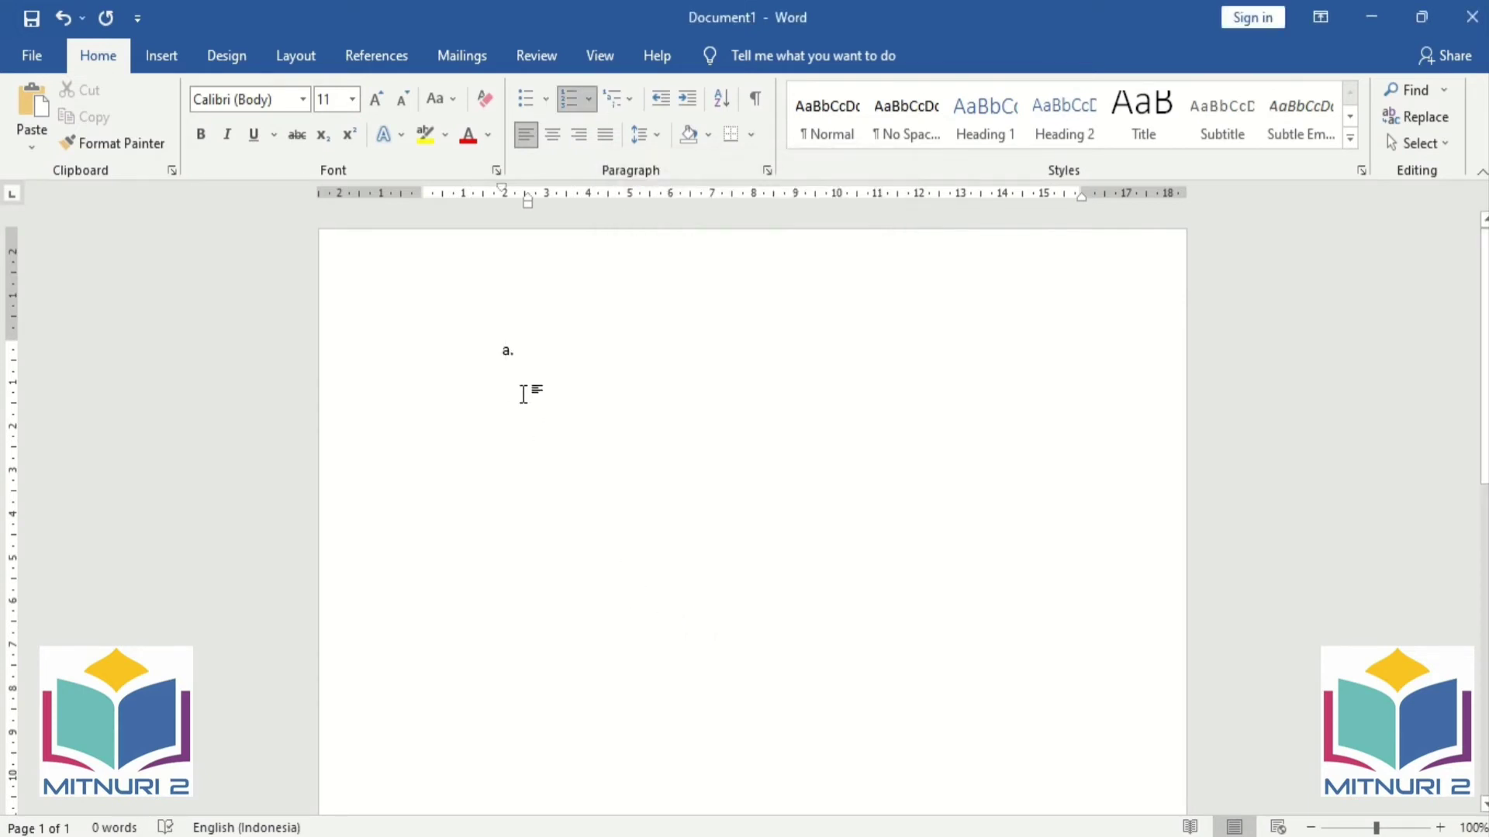
pyautogui.click(591, 99)
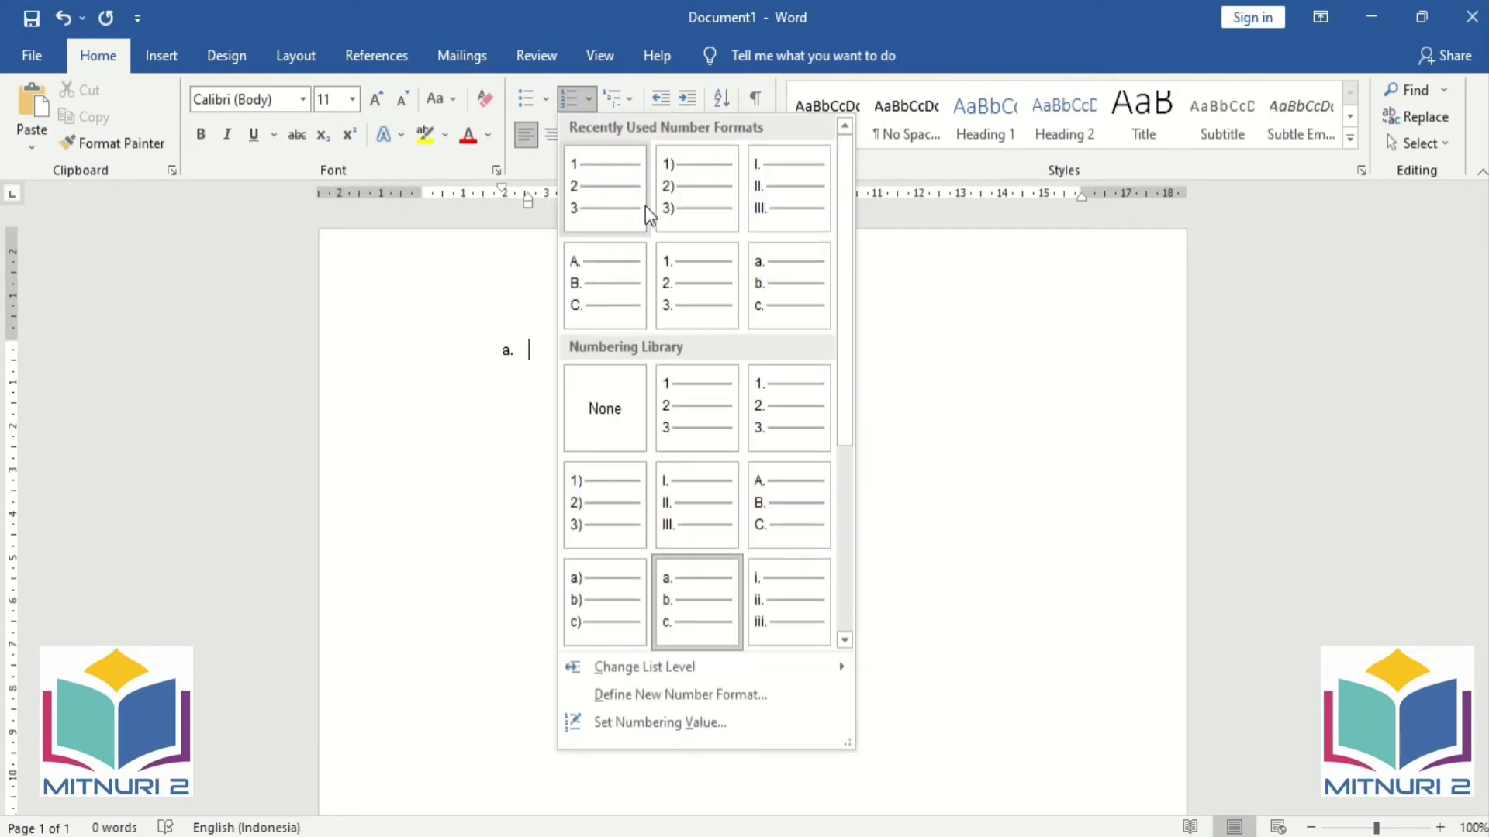
pyautogui.click(626, 194)
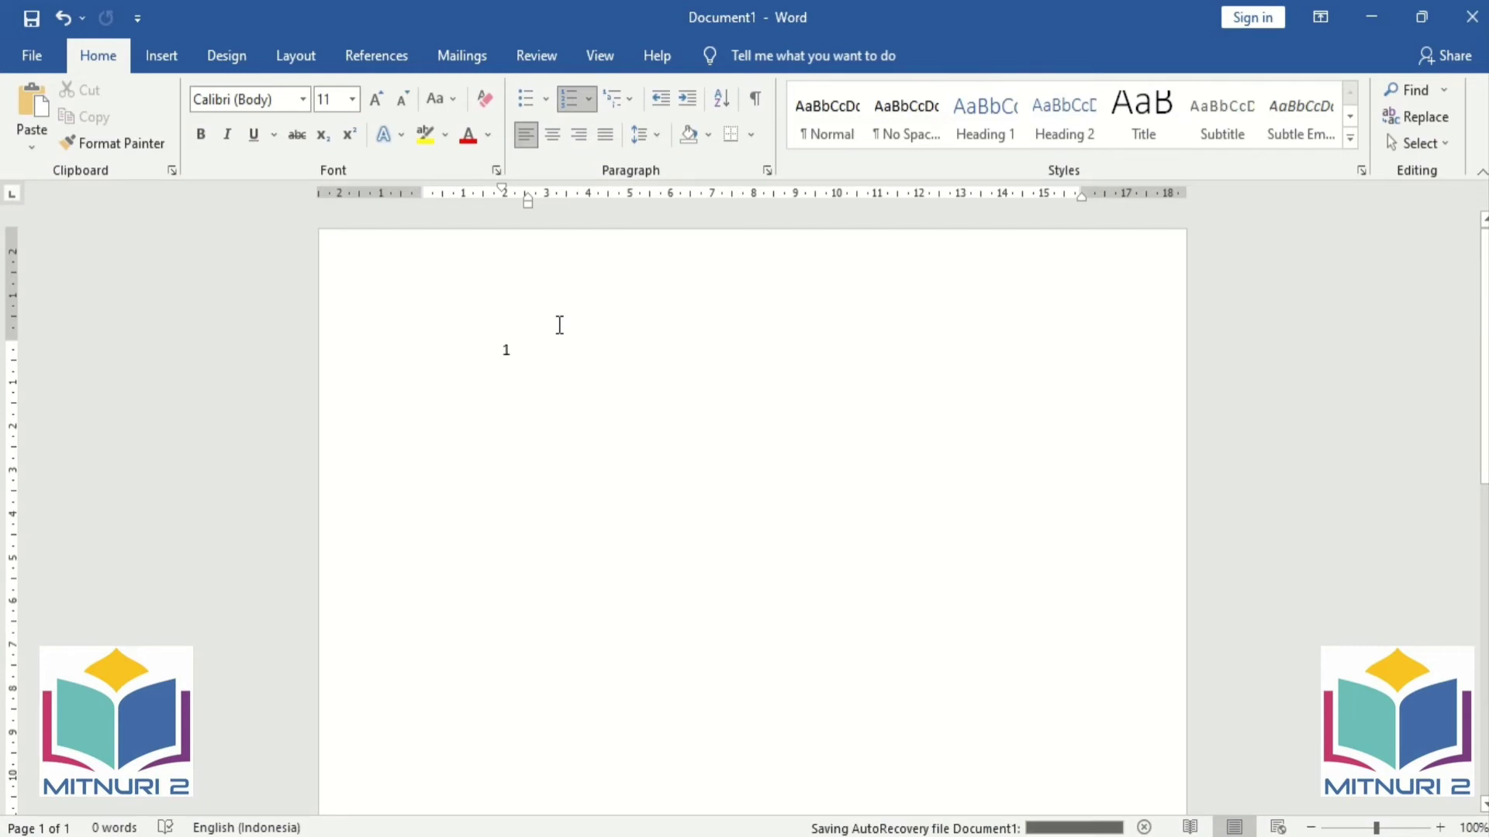
pyautogui.write('hgjfjhfhf')
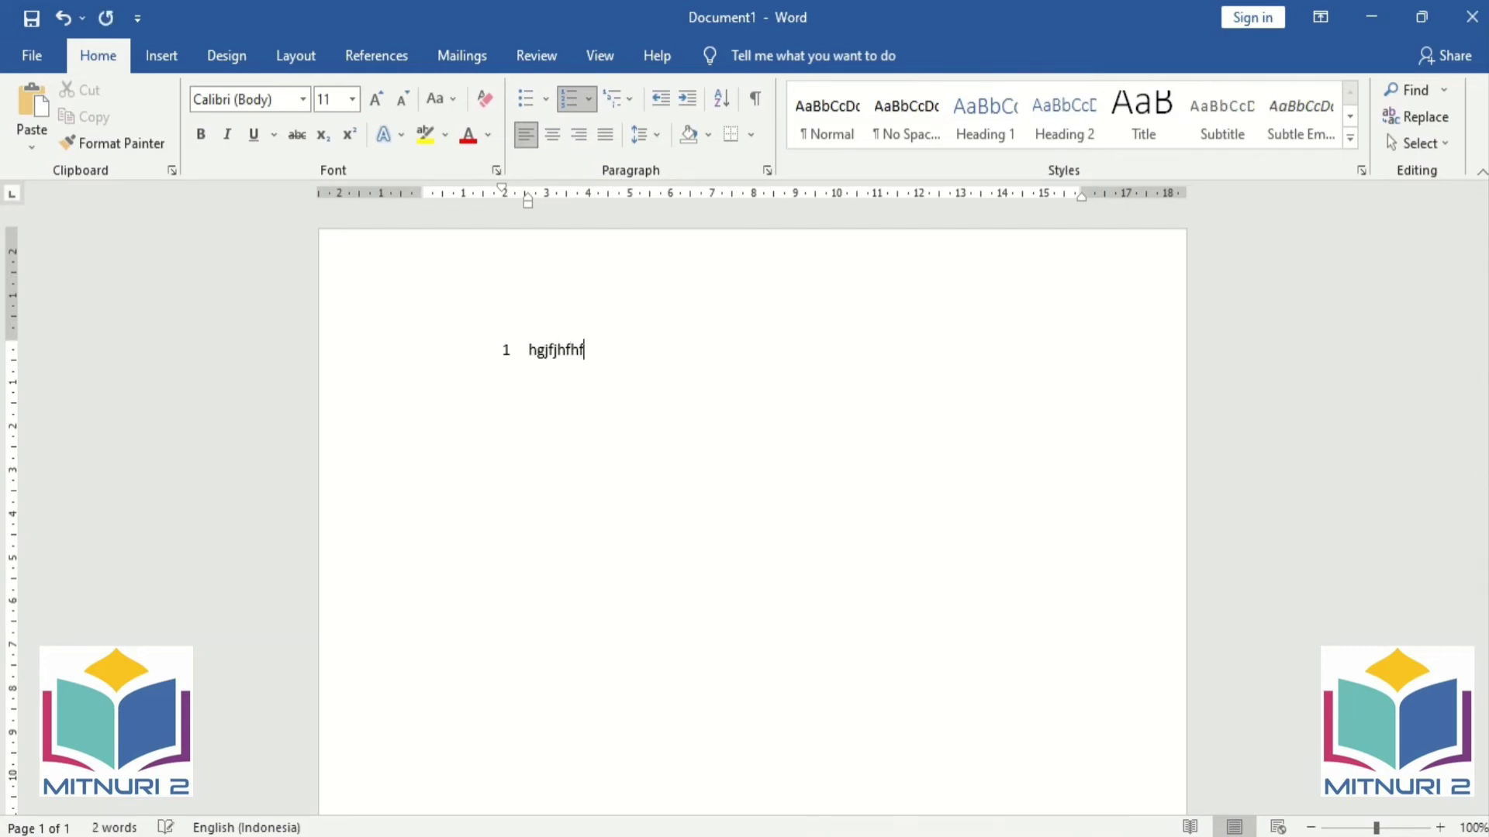
pyautogui.press('Return')
pyautogui.write('hfjhfjh')
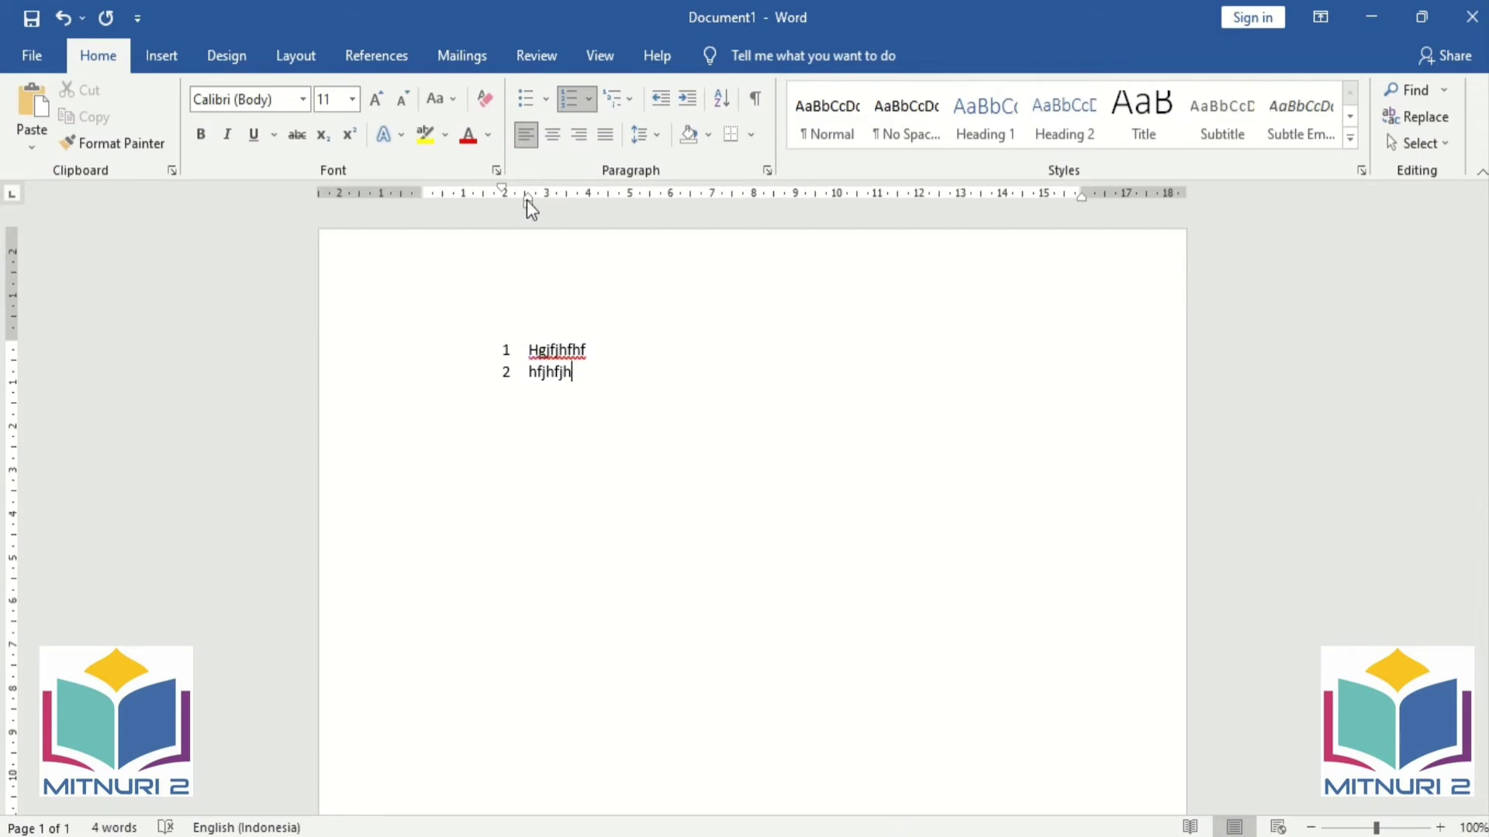
# Select both test lines and delete them along with their numbering.
pyautogui.hotkey('ctrl', 'a')
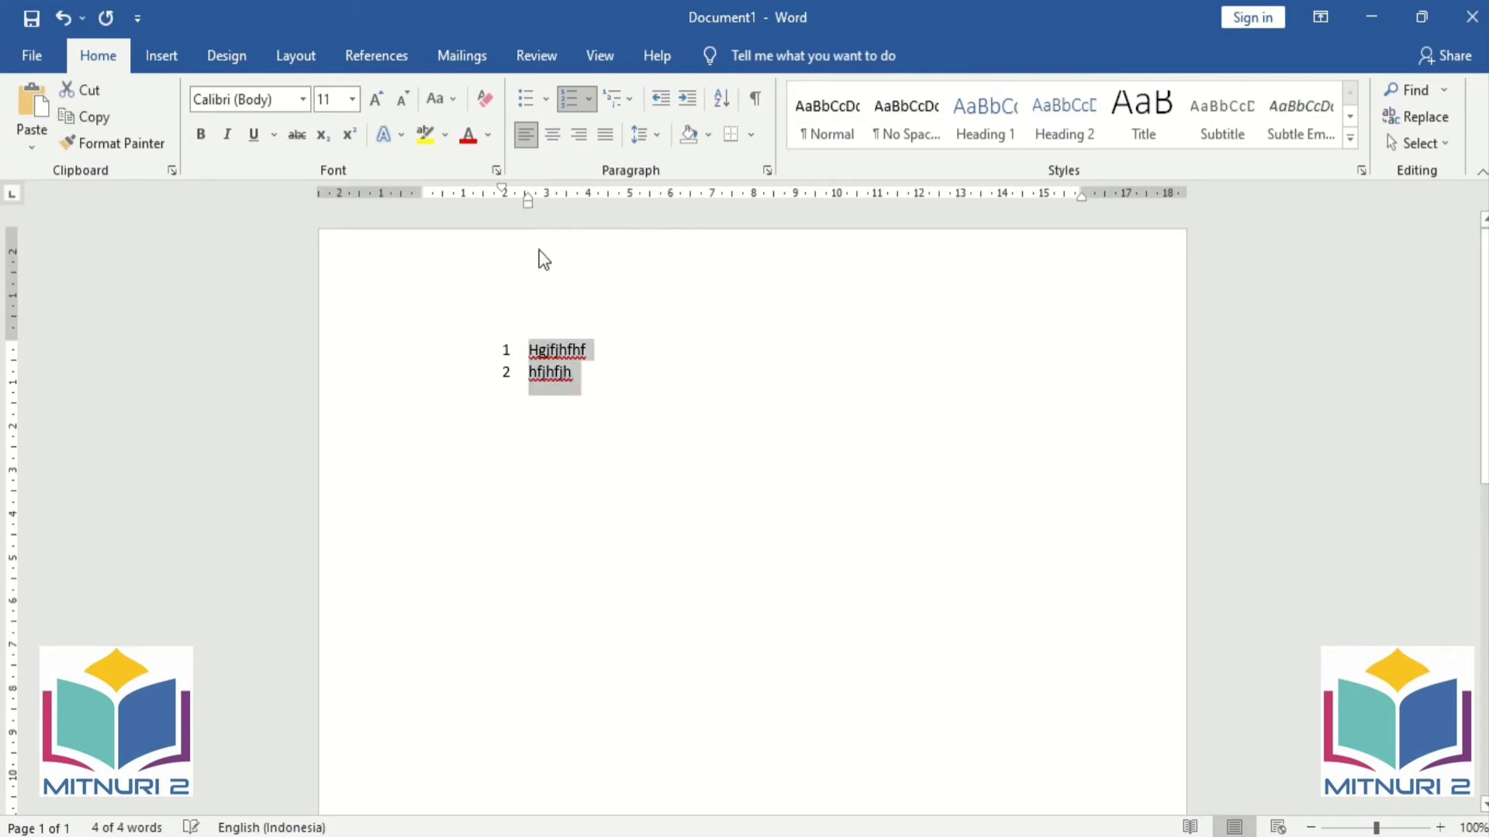
pyautogui.click(568, 371)
pyautogui.click(588, 98)
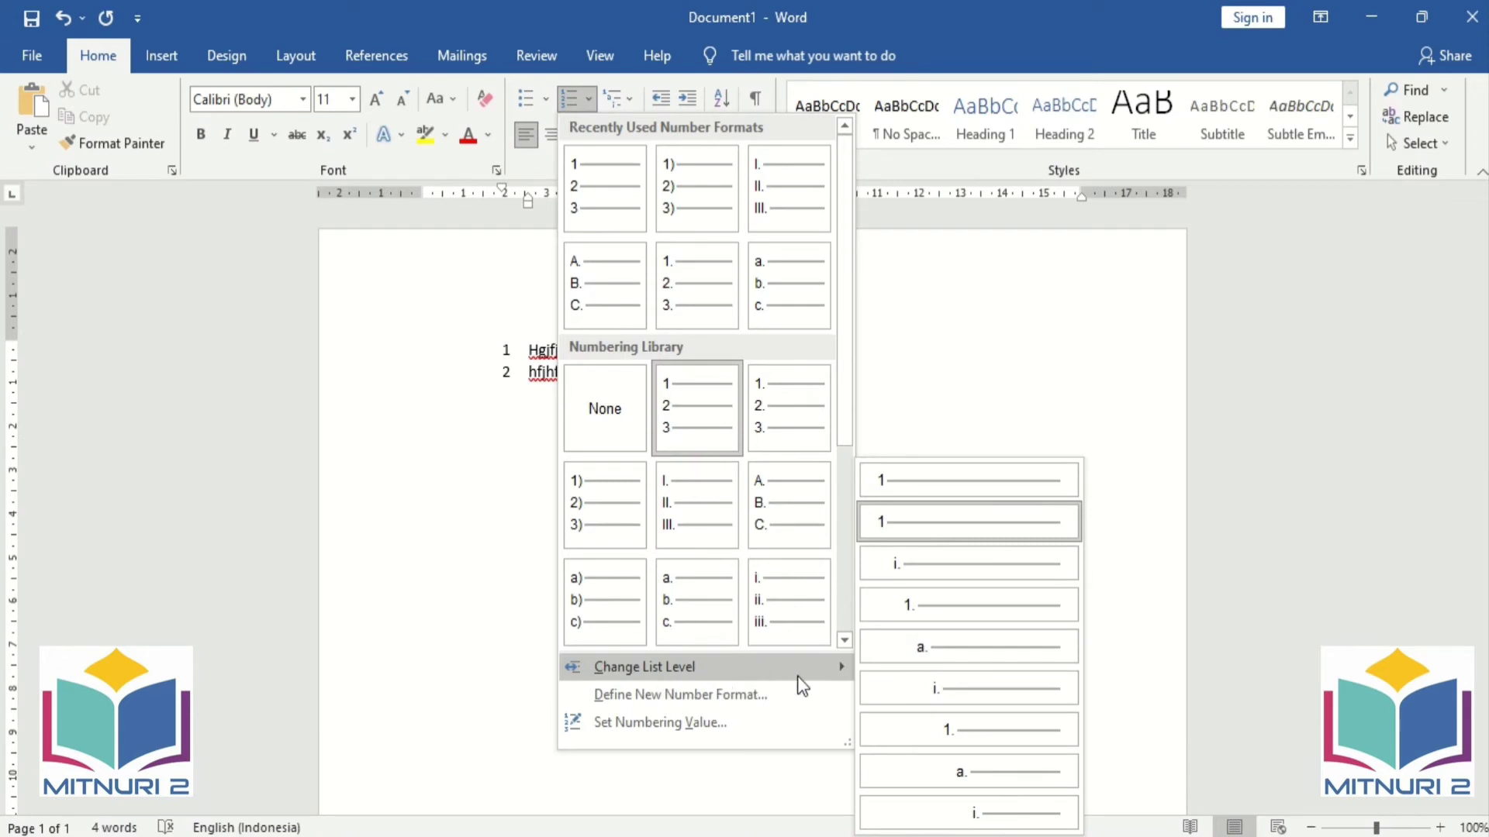
pyautogui.moveTo(644, 667)
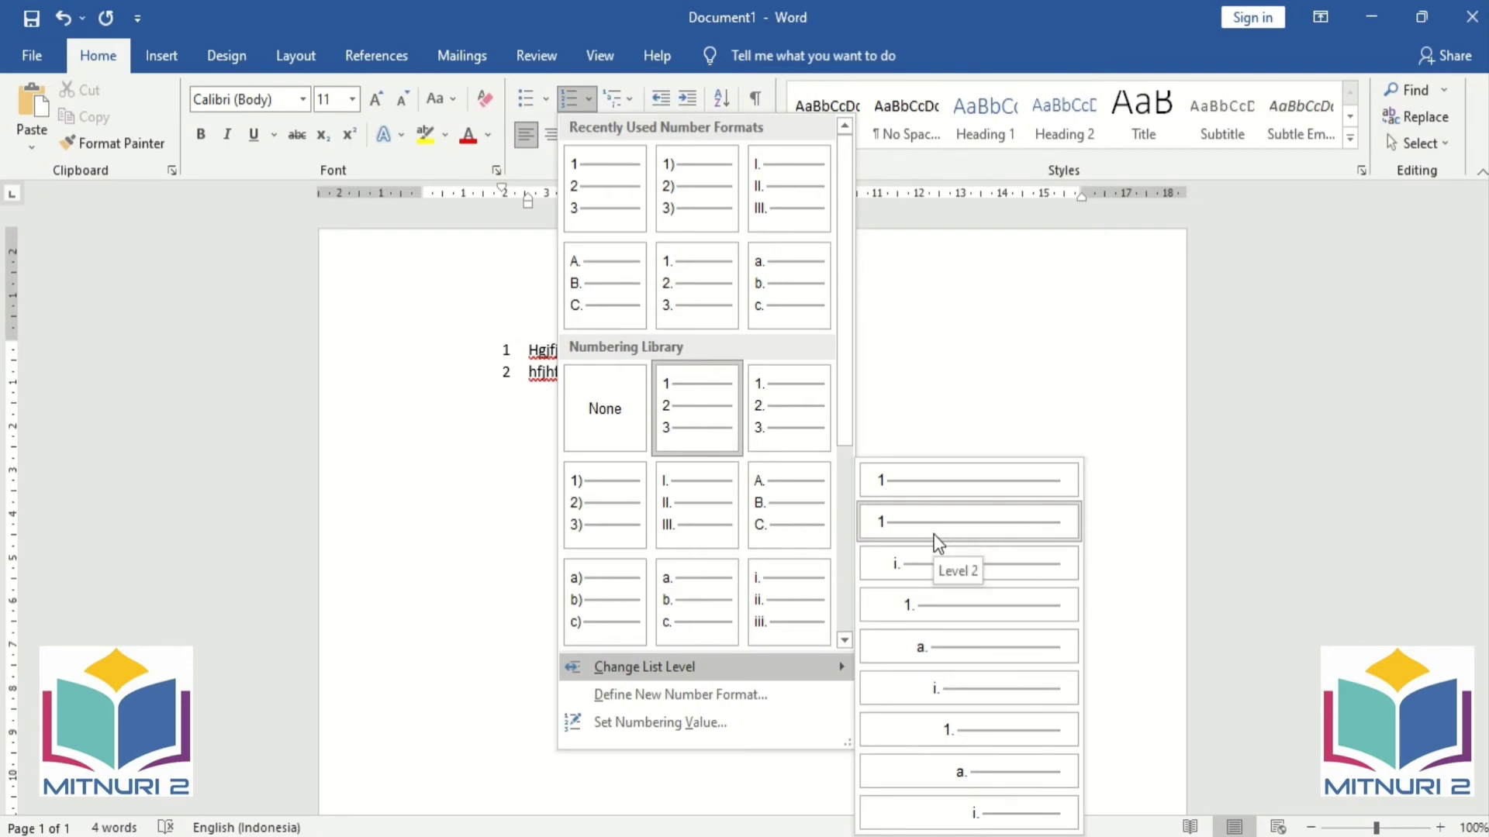
pyautogui.click(971, 330)
pyautogui.hotkey('ctrl', 'a')
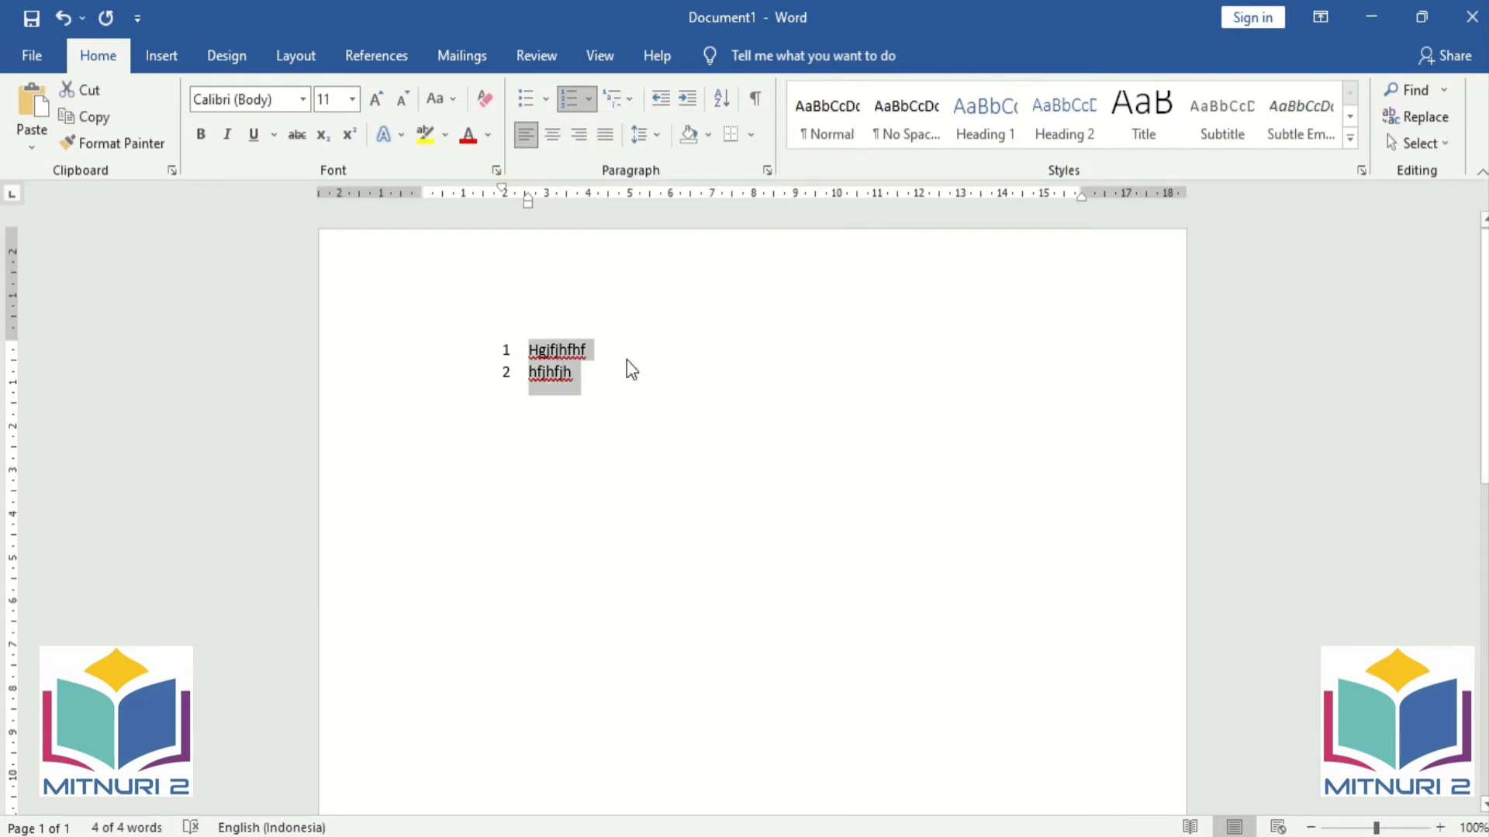
pyautogui.press('BackSpace')
pyautogui.press('BackSpace')
pyautogui.press('BackSpace')
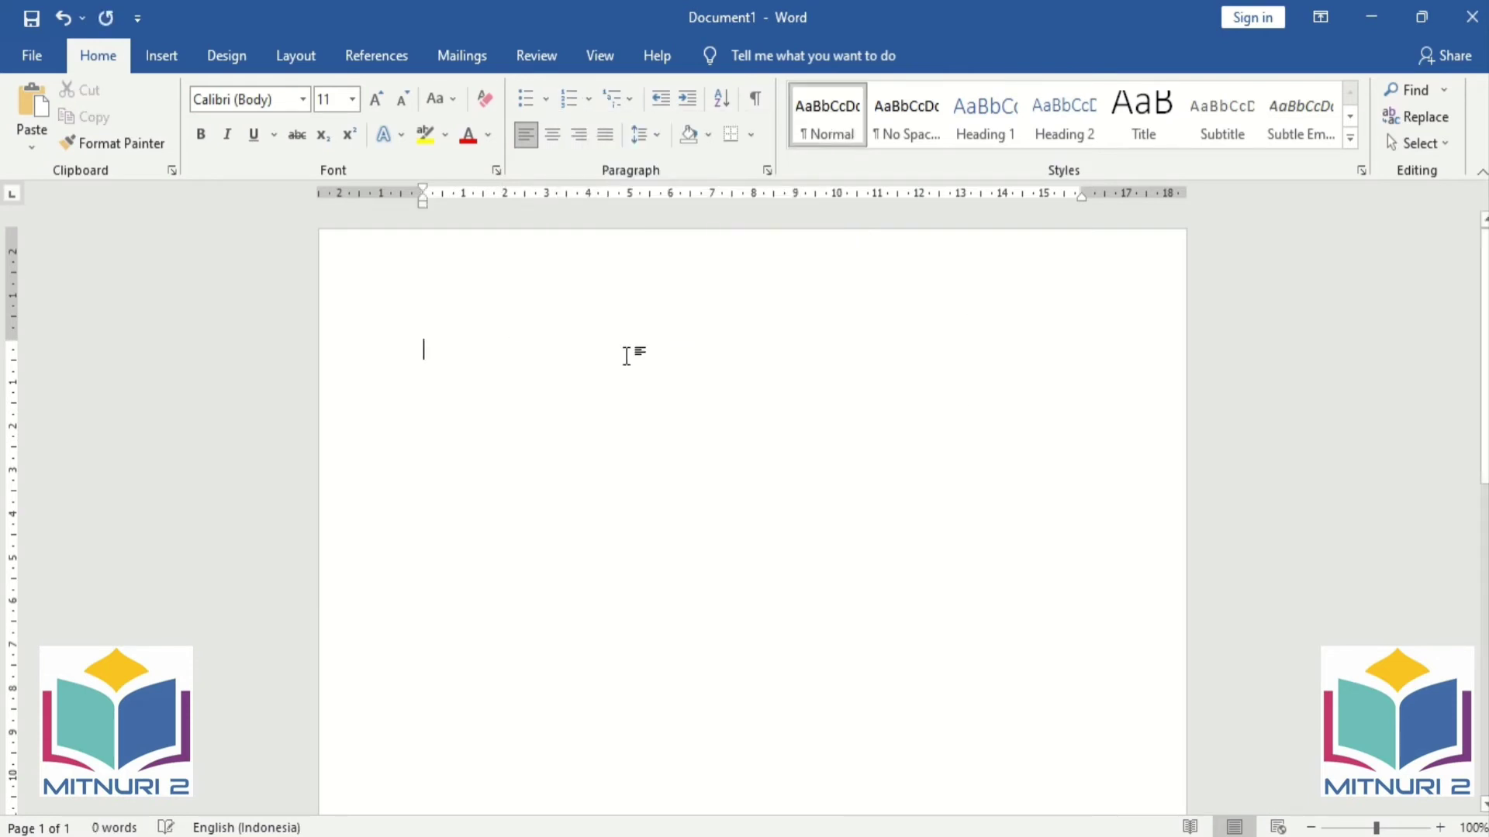
# Type the Roman-numeral chapter line 'I. BAB 1 Ikon Pendukug Software...'.
pyautogui.click(589, 96)
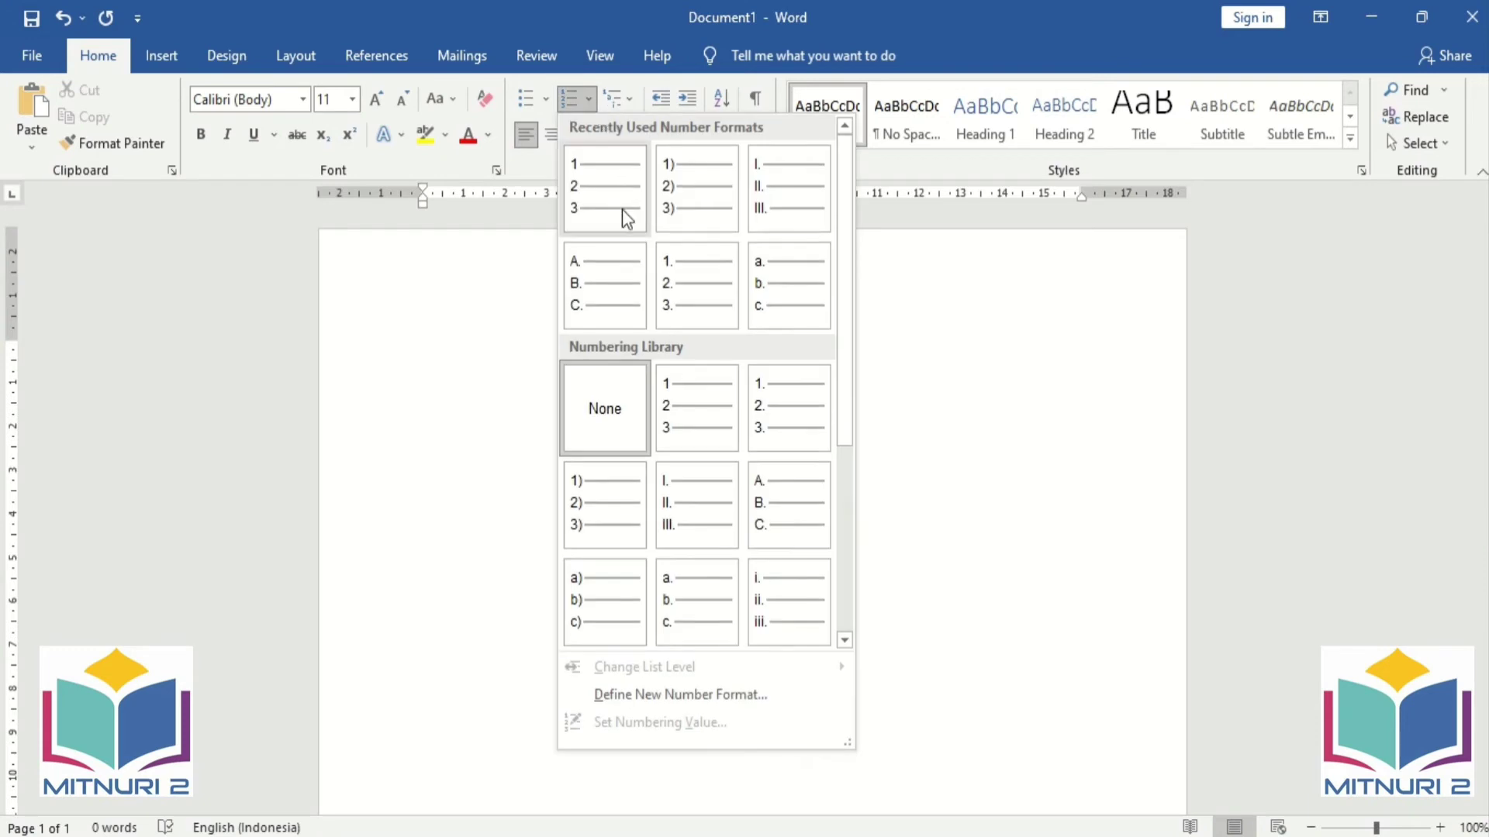
pyautogui.click(706, 531)
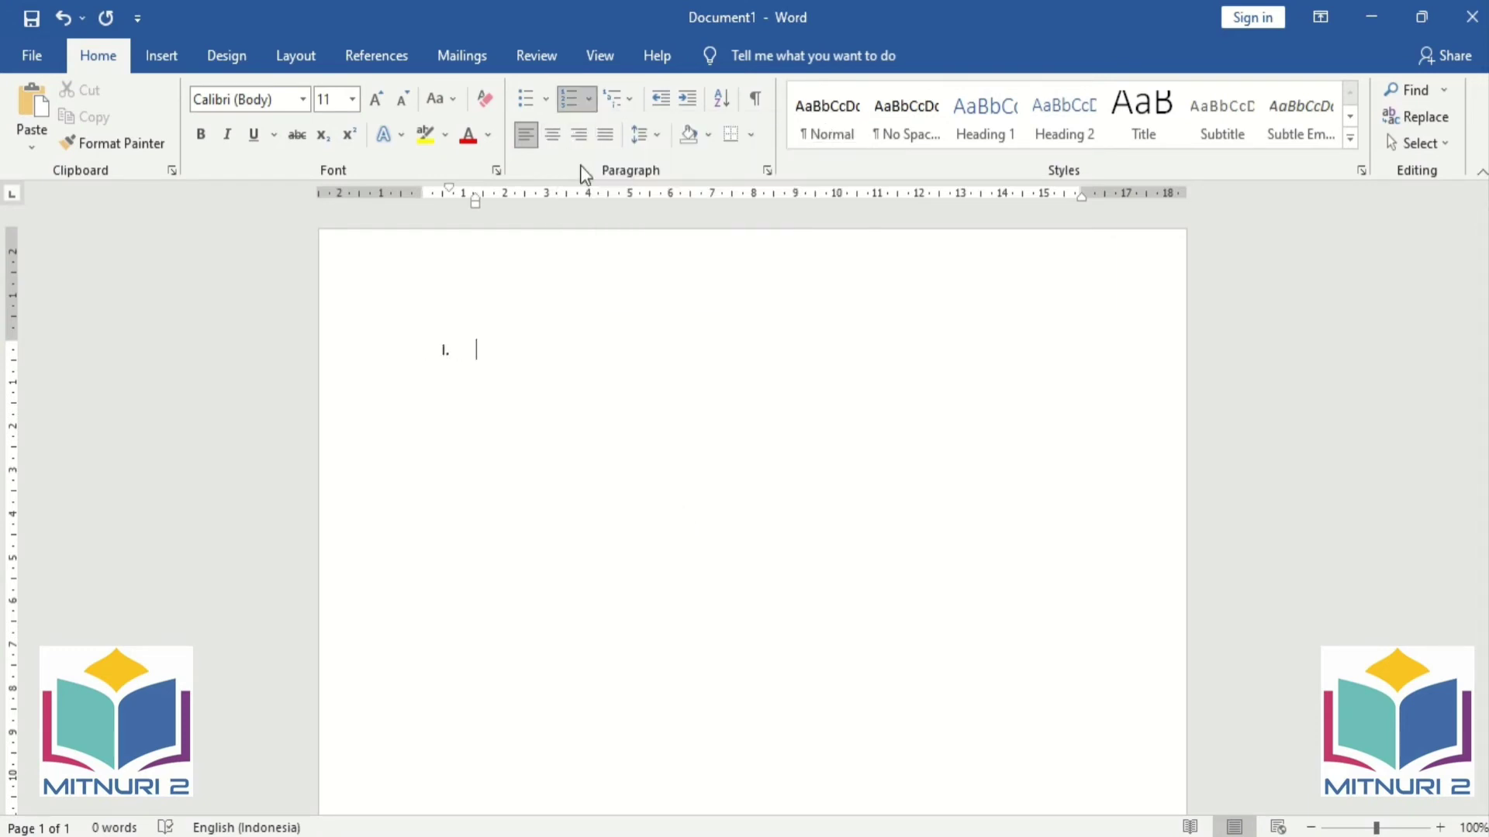
pyautogui.write('Bab')
pyautogui.press('BackSpace')
pyautogui.press('BackSpace')
pyautogui.write('AB 1 ')
pyautogui.write('Ikon Pend')
pyautogui.write('ukug So')
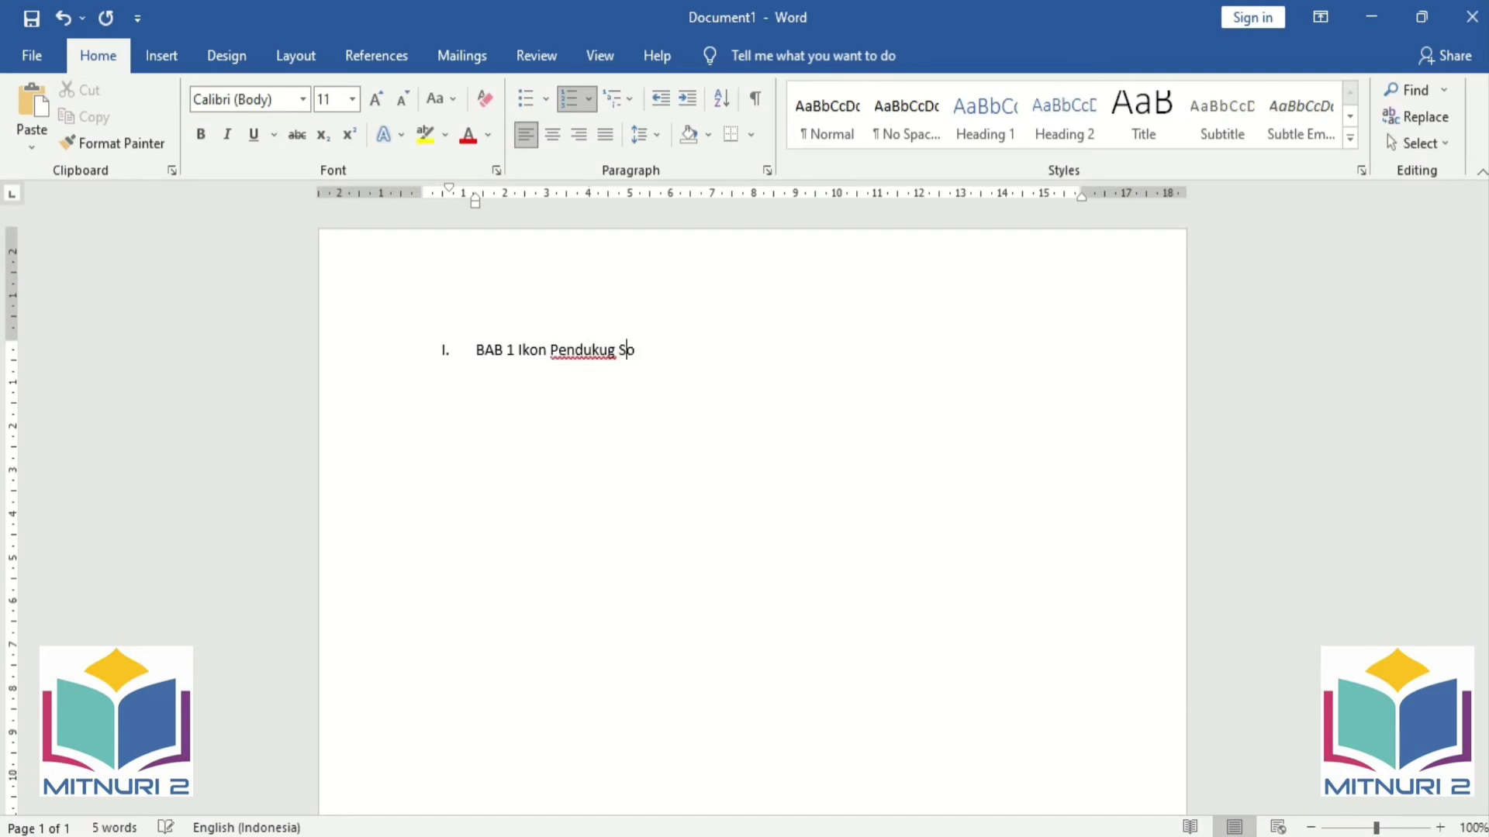
pyautogui.write('r')
pyautogui.press('BackSpace')
pyautogui.write('ftware')
pyautogui.write('...')
pyautogui.press('Return')
# Demote to level 2 with A. B. C. numbering and add 'Menampilkan .....' and 'Ikon pendukung ....'.
pyautogui.click(588, 99)
pyautogui.moveTo(698, 667)
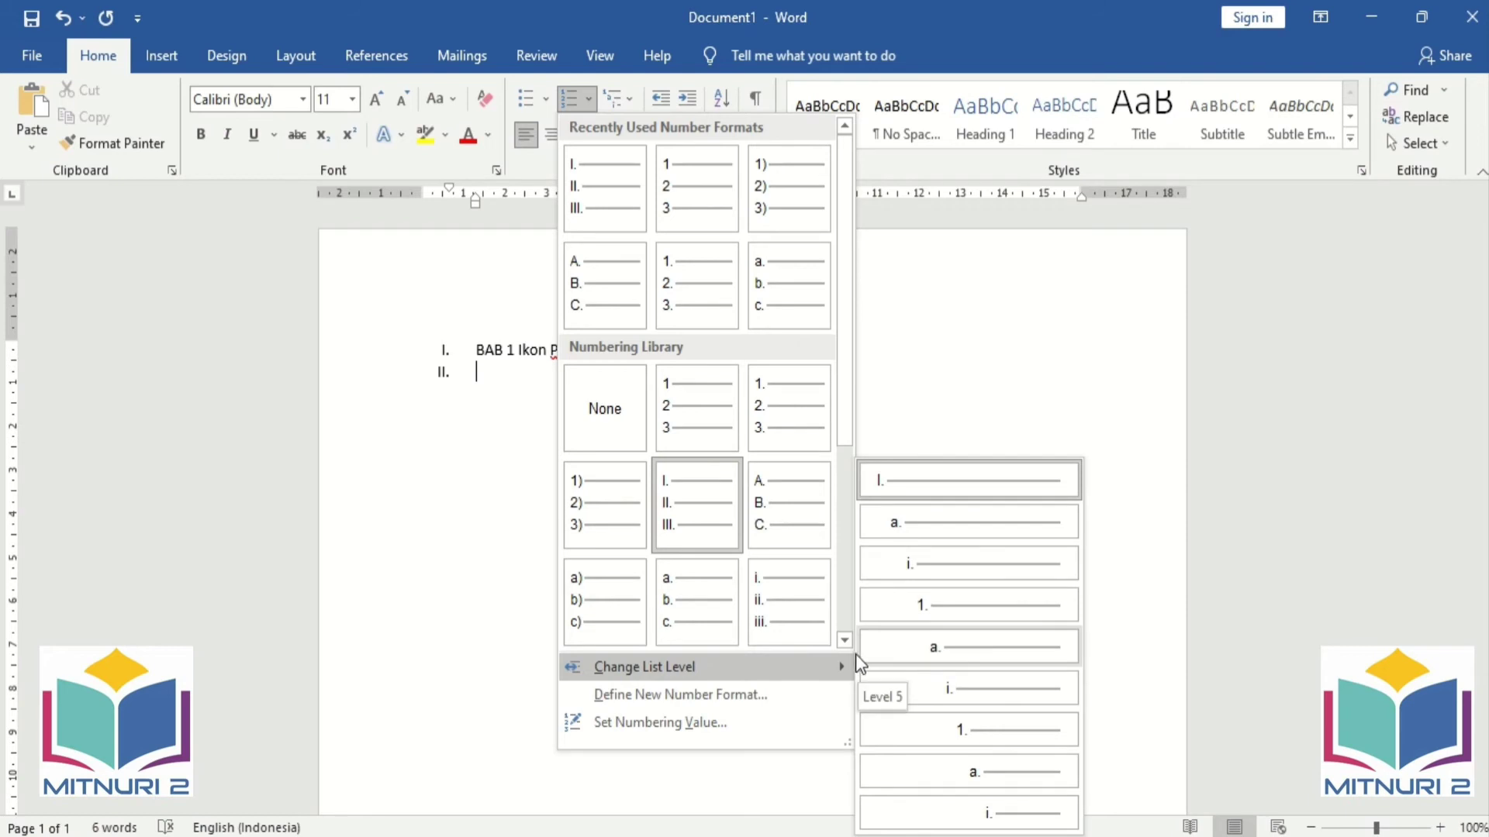
pyautogui.click(934, 526)
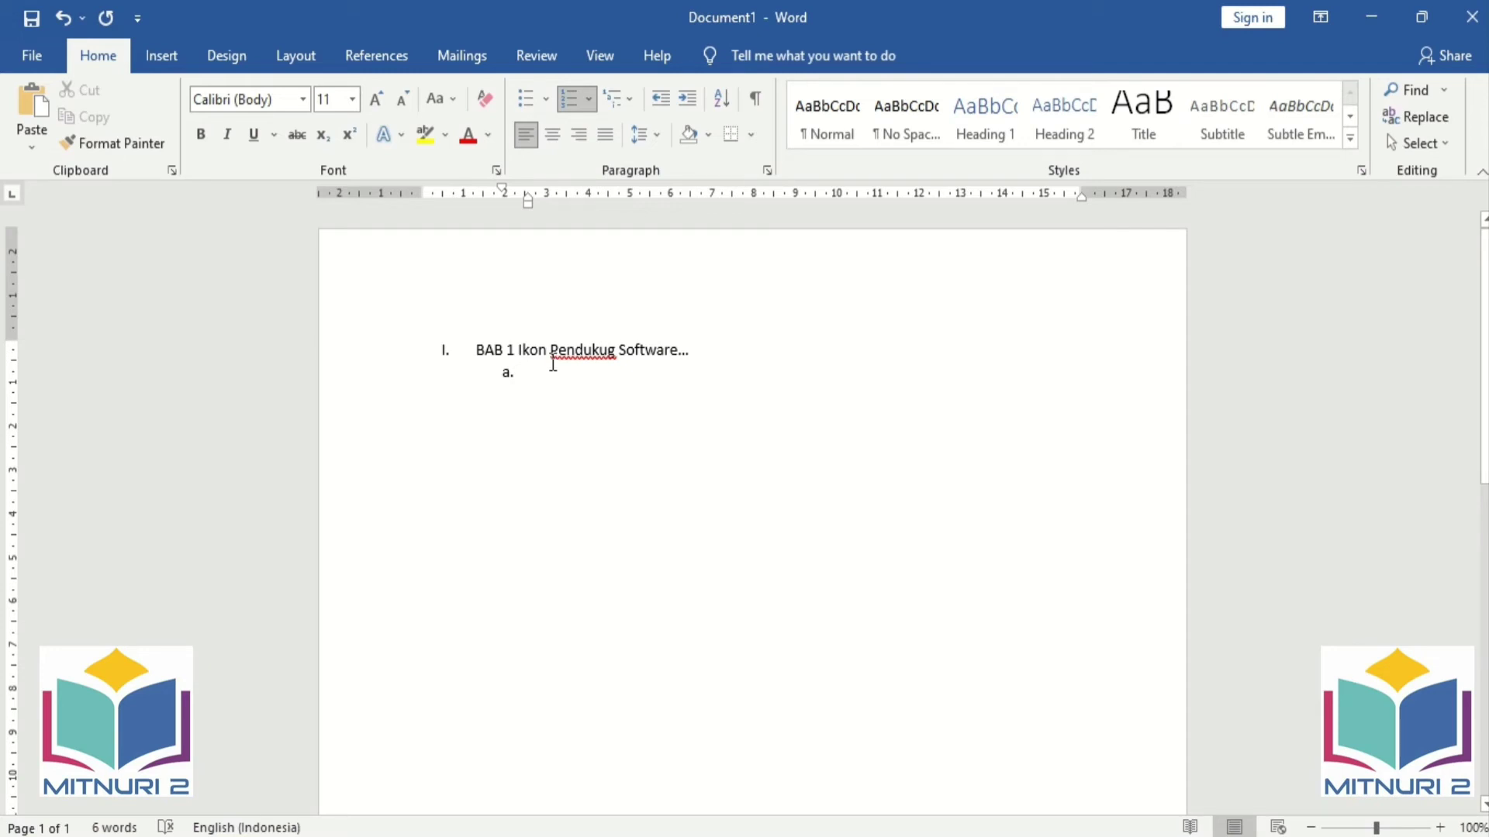
pyautogui.click(592, 106)
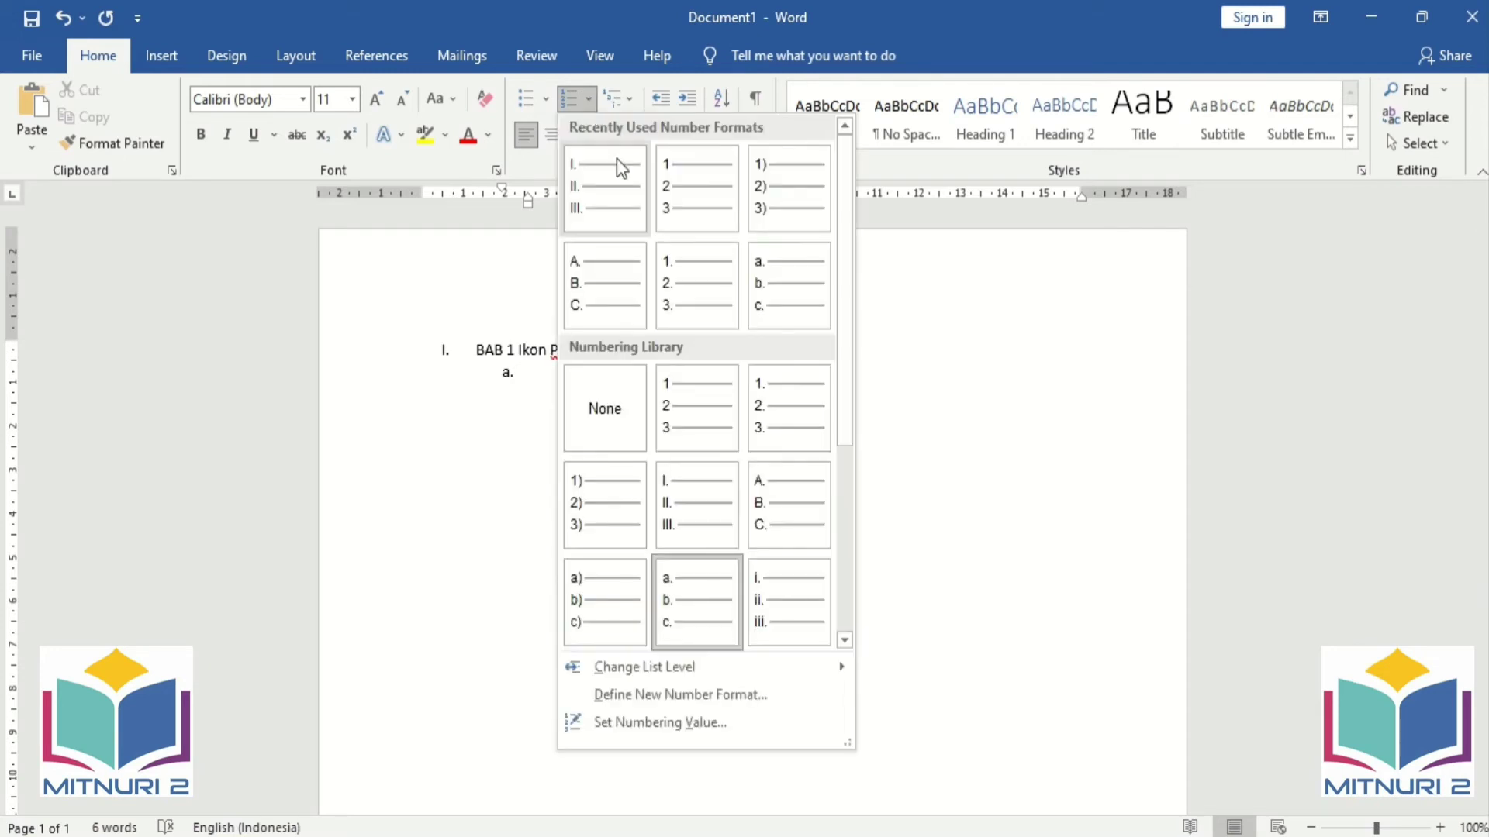
pyautogui.click(594, 285)
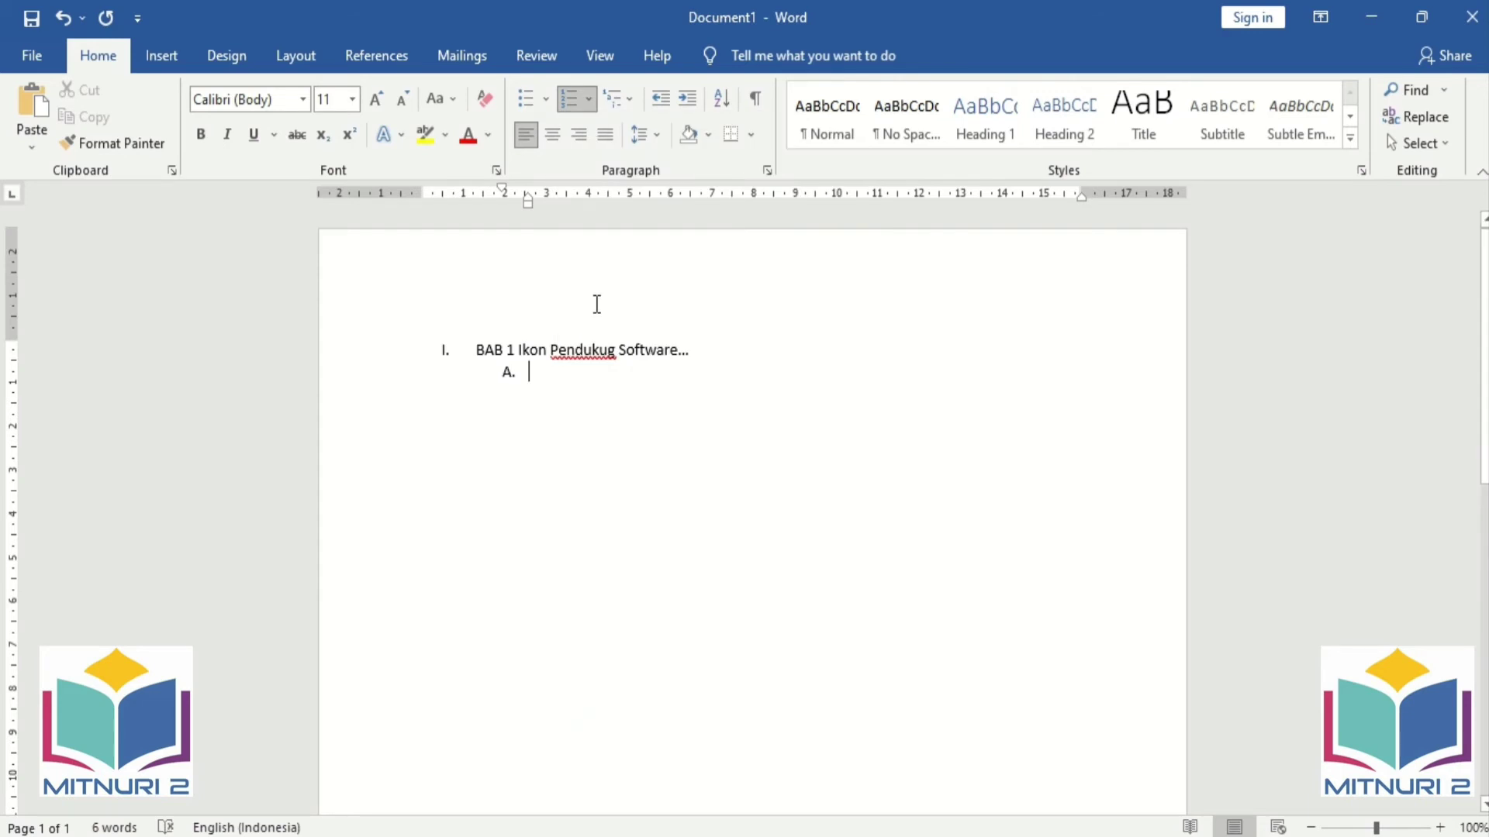
pyautogui.write('Menampil')
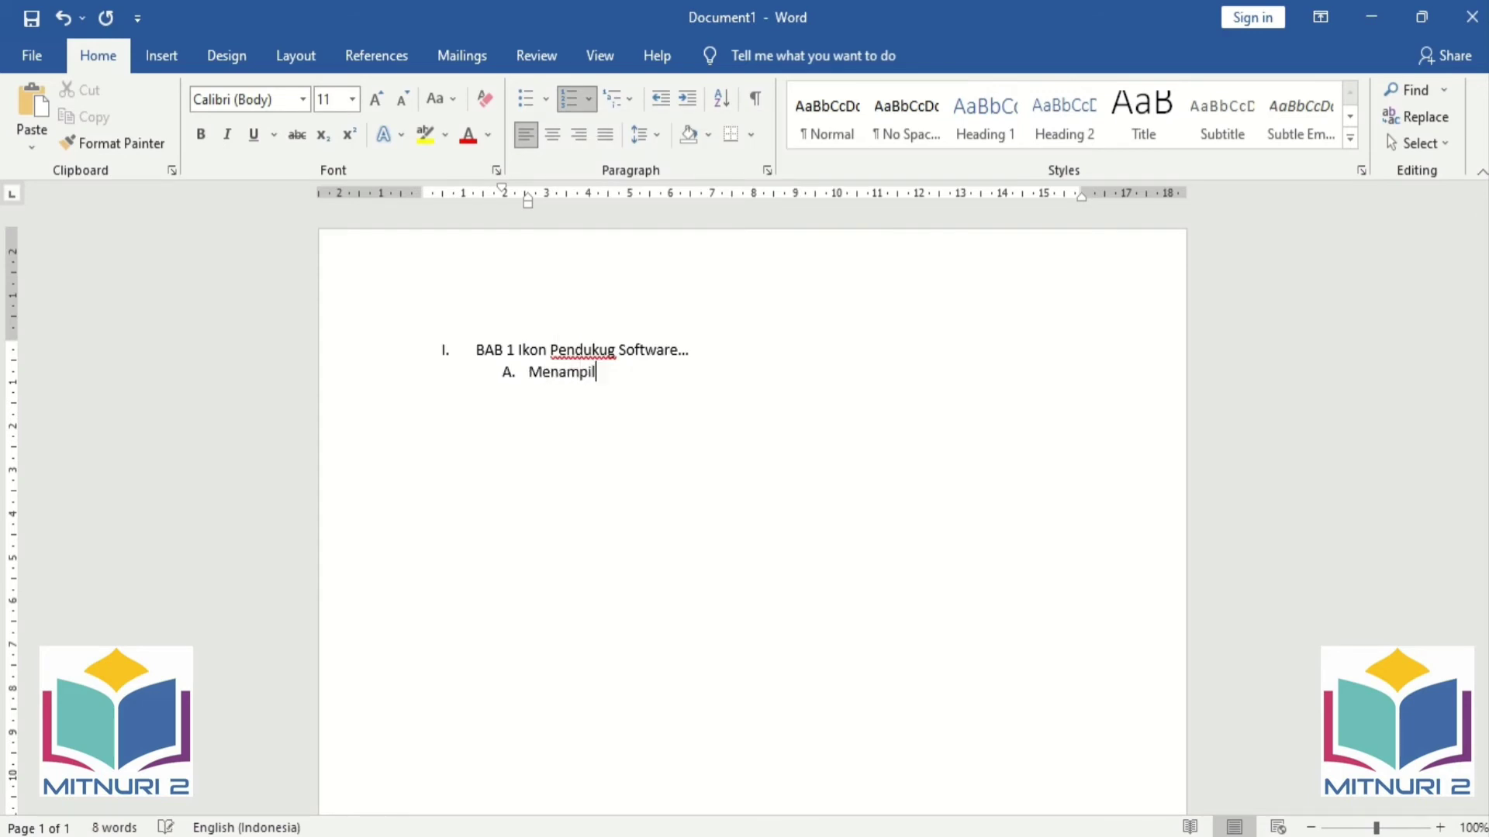
pyautogui.write('kan')
pyautogui.write(' .....')
pyautogui.press('Return')
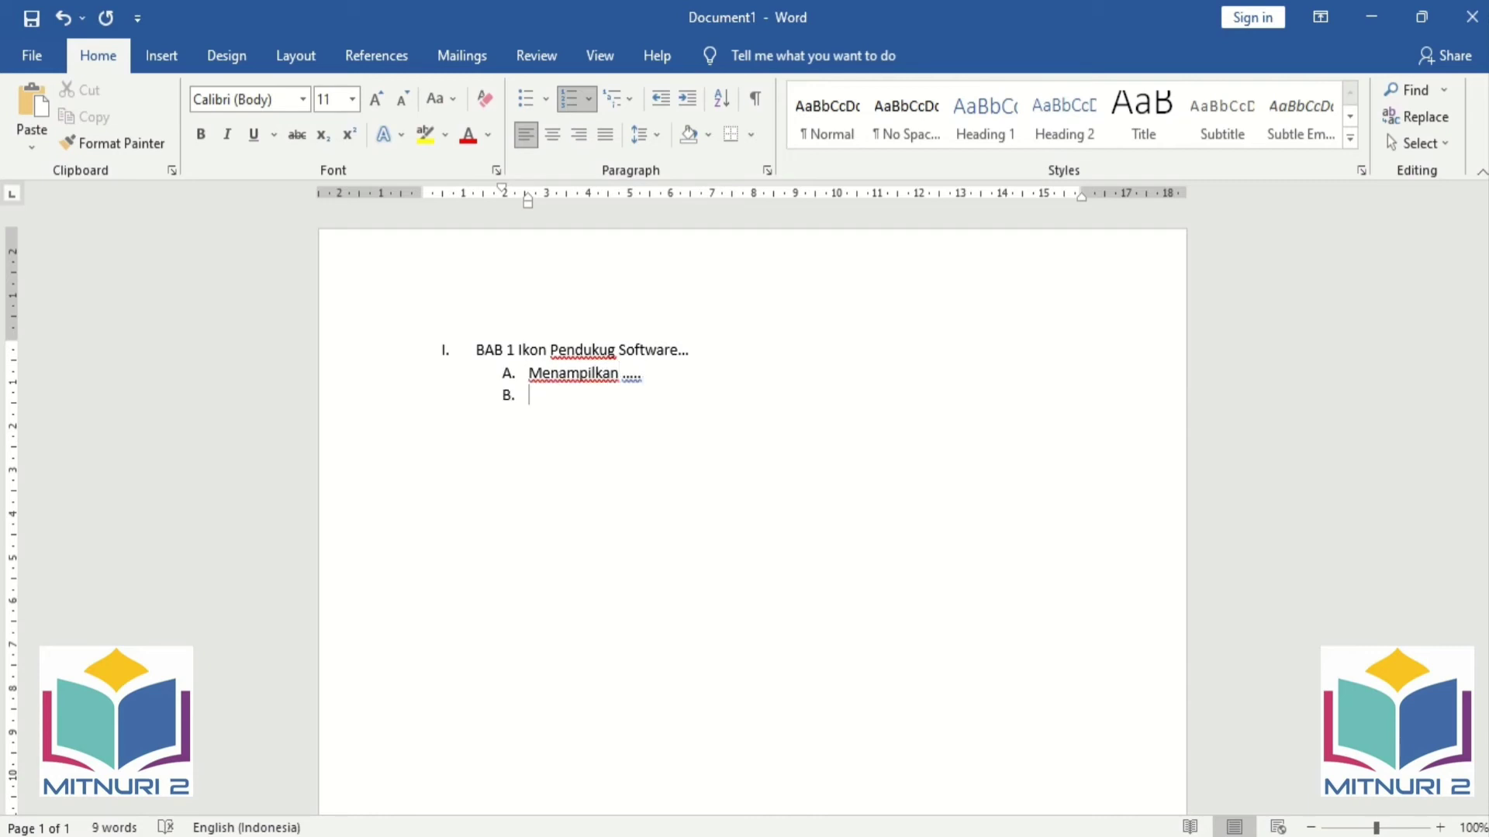
pyautogui.write('Ikon')
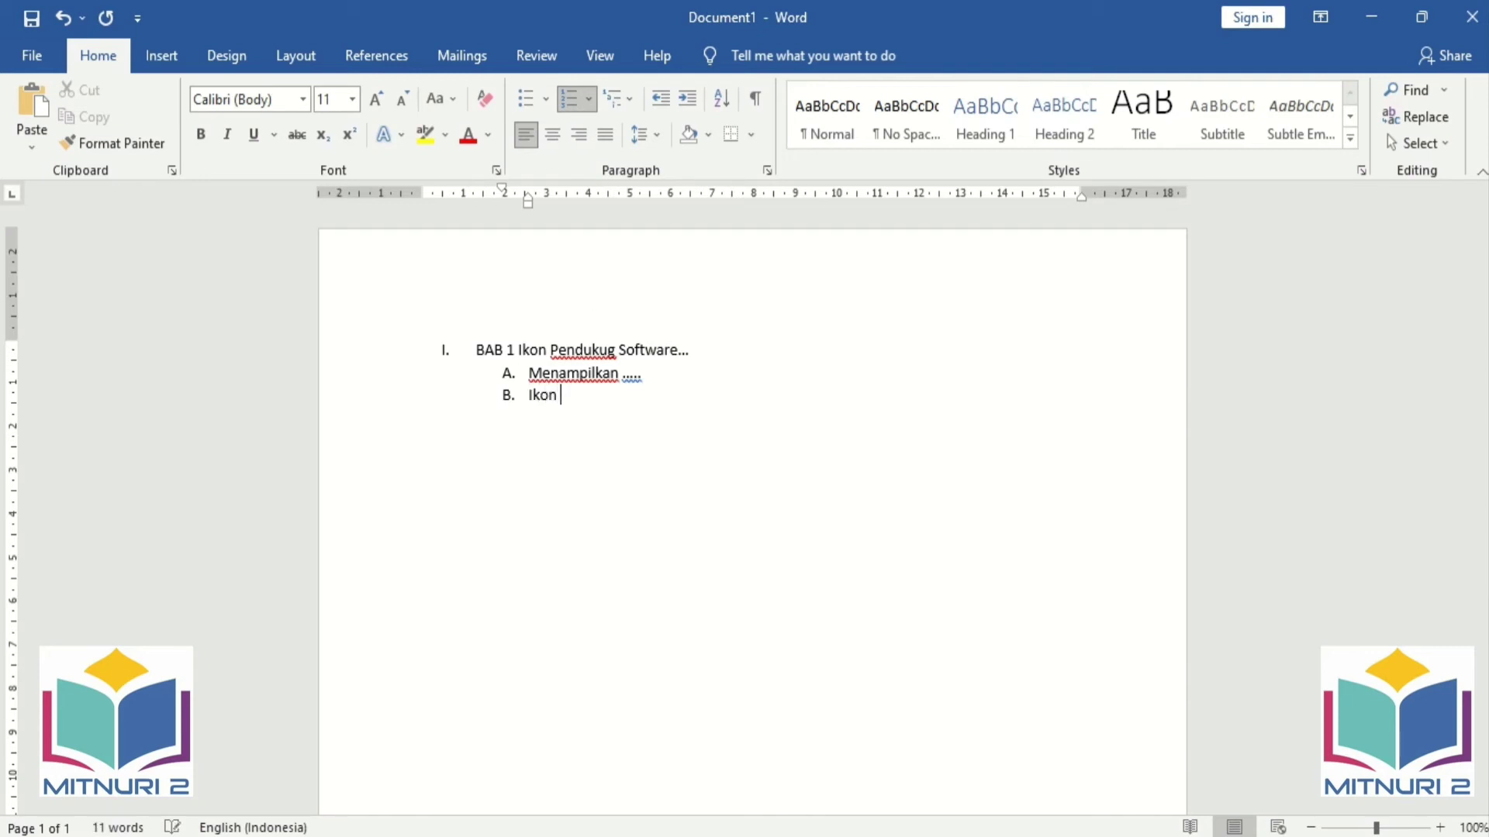
pyautogui.write(' pendu')
pyautogui.press('BackSpace')
pyautogui.write('ukung .')
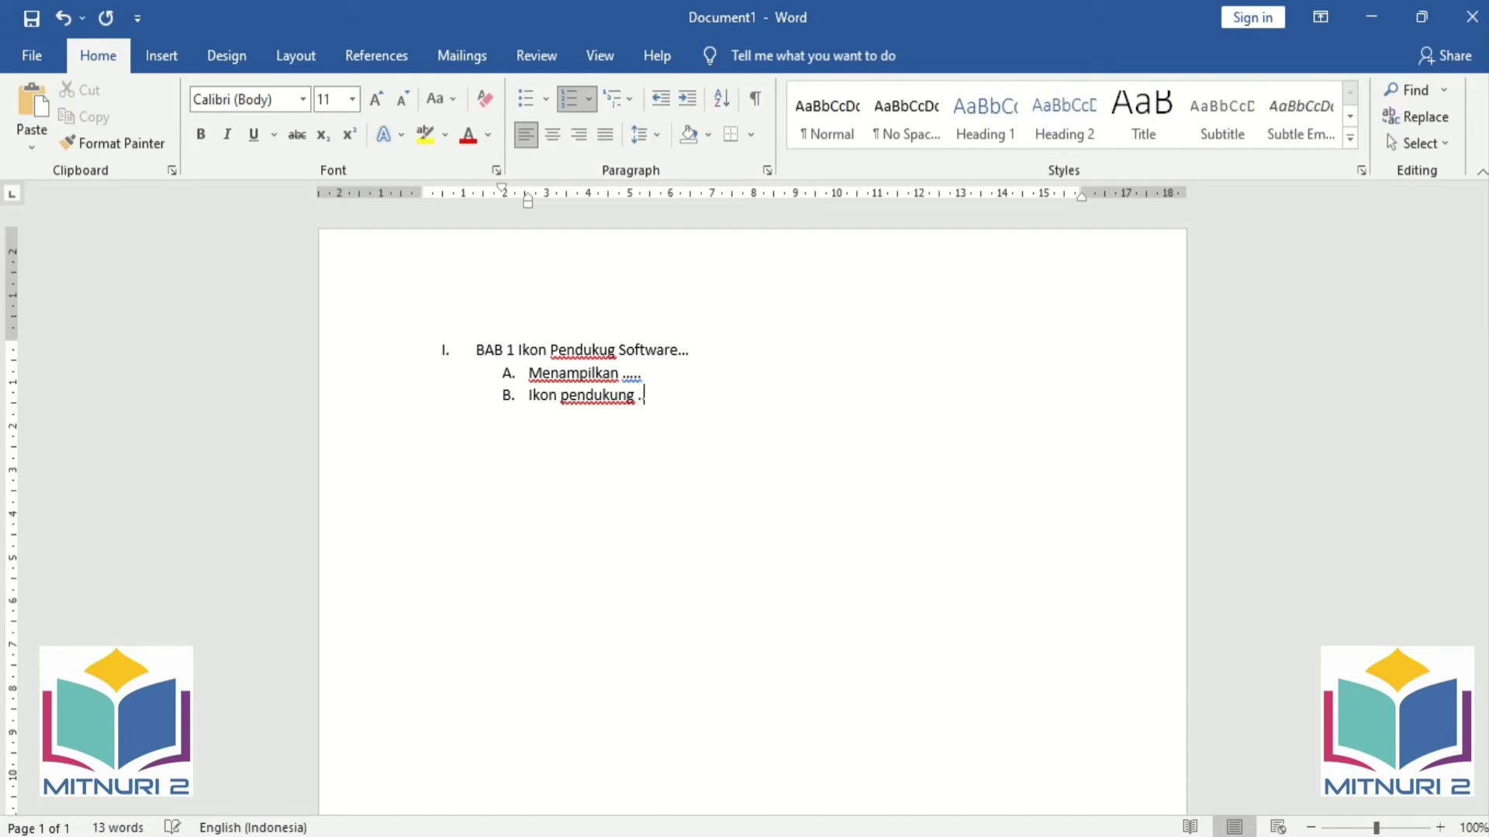
pyautogui.write('...')
pyautogui.press('Return')
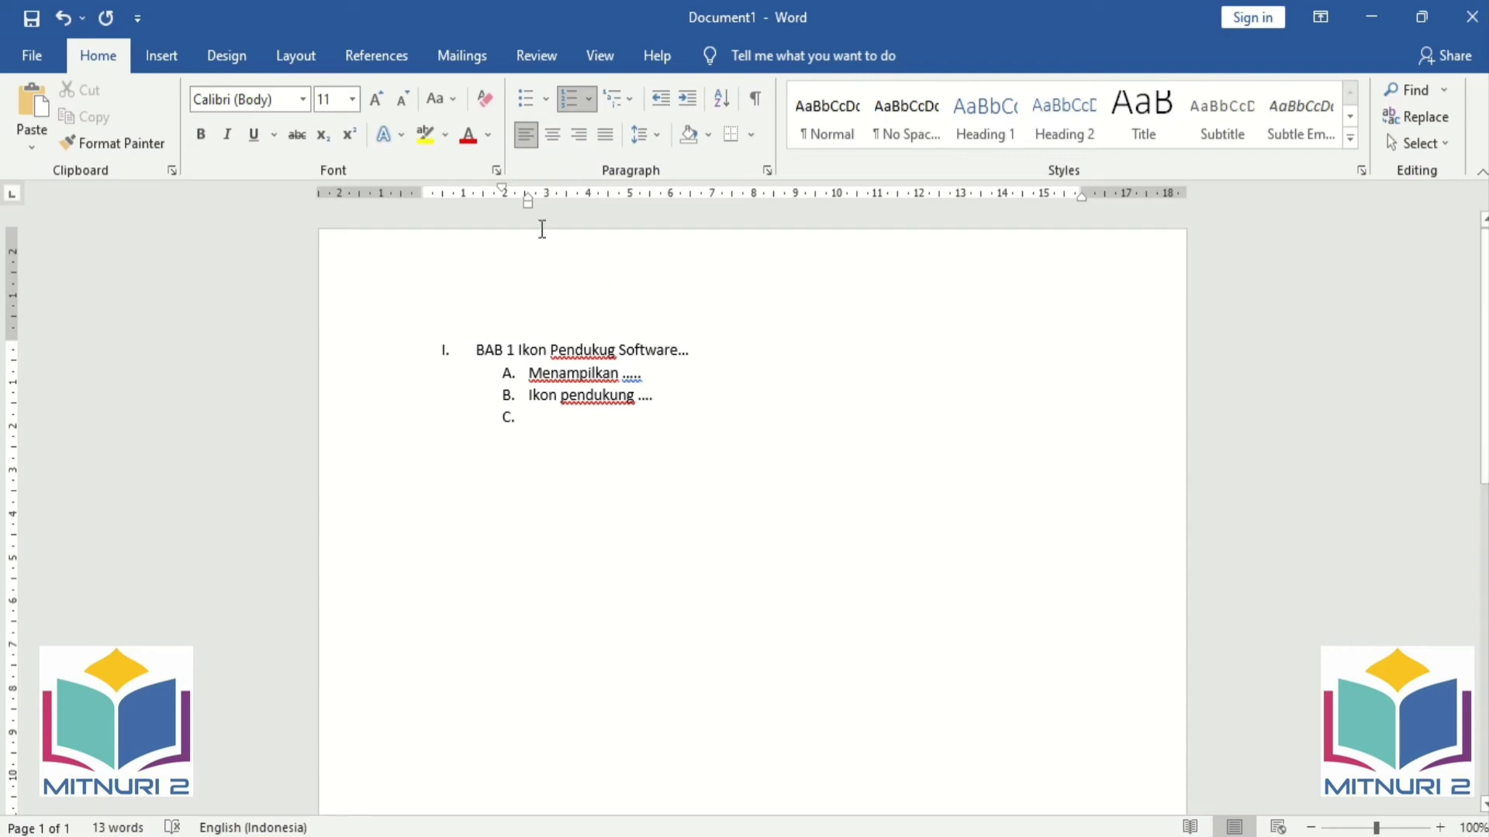
# Demote to level 3 with 1, 2, 3 numbering: Ikon numbering, Mengolah gambar, dsb.
pyautogui.click(593, 100)
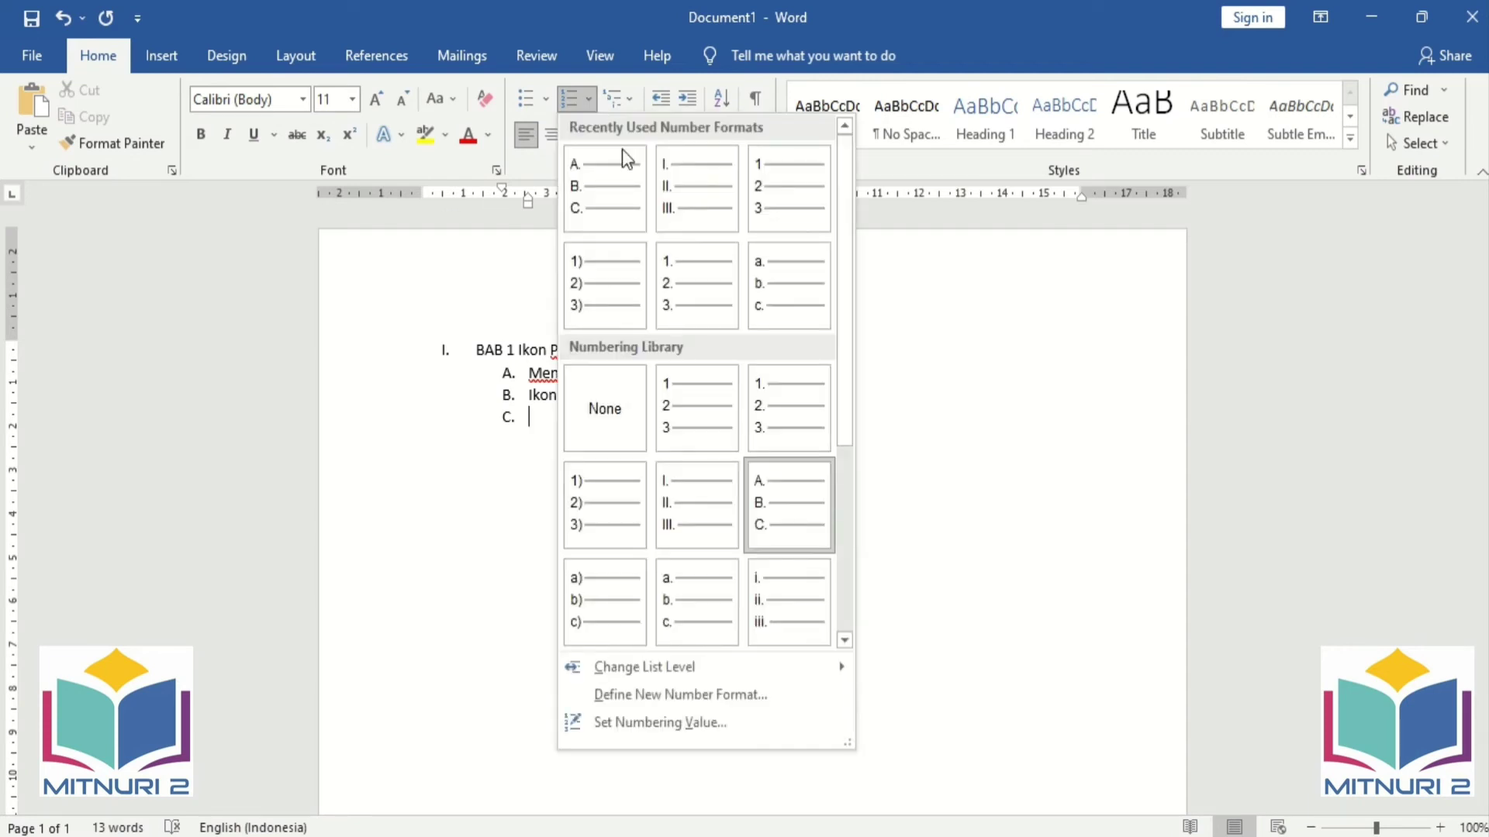
pyautogui.moveTo(644, 666)
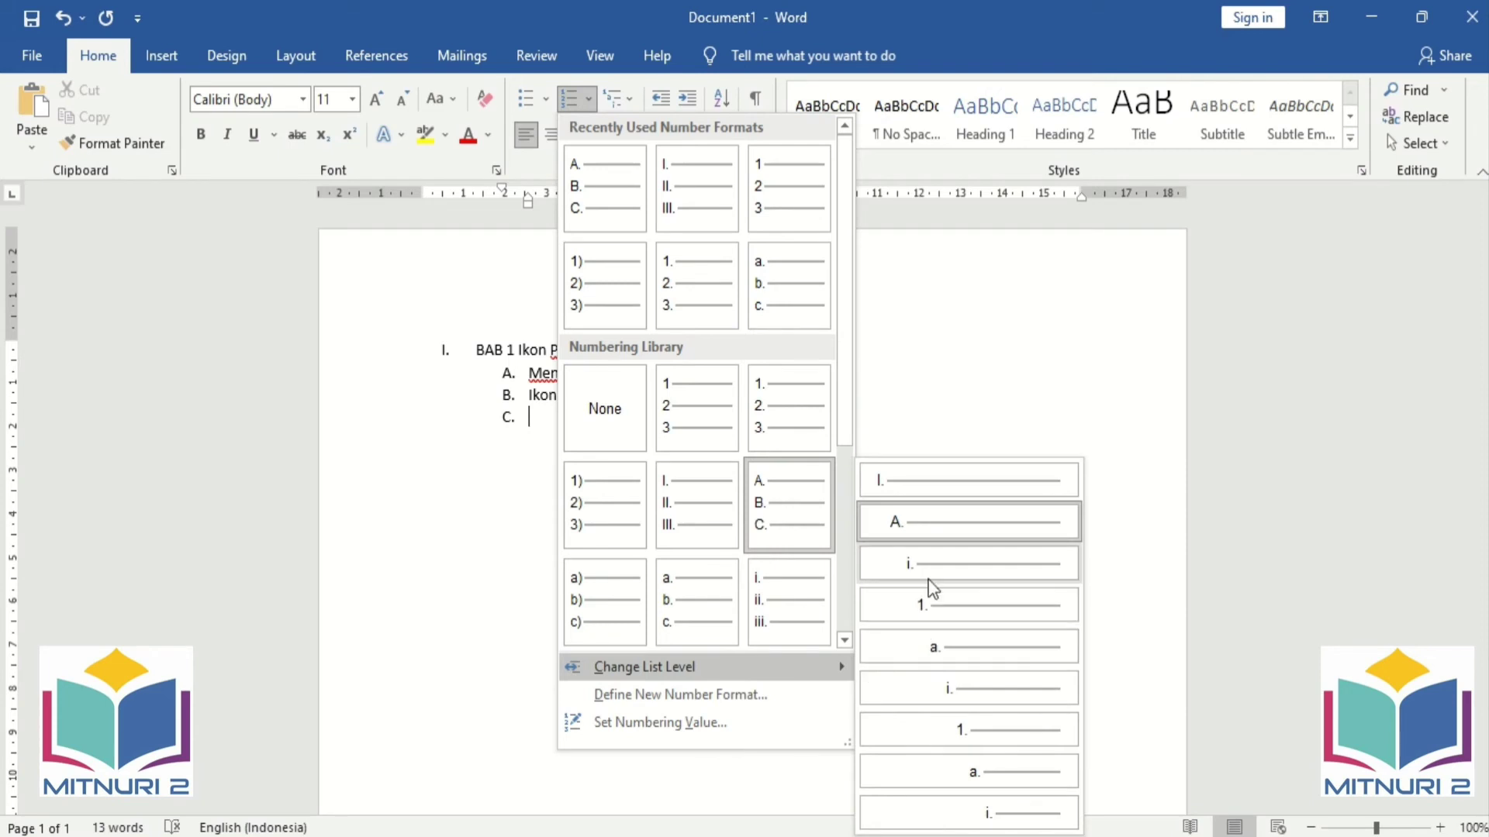
pyautogui.click(927, 563)
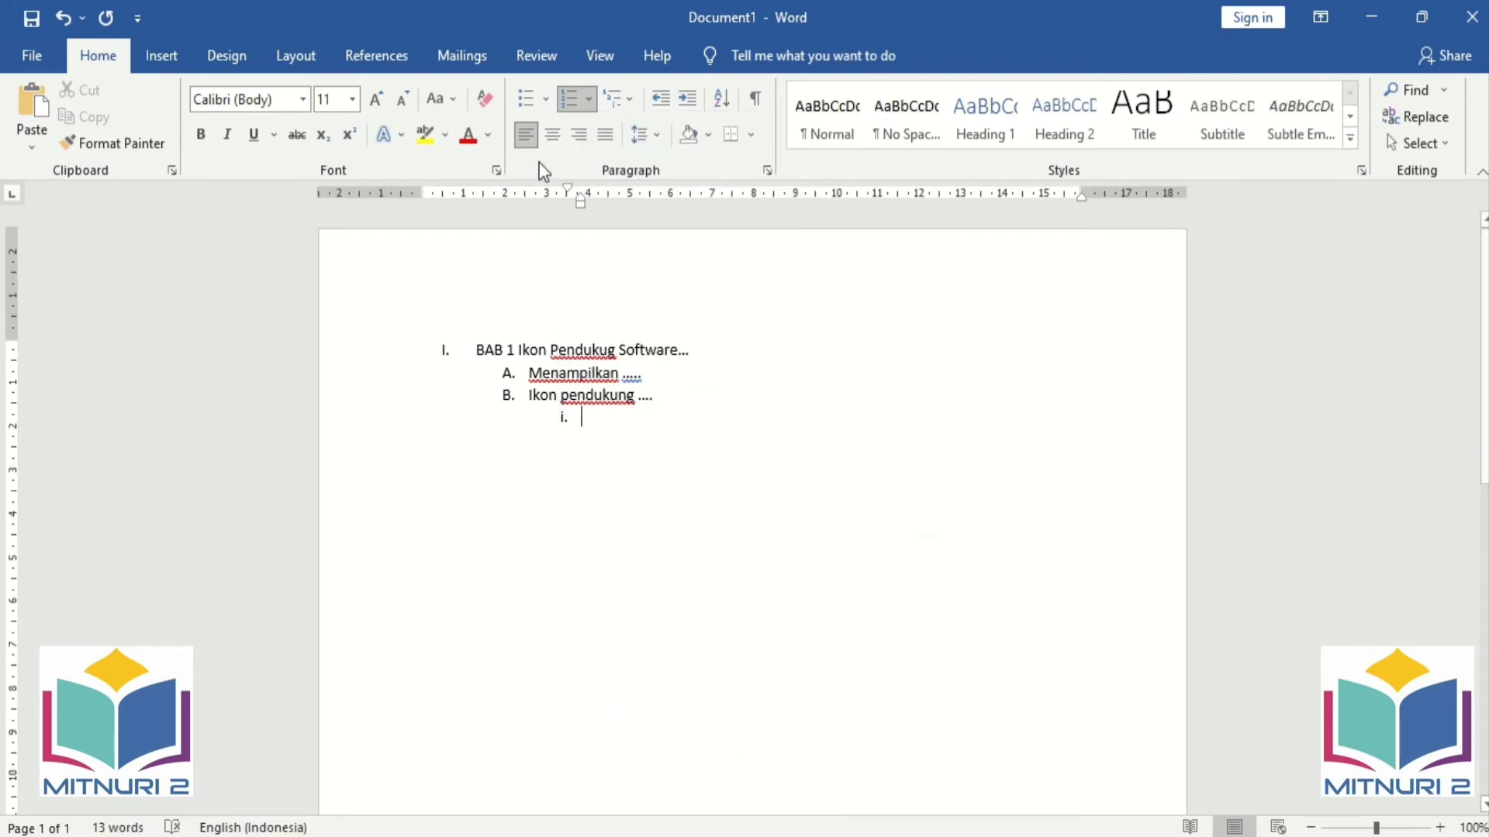
pyautogui.click(590, 99)
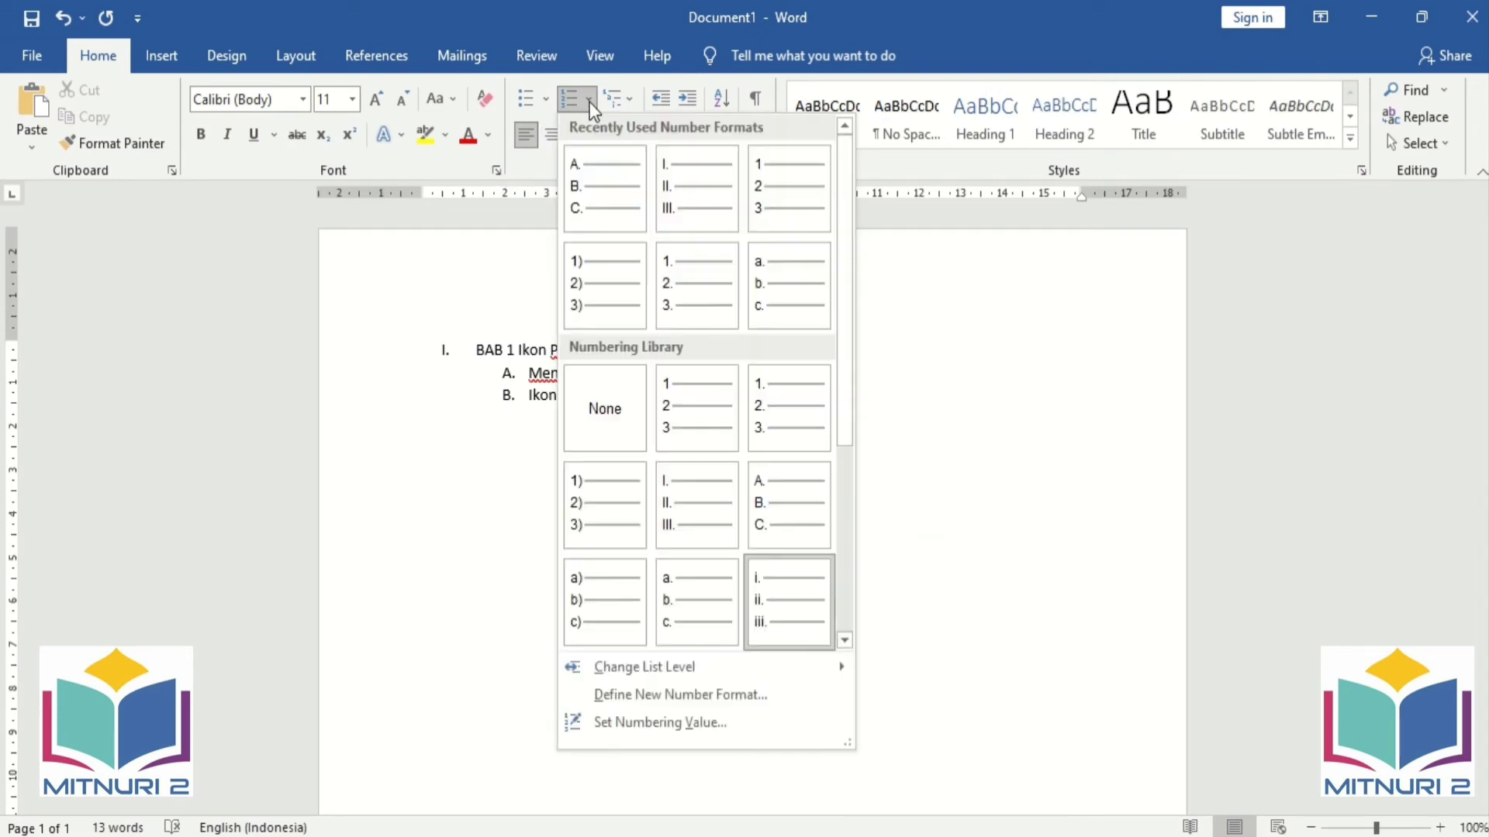
pyautogui.click(765, 202)
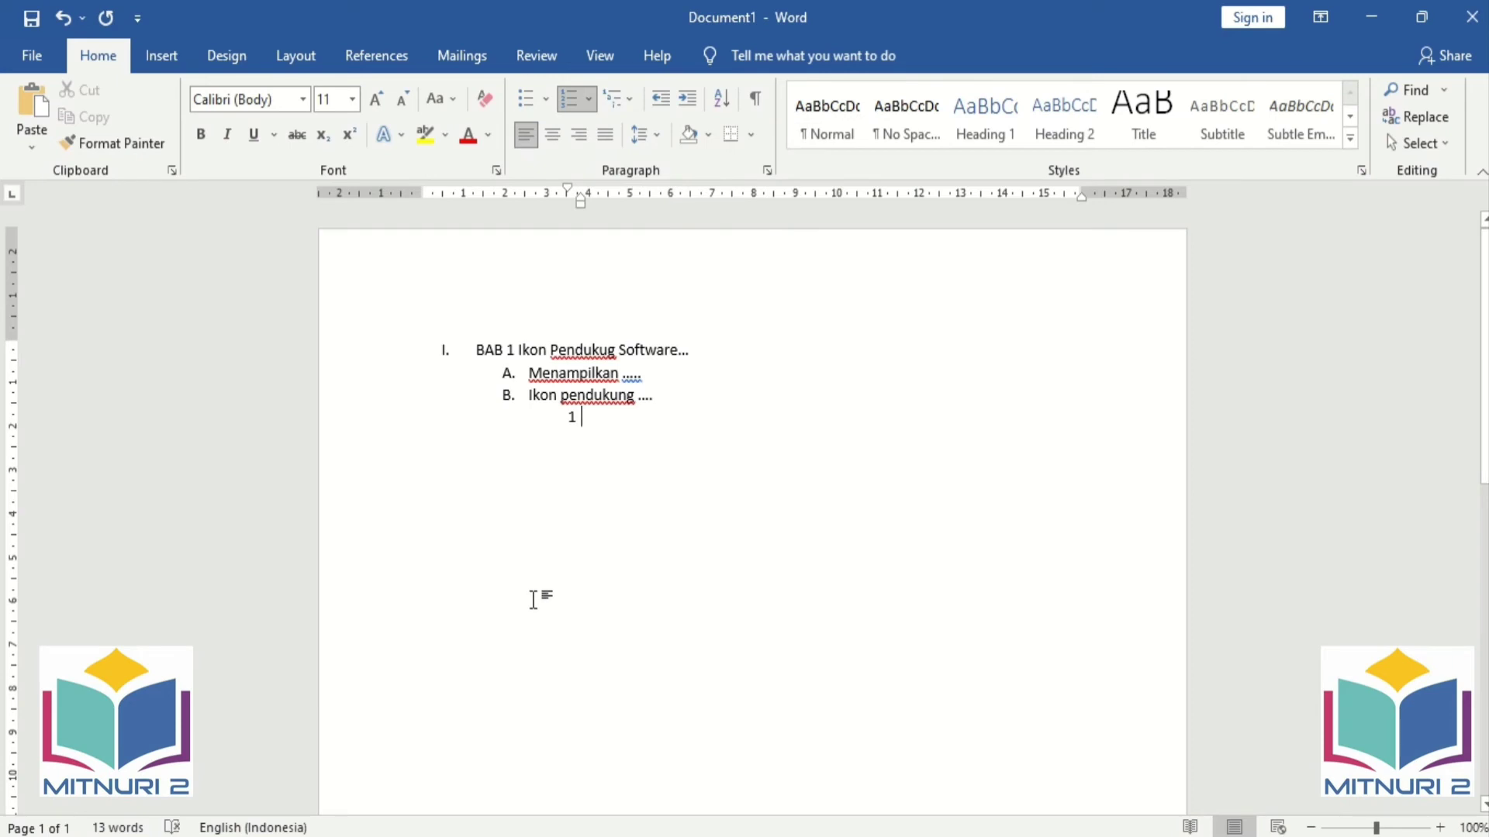
pyautogui.write('Ikon nu')
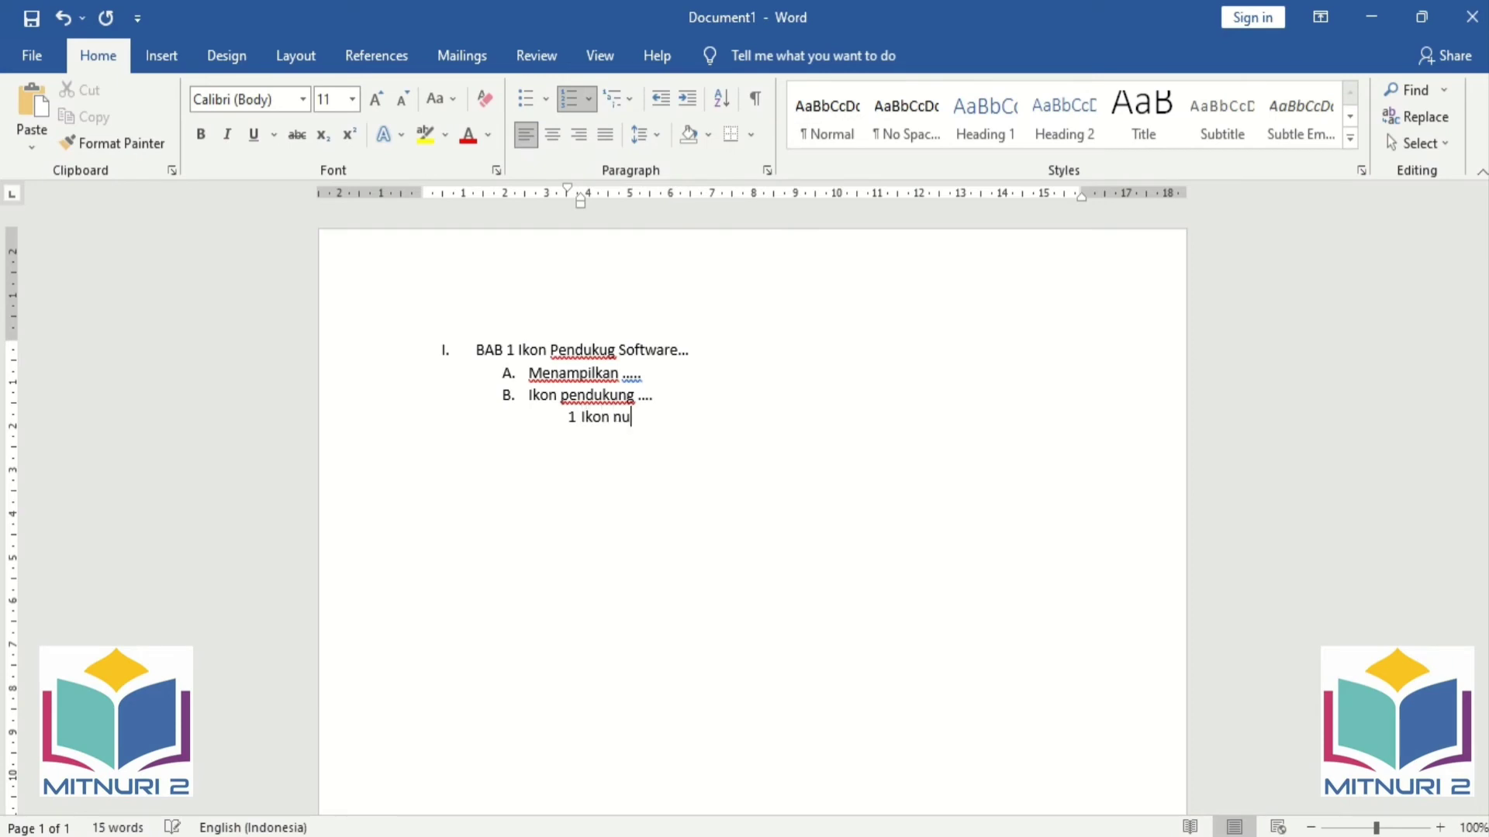
pyautogui.write('mbering')
pyautogui.press('Return')
pyautogui.write('M')
pyautogui.write('engola')
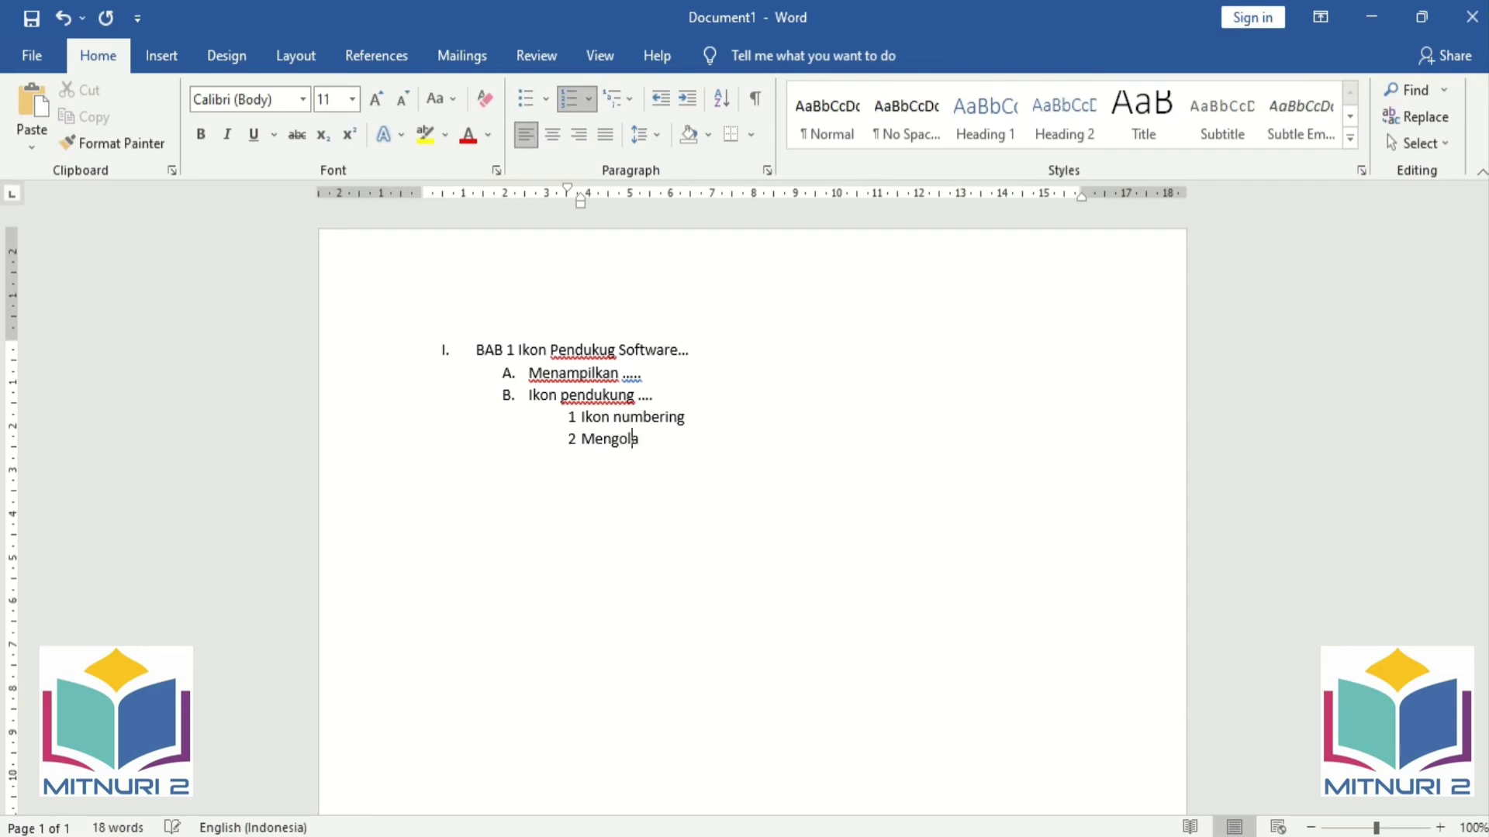
pyautogui.write('h gambar')
pyautogui.press('Return')
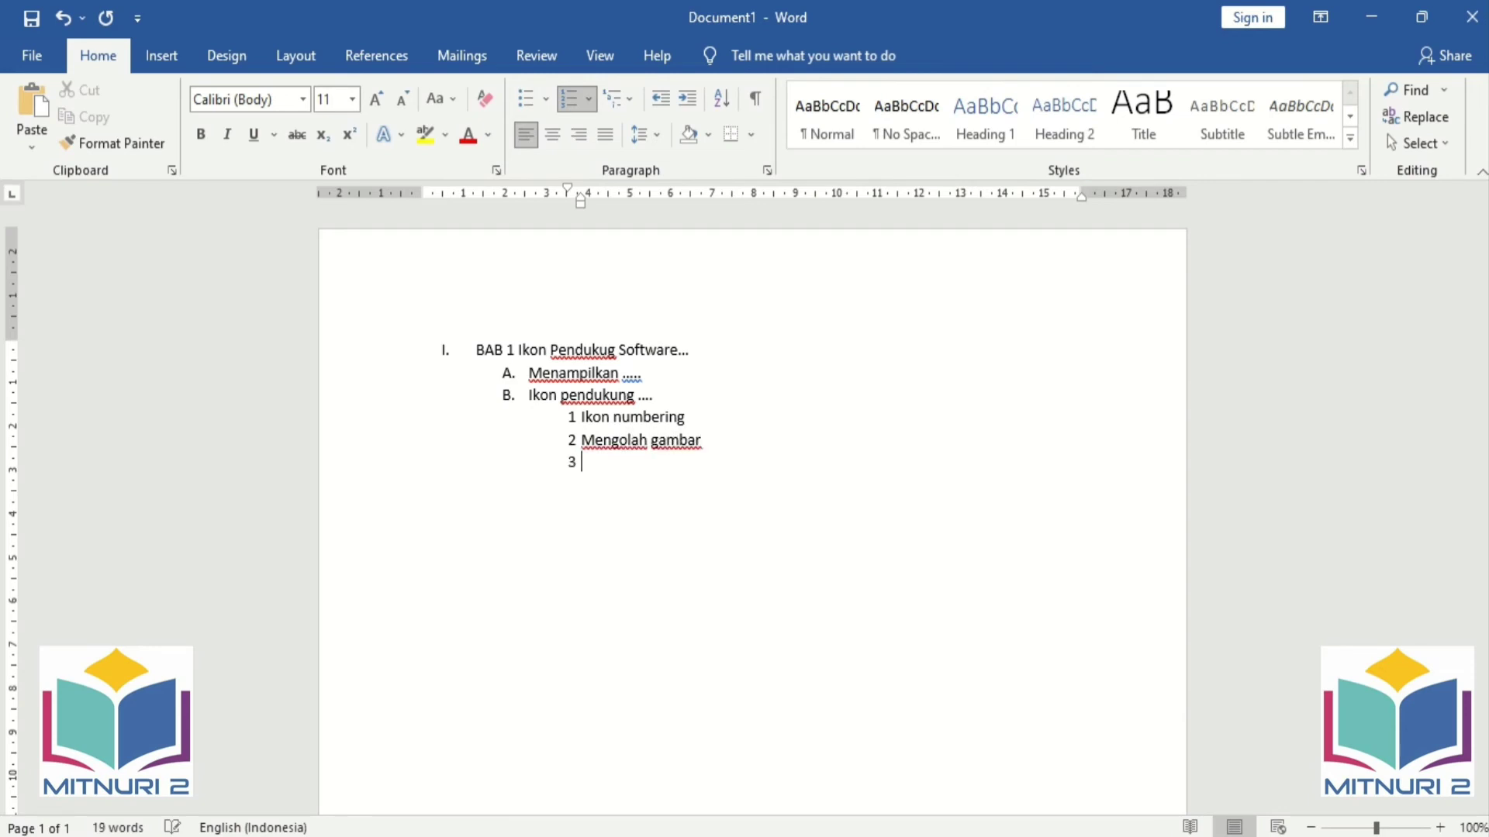
pyautogui.write('ds')
pyautogui.write('b')
# End the numbering and type unnumbered lines 'Rangkuman' and 'evalua' below.
pyautogui.press('Return')
pyautogui.press('BackSpace')
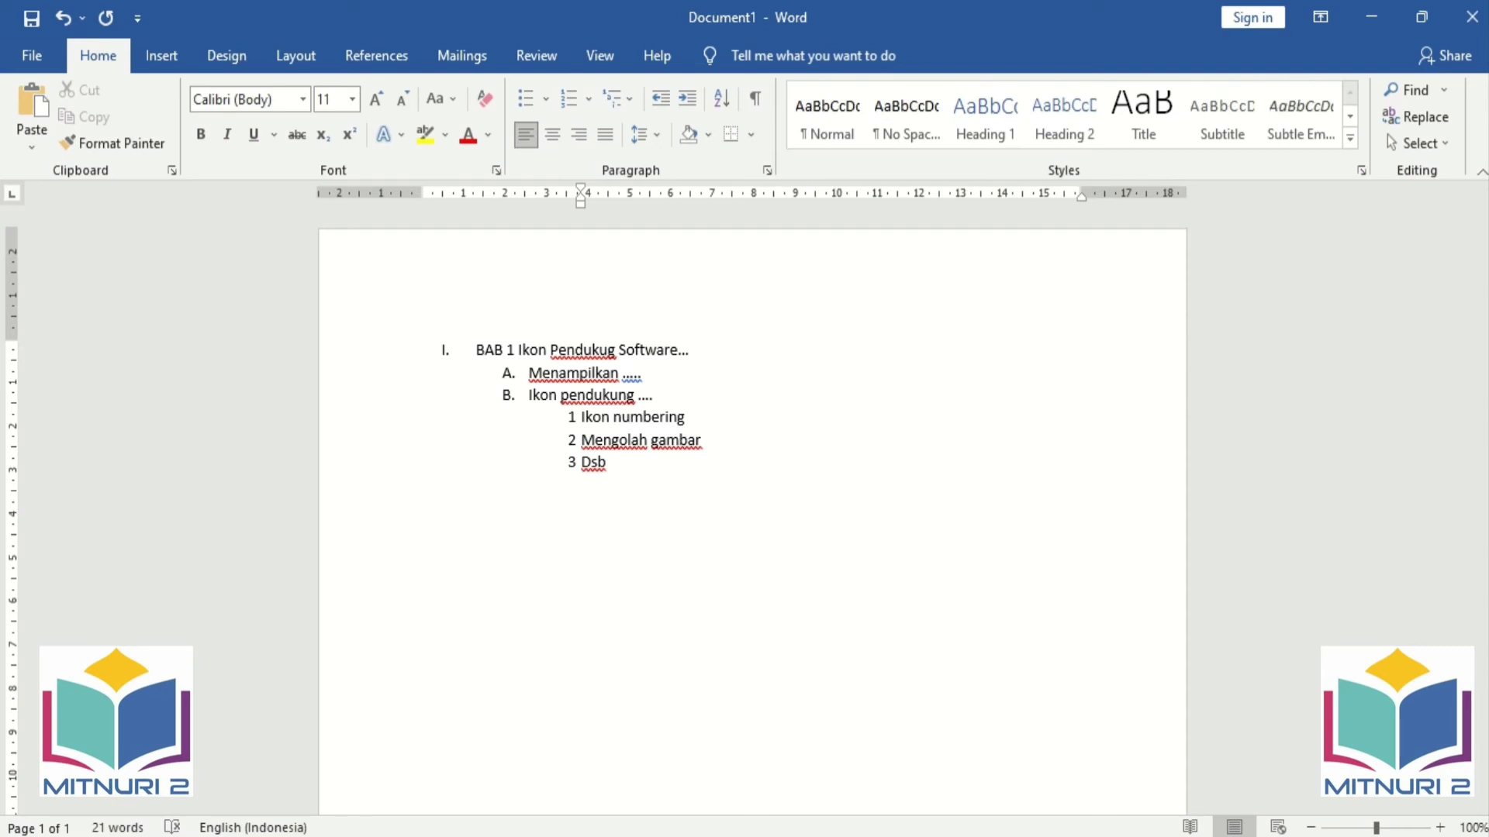
pyautogui.write('Rang')
pyautogui.write('k')
pyautogui.write('uman')
pyautogui.press('Return')
pyautogui.write('ev')
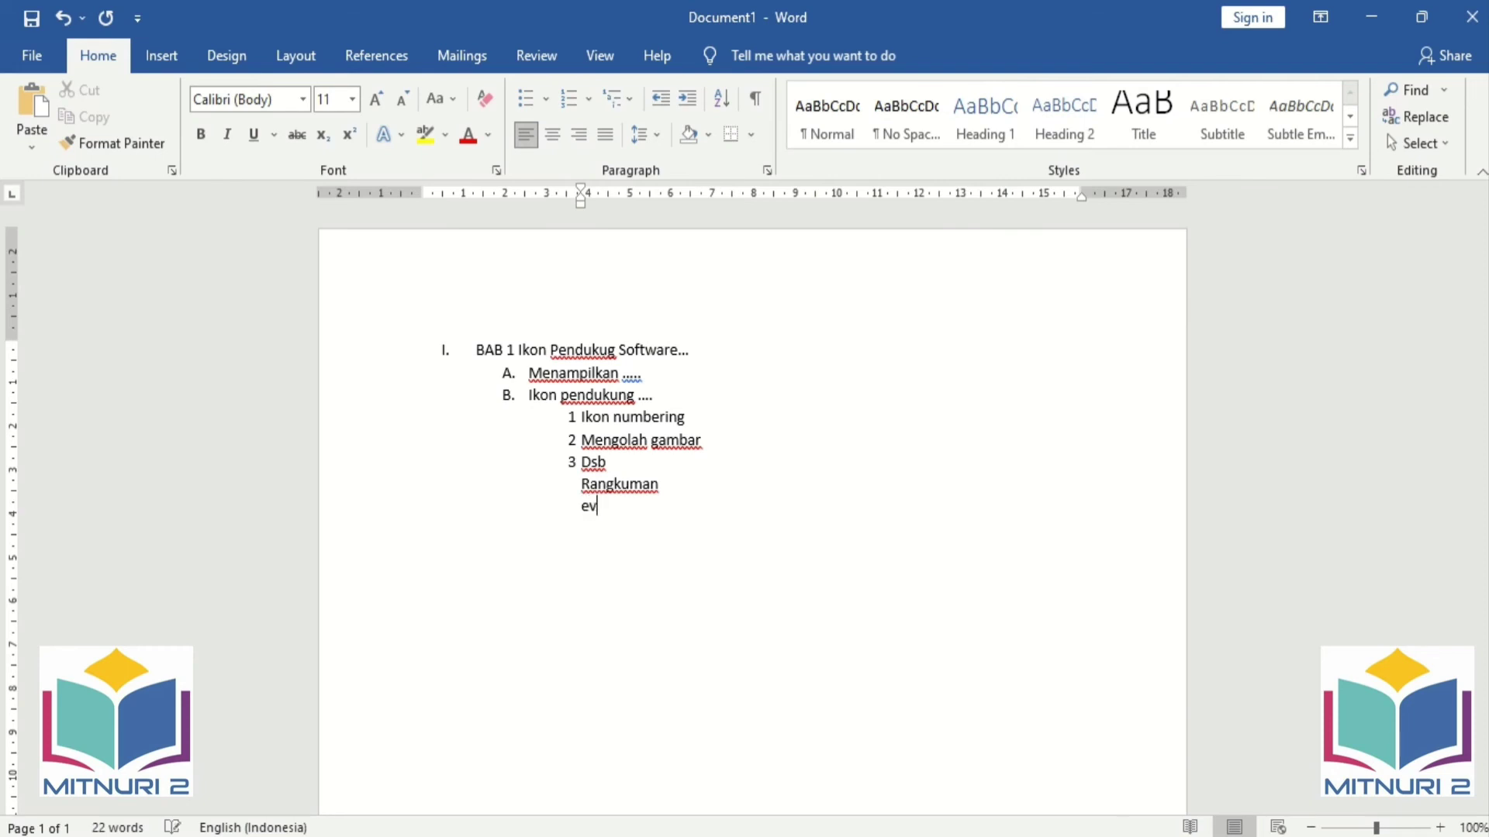
pyautogui.write('aluasi')
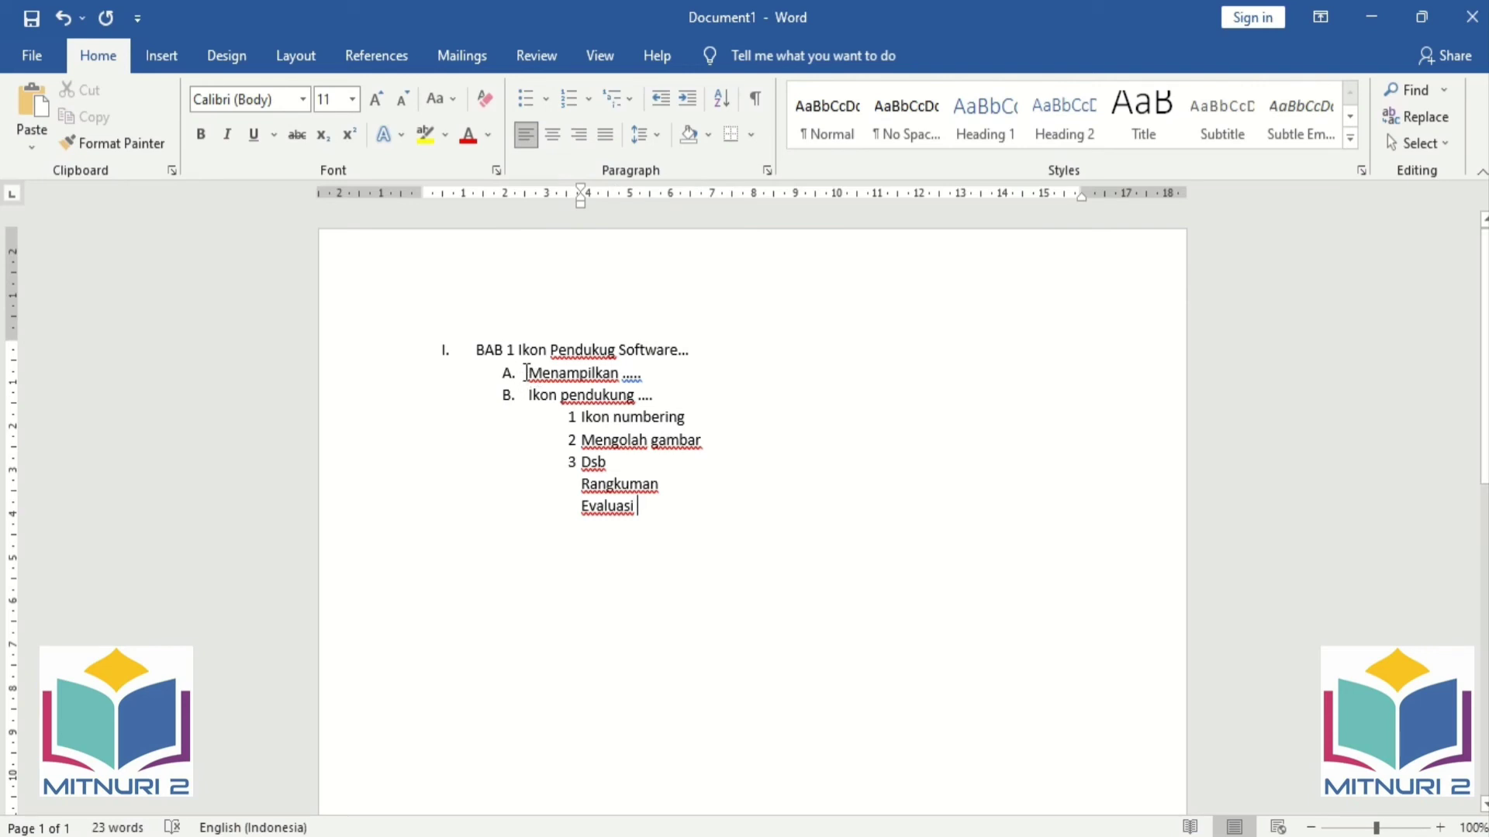
# Drag the ruler markers left to pull the chapter number and the A and B sub-items closer to their text.
pyautogui.click(445, 350)
pyautogui.click(460, 355)
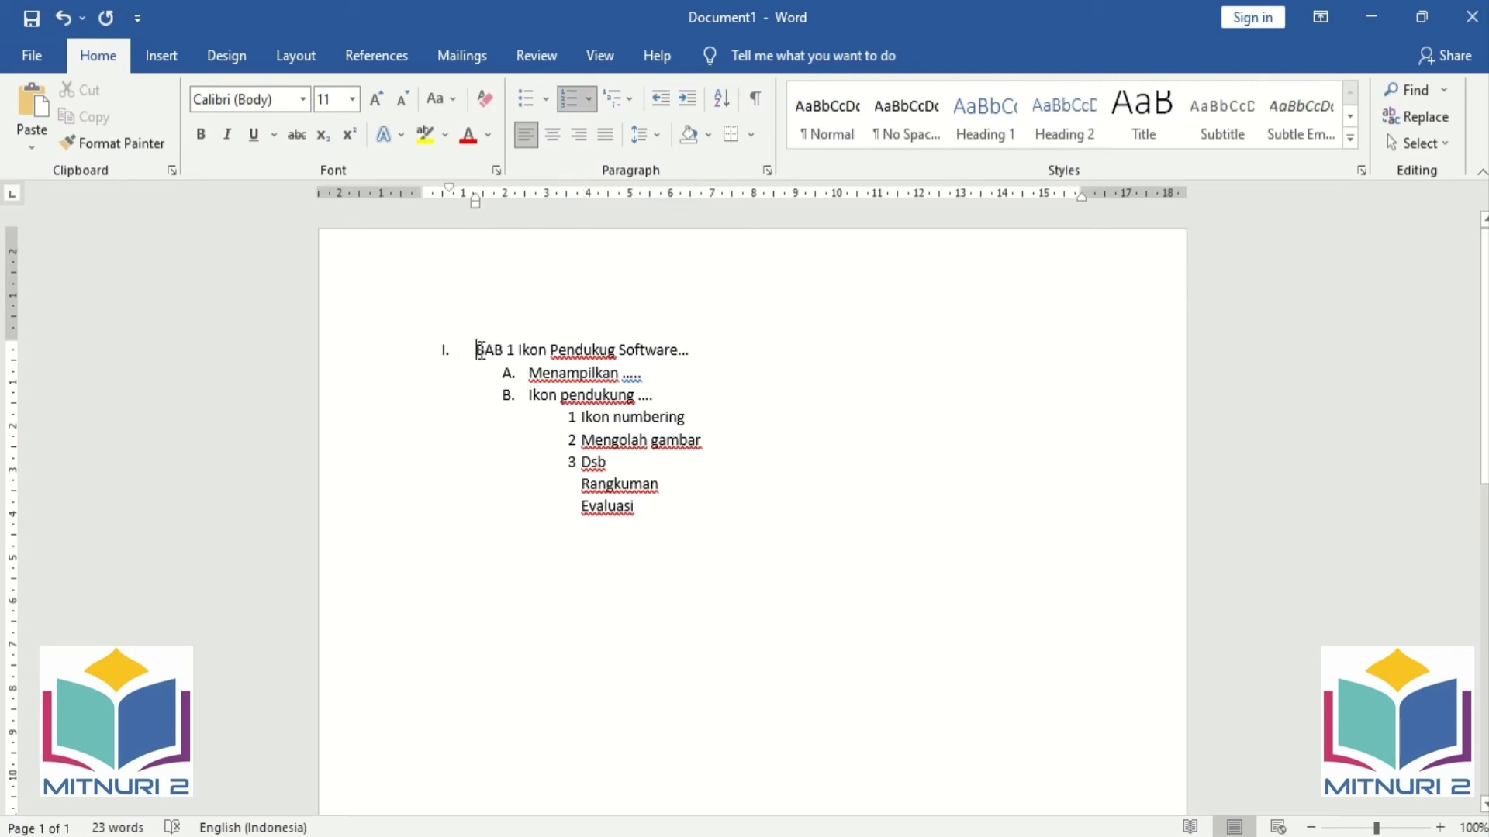
pyautogui.moveTo(484, 353); pyautogui.dragTo(502, 353)
pyautogui.click(480, 349)
pyautogui.moveTo(456, 191); pyautogui.dragTo(462, 193)
pyautogui.moveTo(543, 389); pyautogui.dragTo(574, 400)
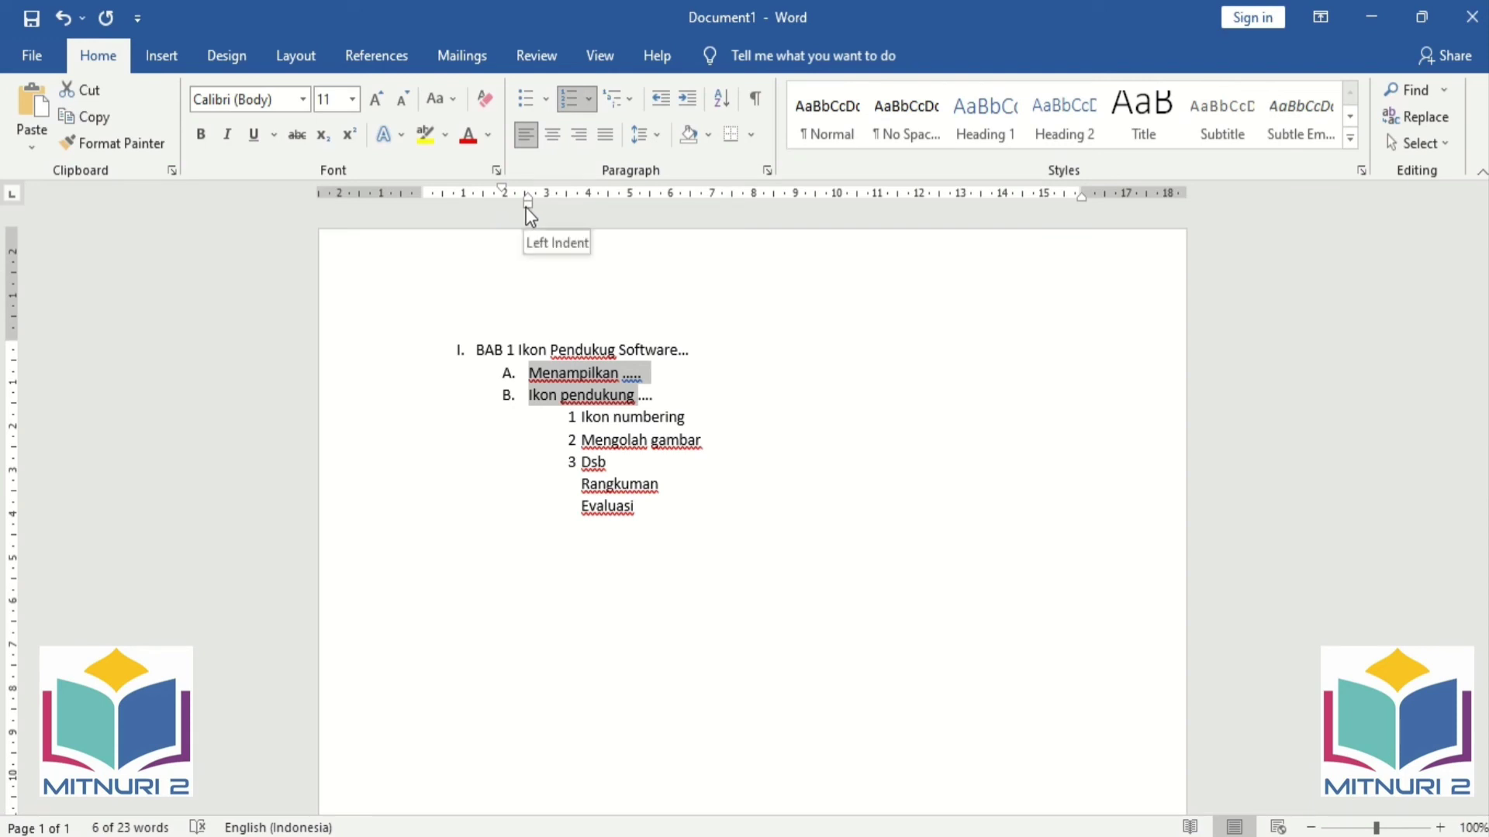
pyautogui.moveTo(527, 203); pyautogui.dragTo(502, 204)
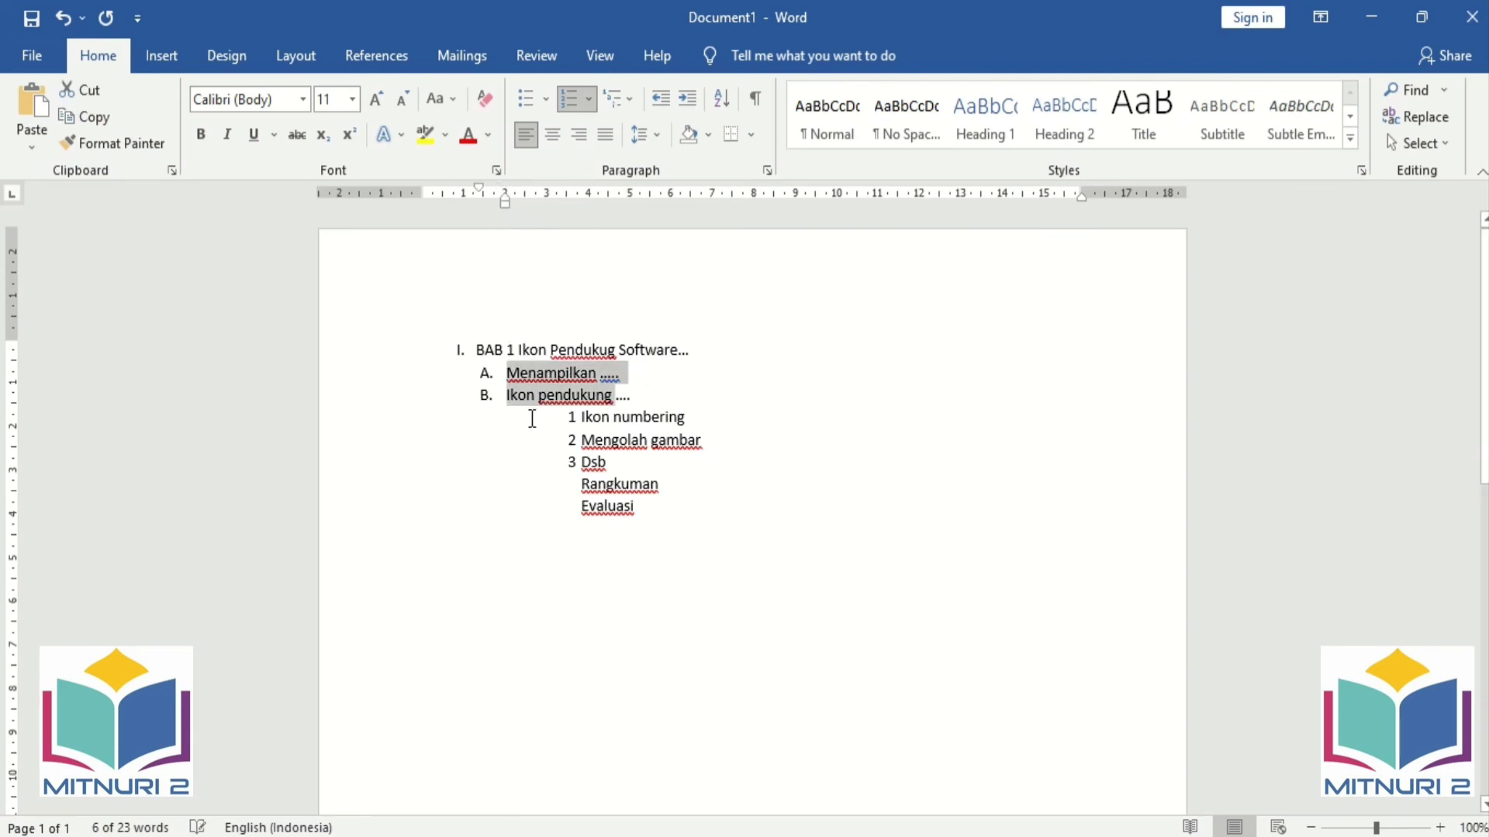
# Change Dsb to Dst in point 3 and shift the three numbered points left under the sub-items.
pyautogui.moveTo(580, 417)
pyautogui.mouseDown()
pyautogui.moveTo(593, 457)
pyautogui.moveTo(579, 478)
pyautogui.mouseUp()
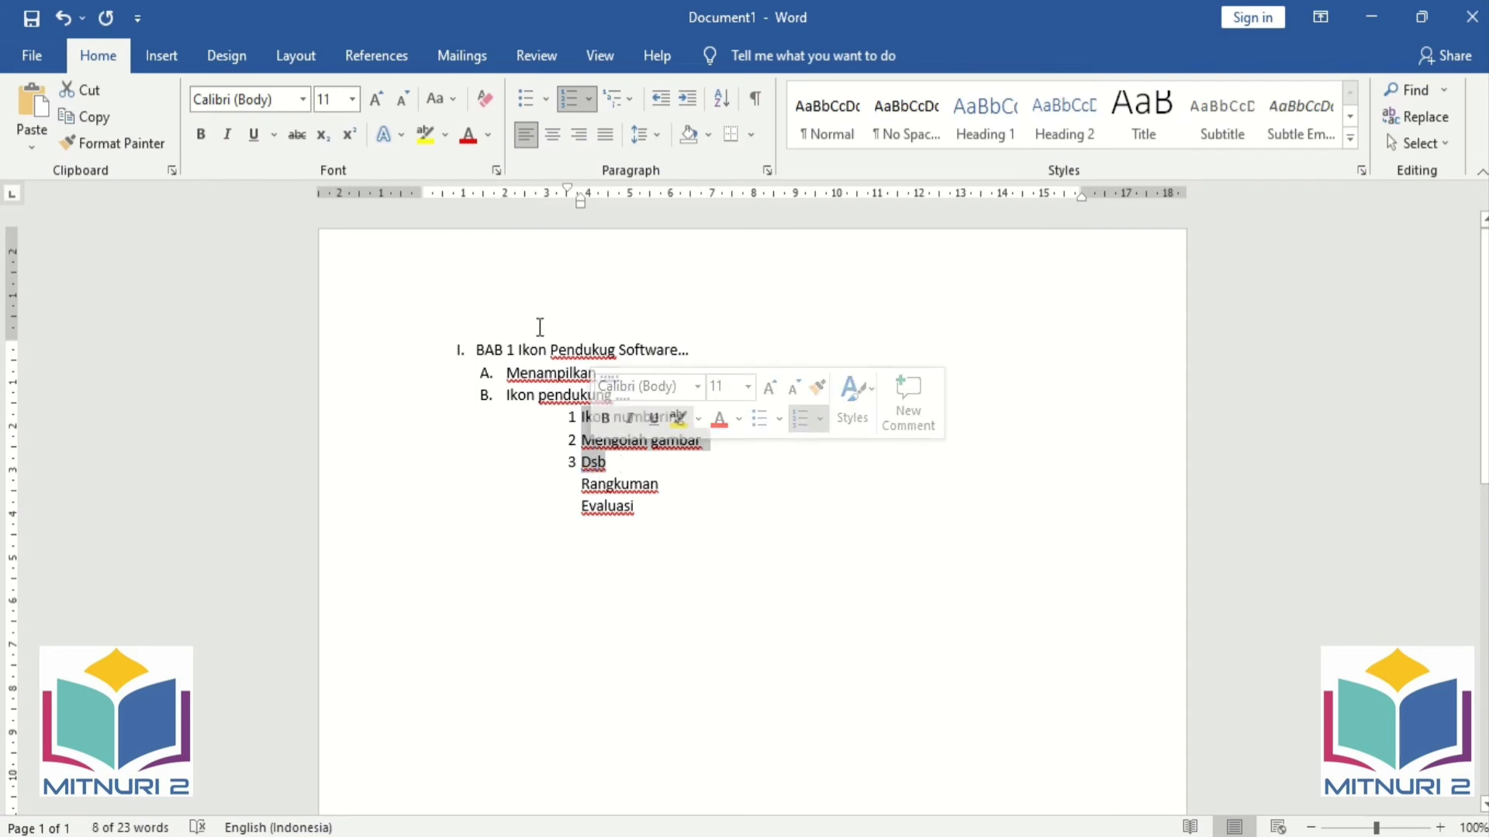
pyautogui.click(607, 462)
pyautogui.press('BackSpace')
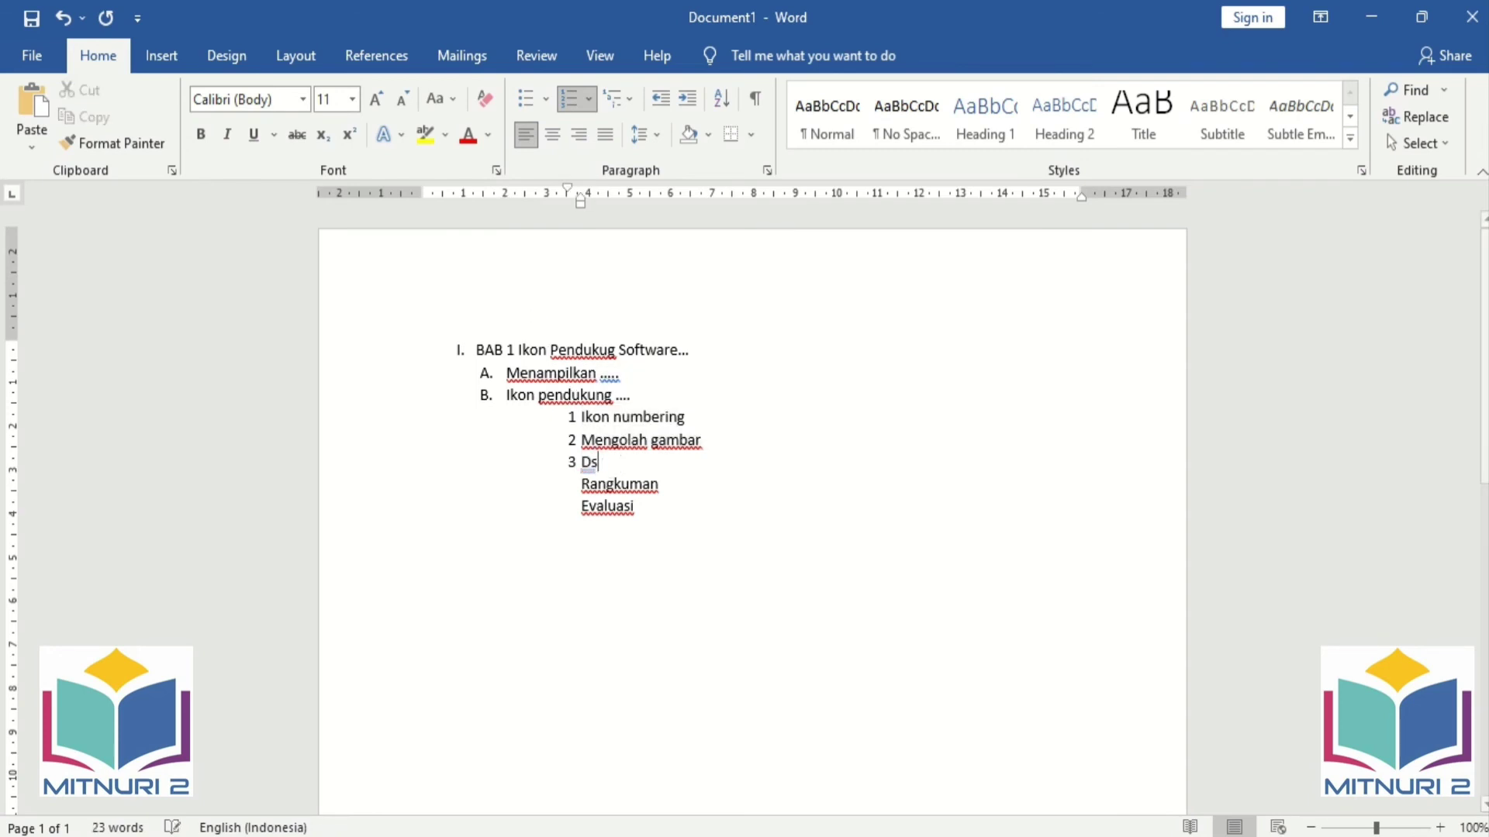
pyautogui.write('t')
pyautogui.click(586, 419)
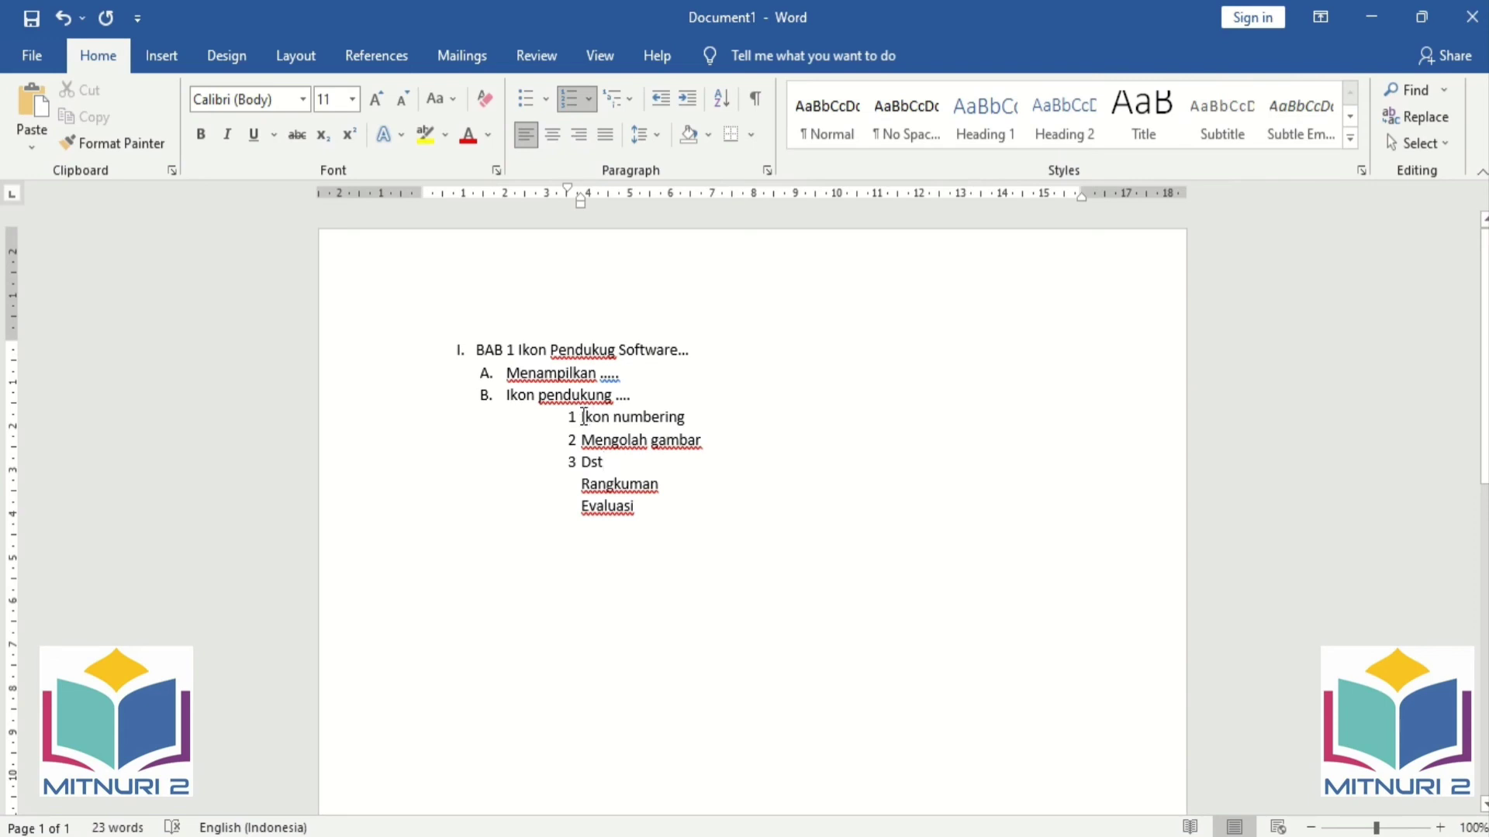
pyautogui.moveTo(591, 421); pyautogui.dragTo(620, 462)
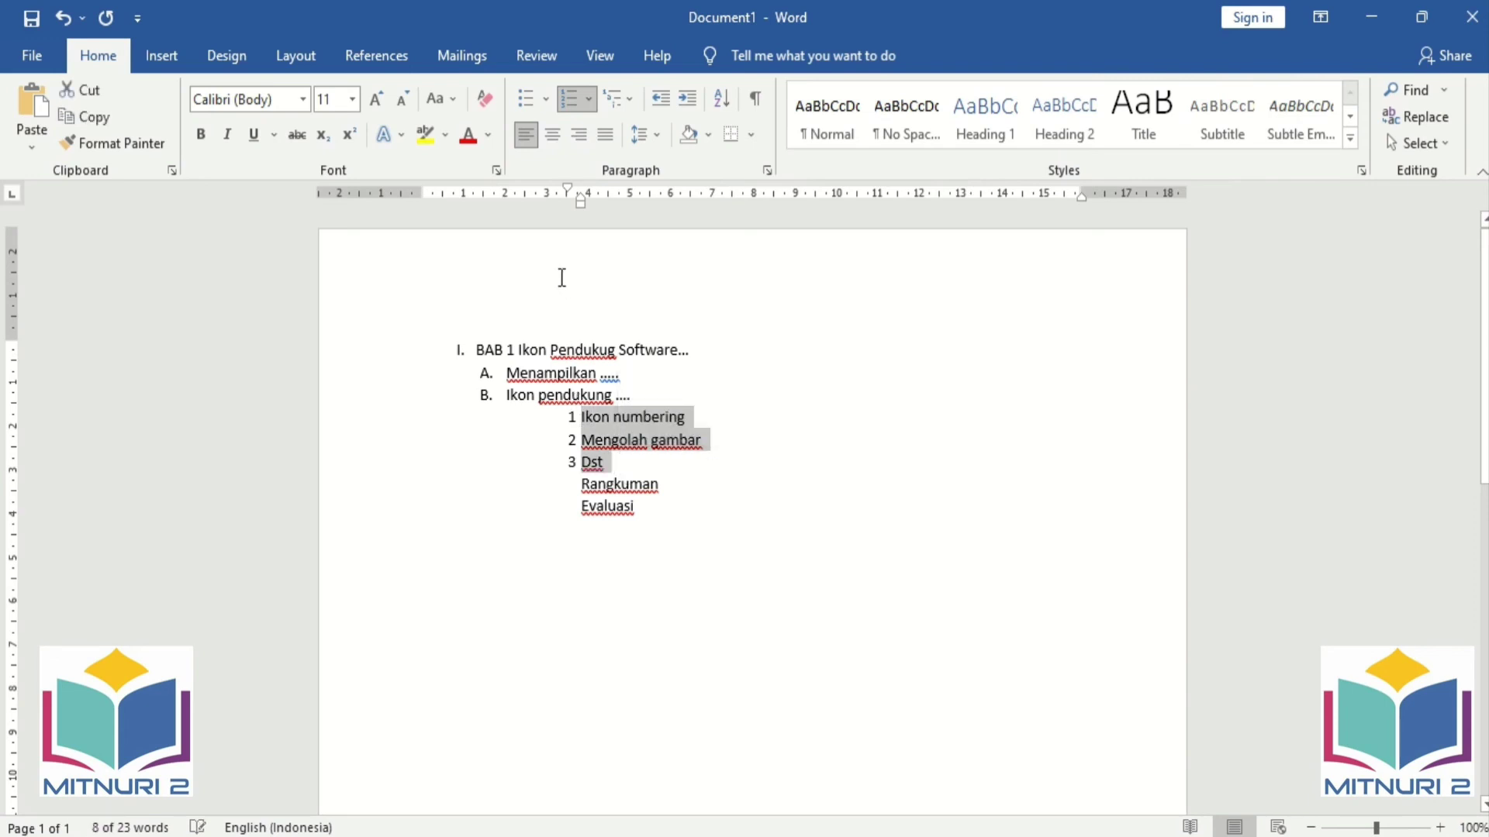
pyautogui.moveTo(579, 203)
pyautogui.mouseDown()
pyautogui.moveTo(562, 231)
pyautogui.moveTo(525, 227)
pyautogui.mouseUp()
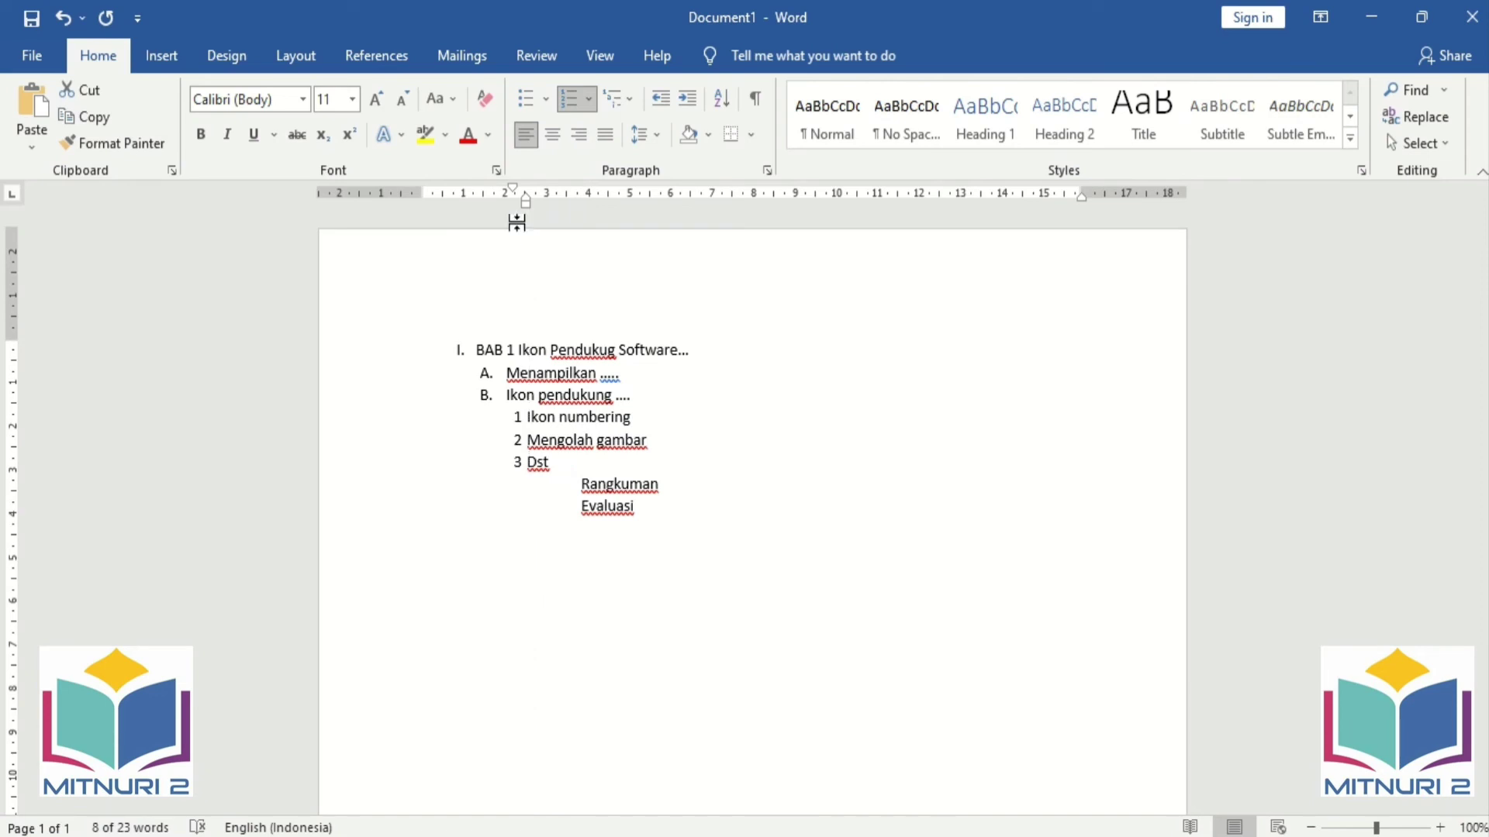
# Outdent the Rangkuman and Evaluasi lines to align with the BAB 1 heading text.
pyautogui.moveTo(579, 485); pyautogui.dragTo(620, 515)
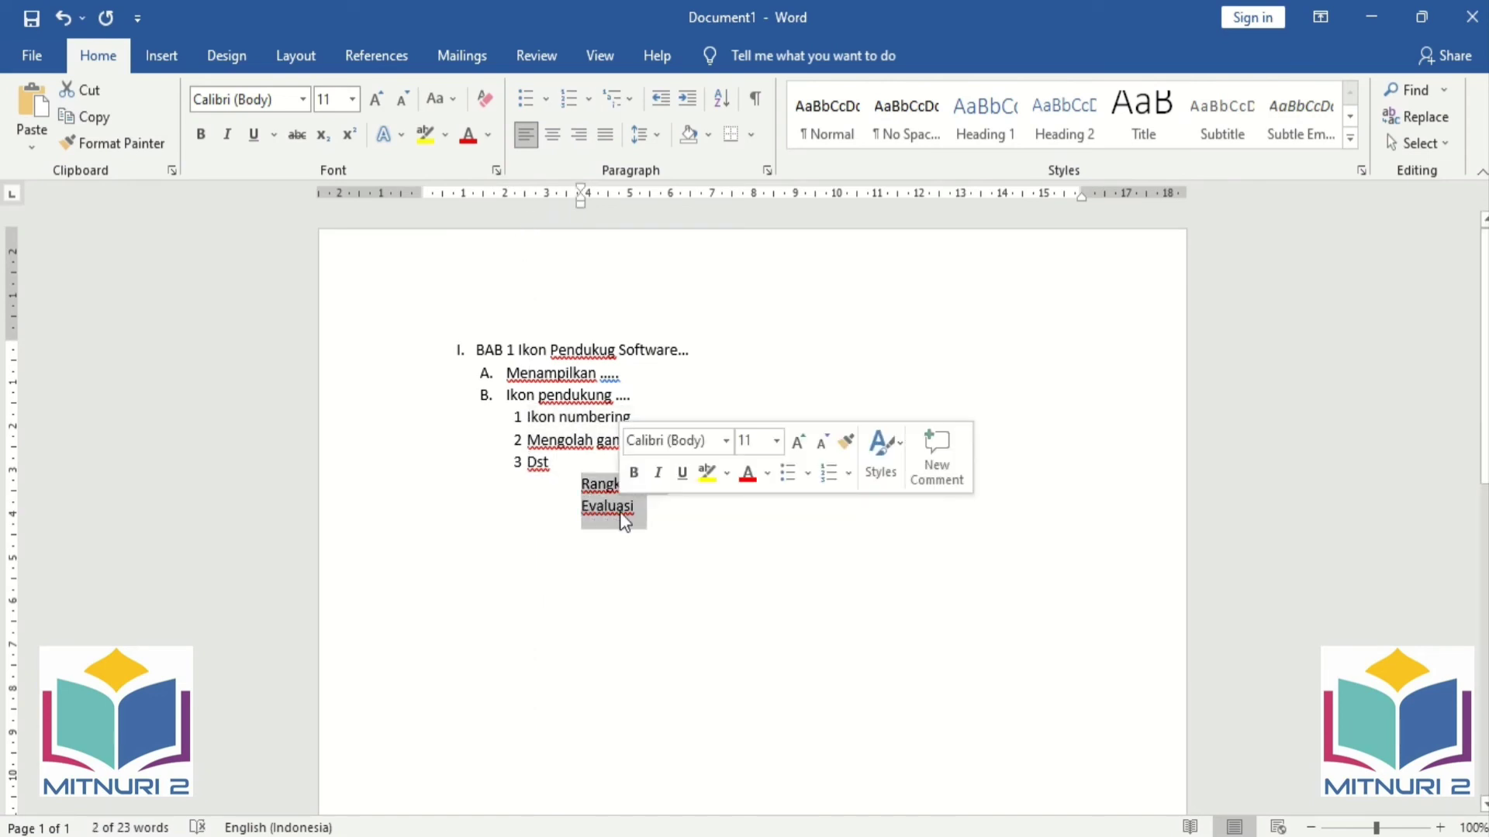
pyautogui.click(599, 61)
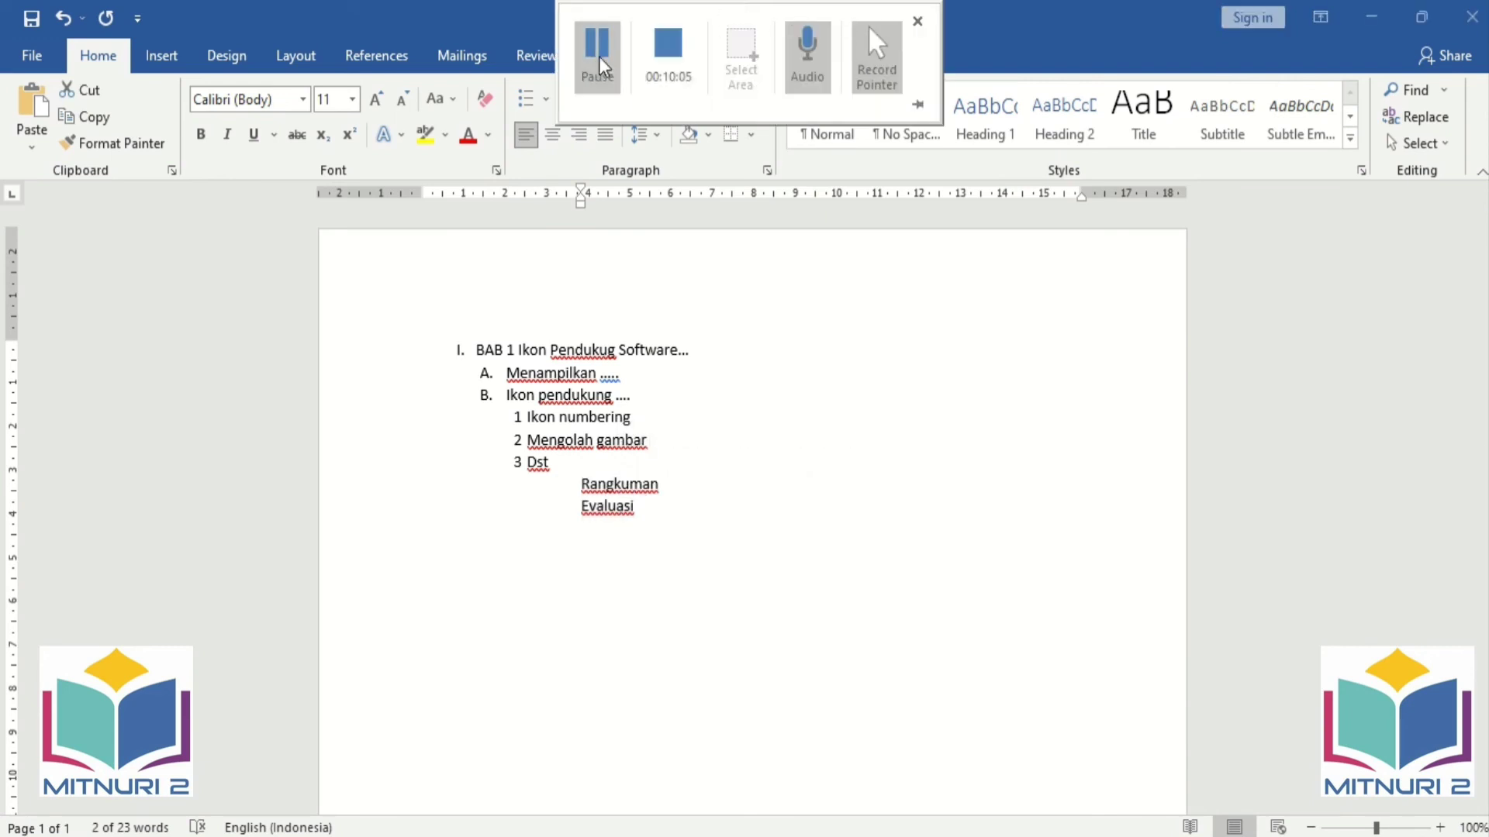
pyautogui.click(616, 494)
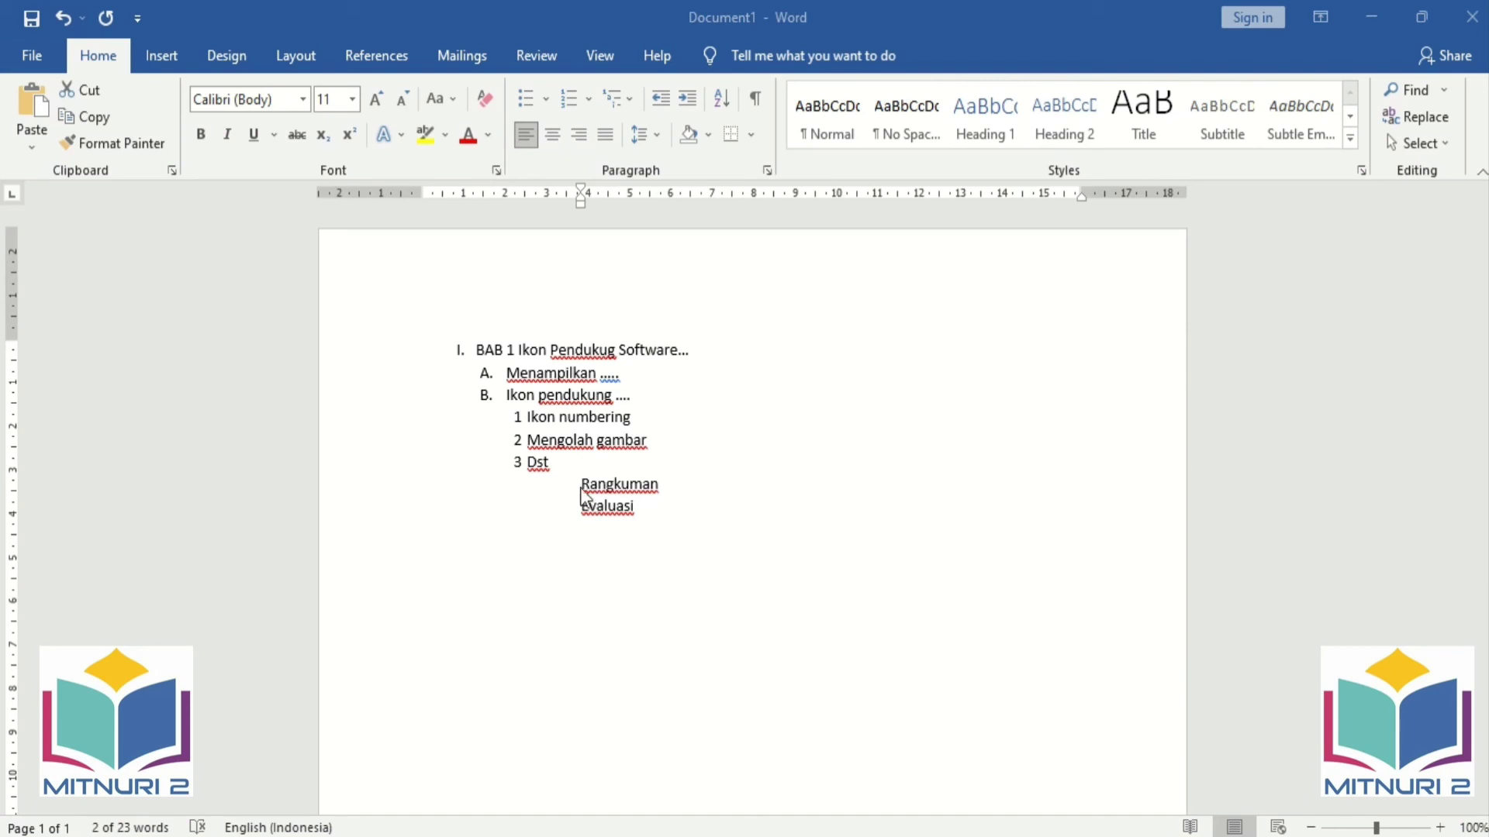
pyautogui.hotkey('shift', 'Down')
pyautogui.hotkey('shift', 'Down')
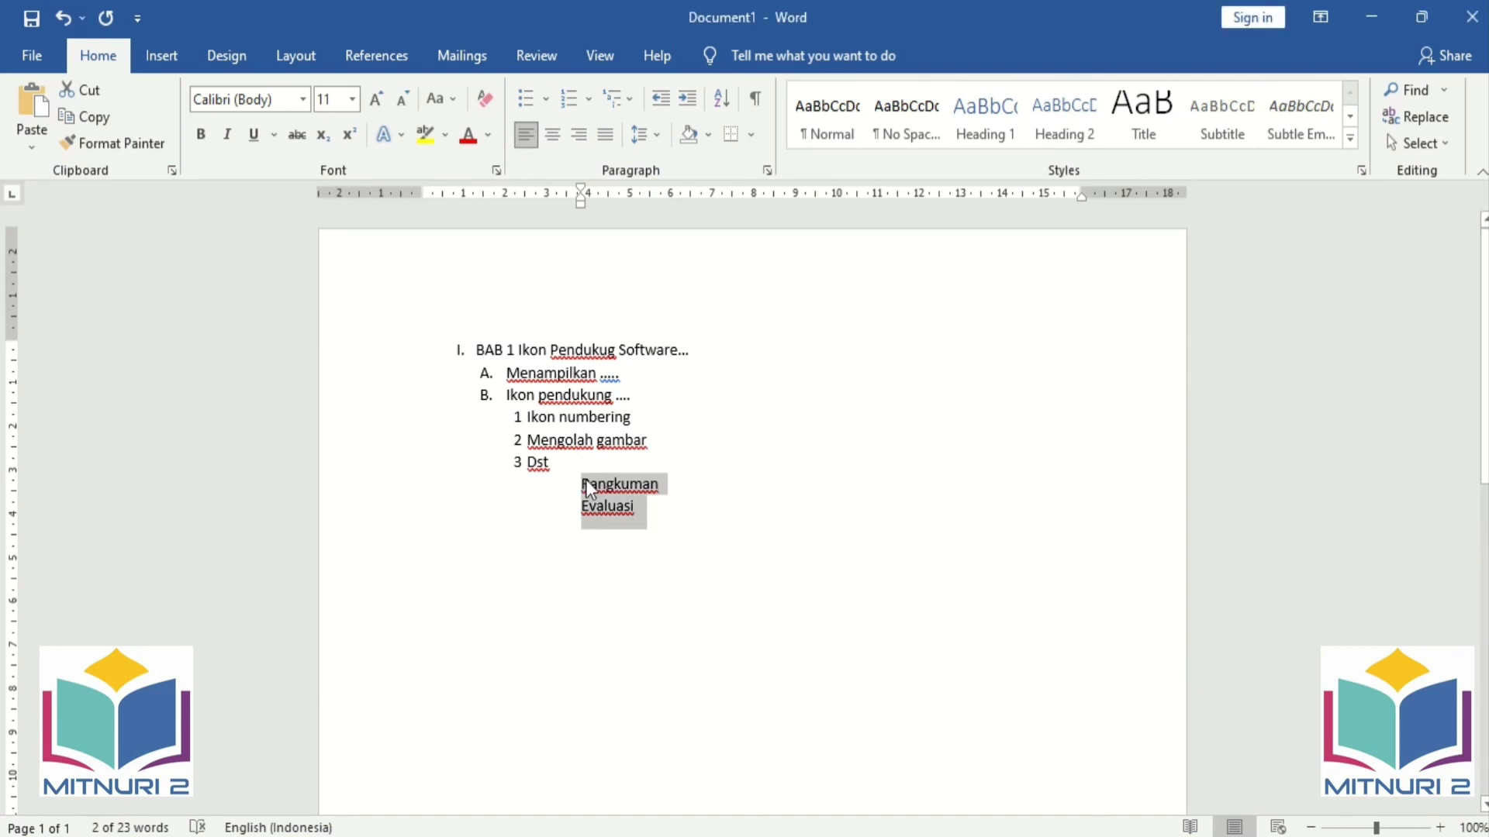
pyautogui.moveTo(582, 202); pyautogui.dragTo(478, 210)
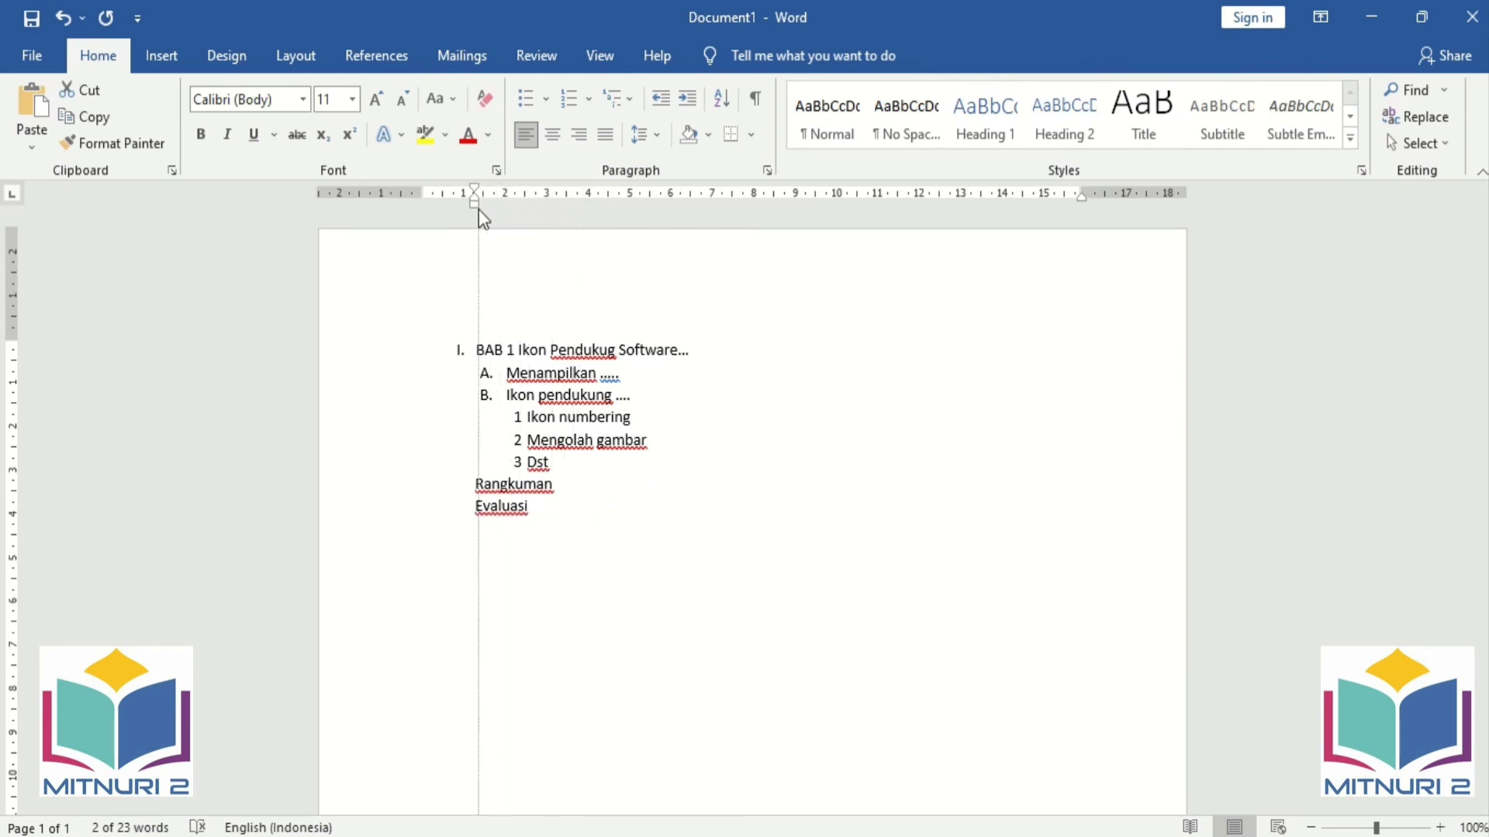
# Insert a new line above BAB 1 and type the title 'Daftar Isi'.
pyautogui.click(576, 518)
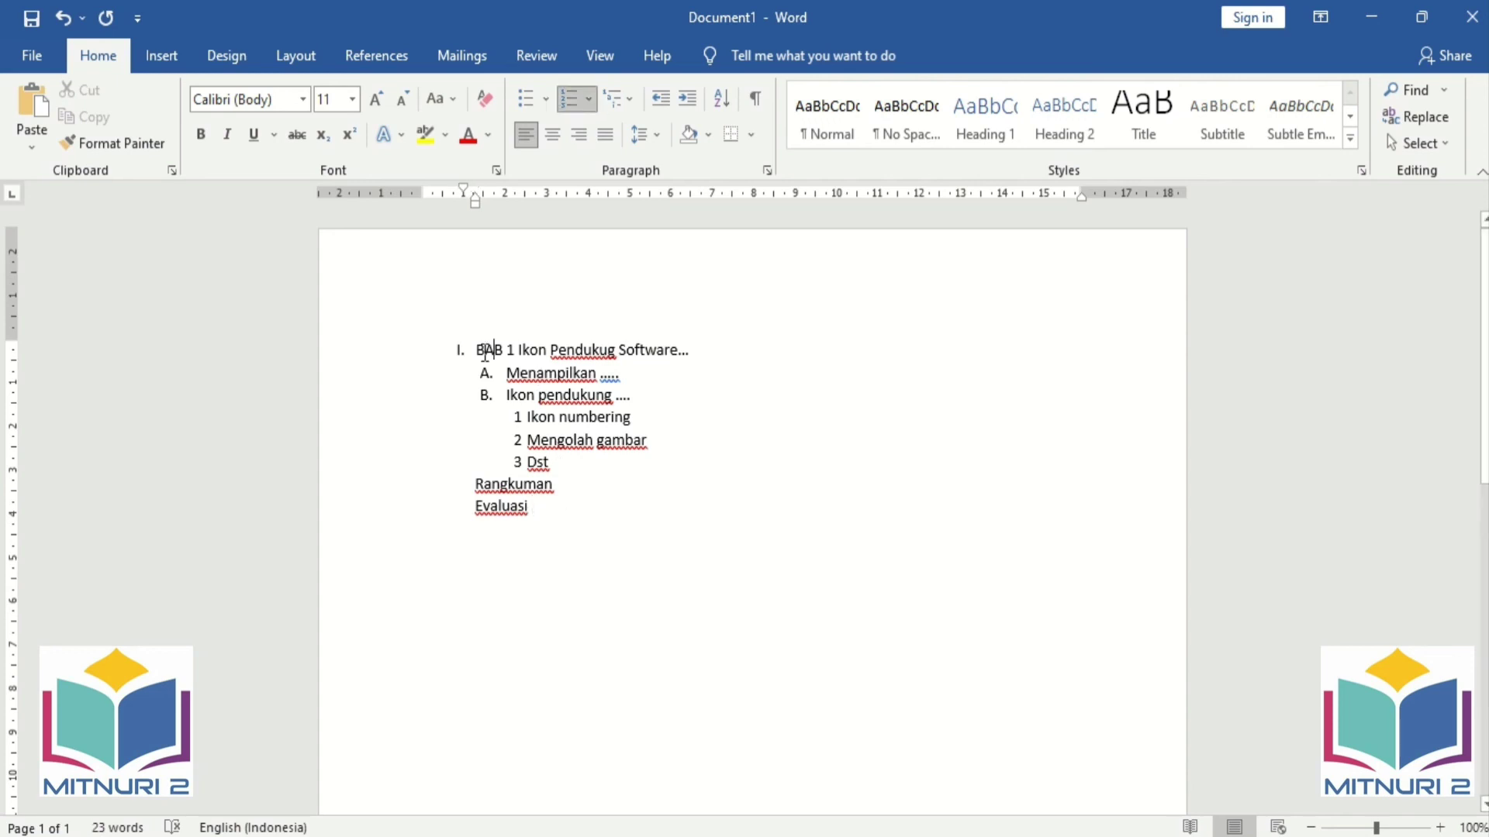
pyautogui.press('Return')
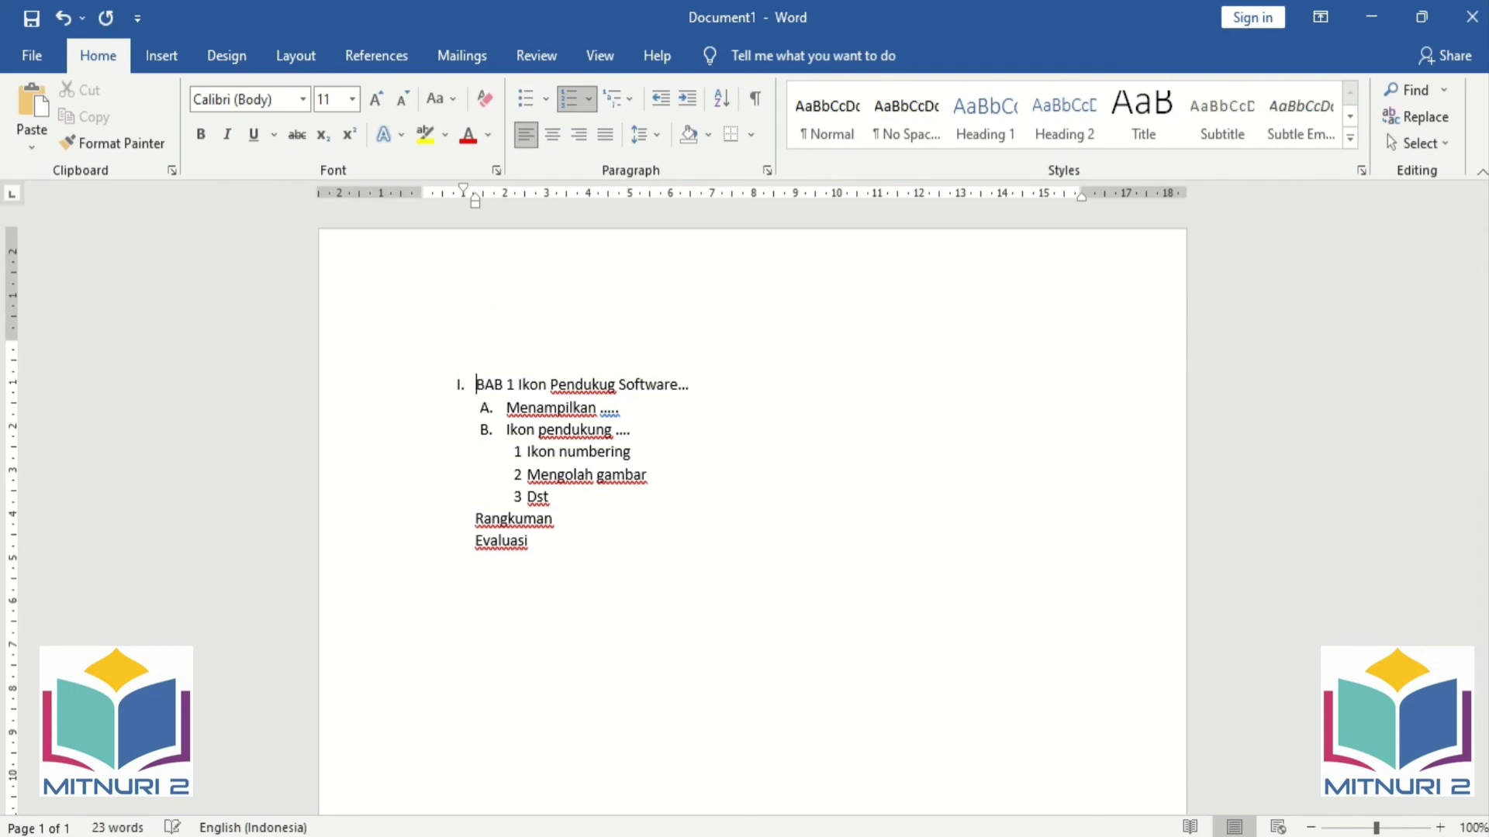
pyautogui.press('Up')
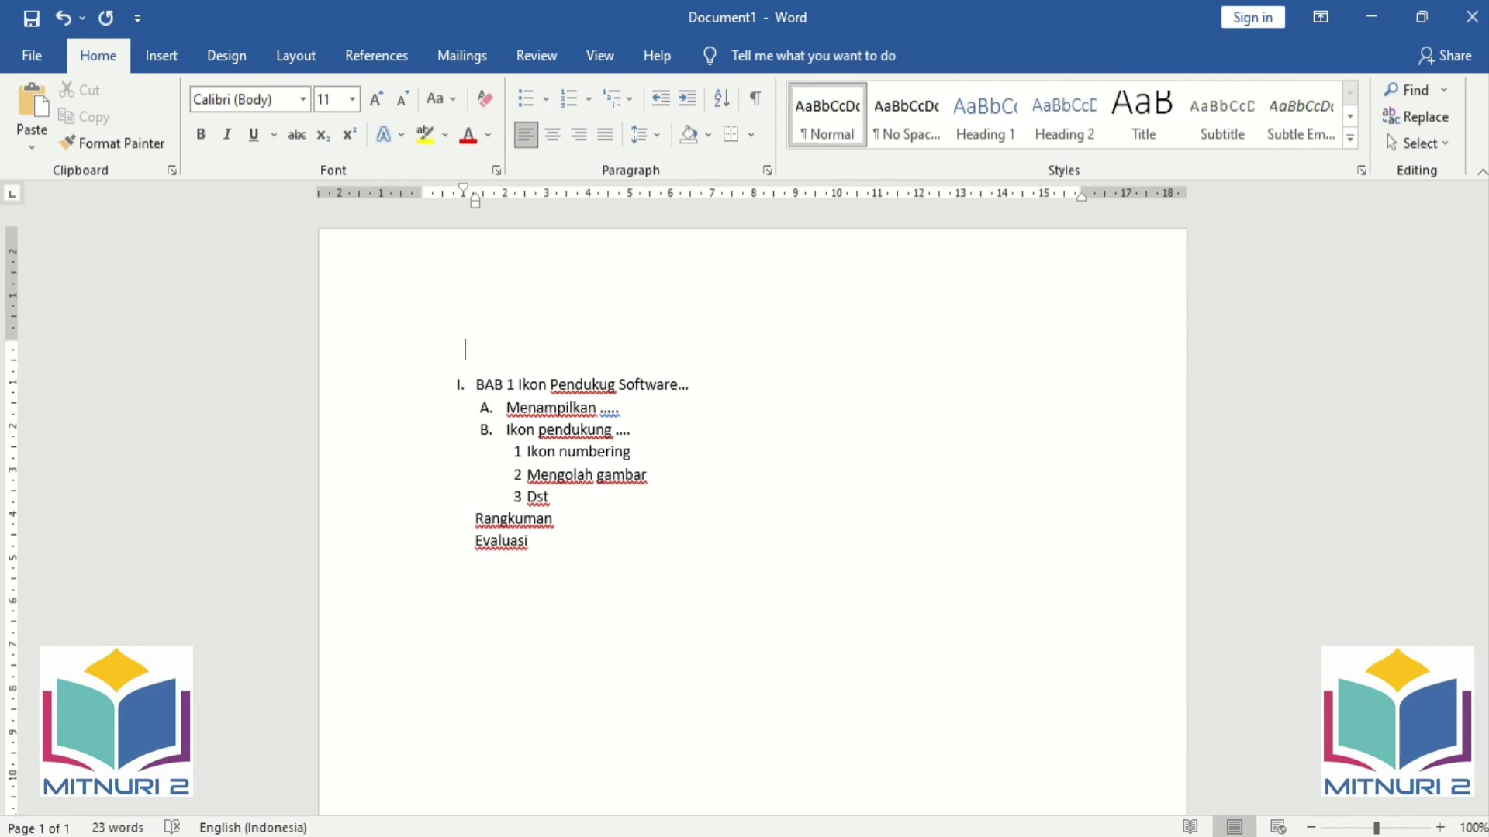
pyautogui.write('Daftar')
pyautogui.write('S')
pyautogui.press('BackSpace')
pyautogui.write('si')
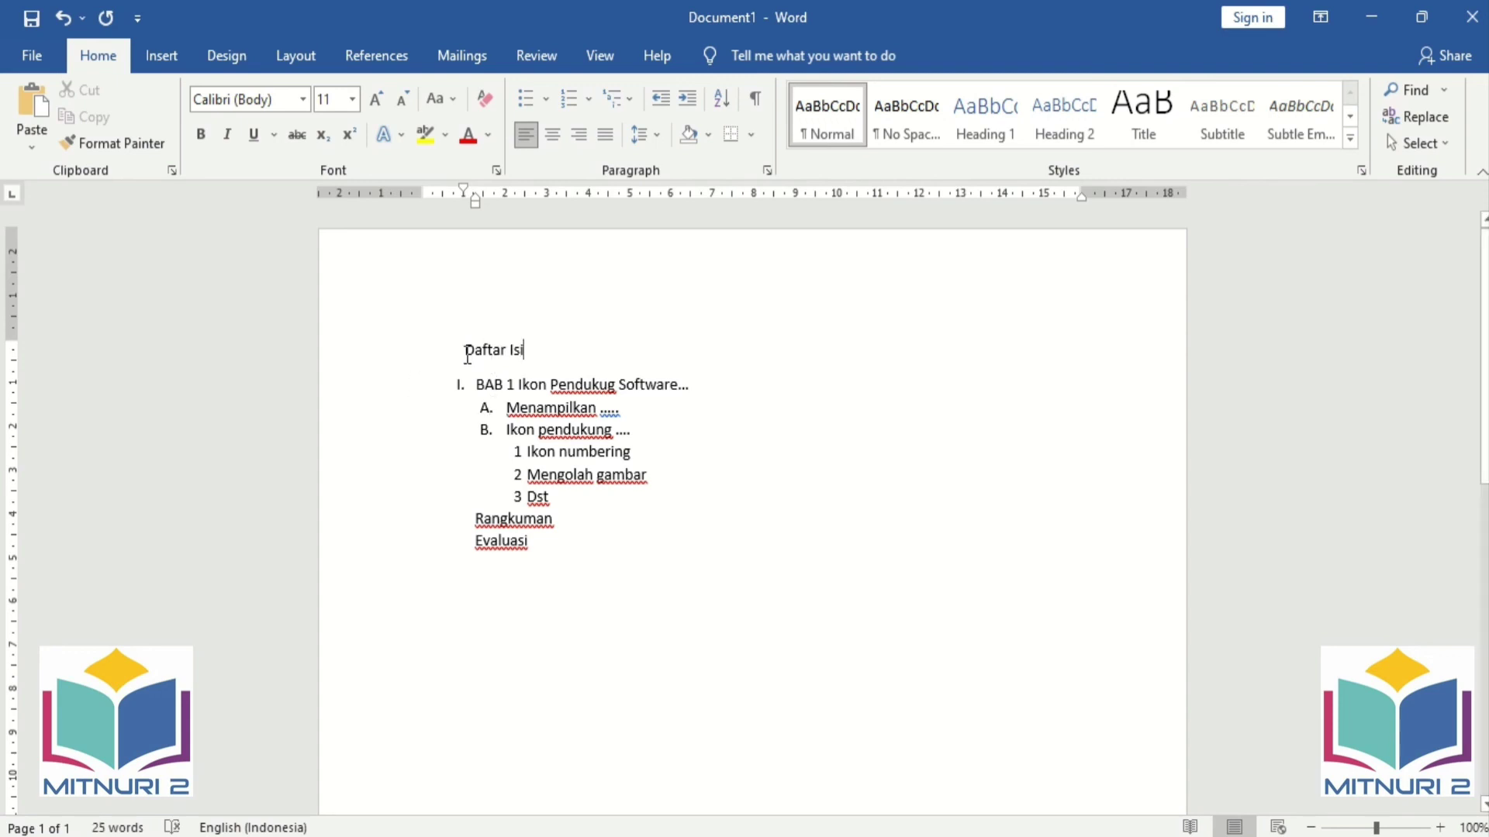
# Centre the Daftar Isi title above the list.
pyautogui.click(466, 350)
pyautogui.click(552, 134)
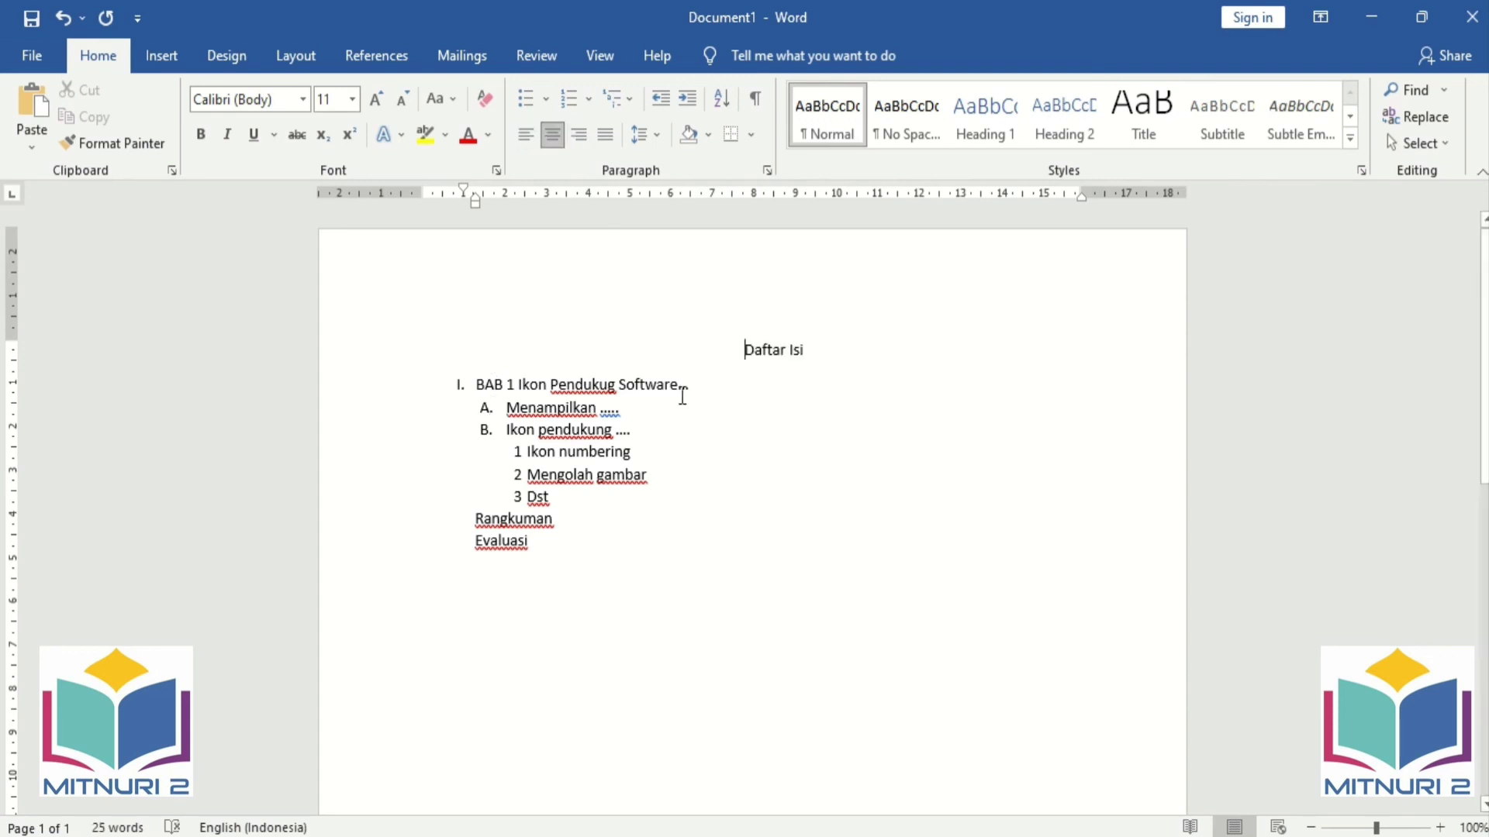
pyautogui.moveTo(475, 381); pyautogui.dragTo(557, 542)
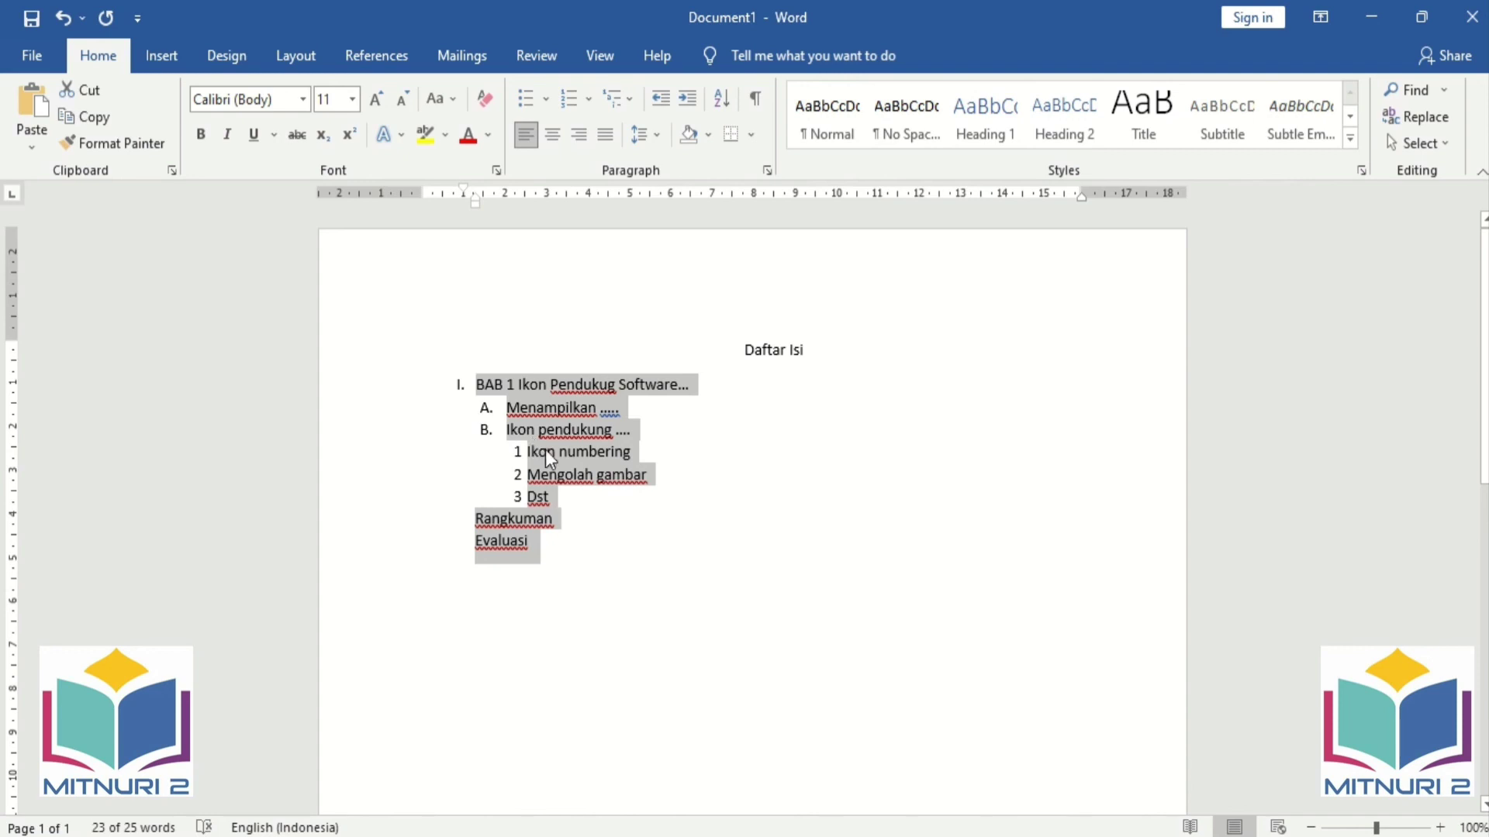
pyautogui.click(578, 521)
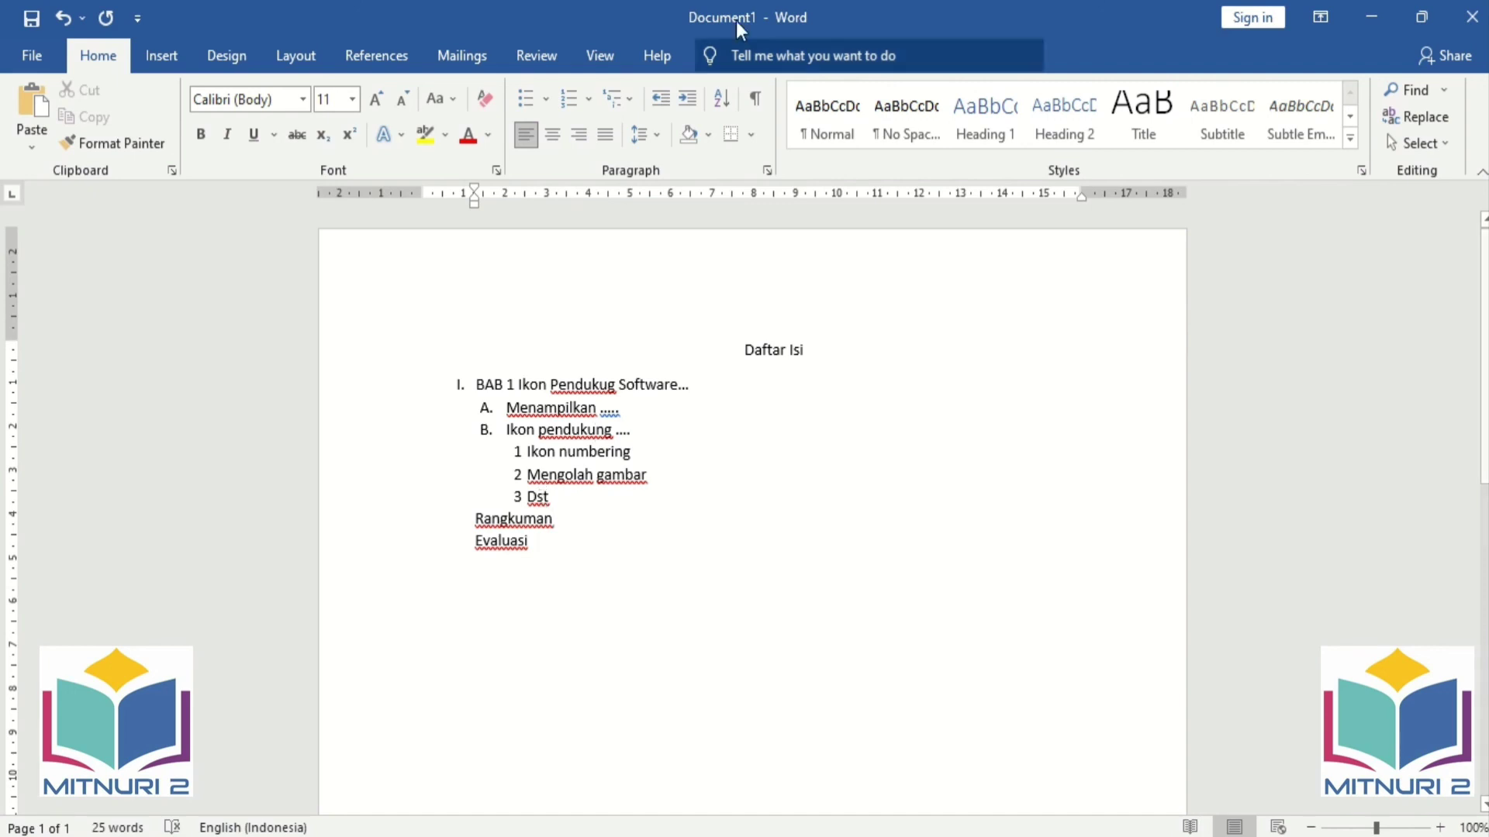
pyautogui.click(645, 31)
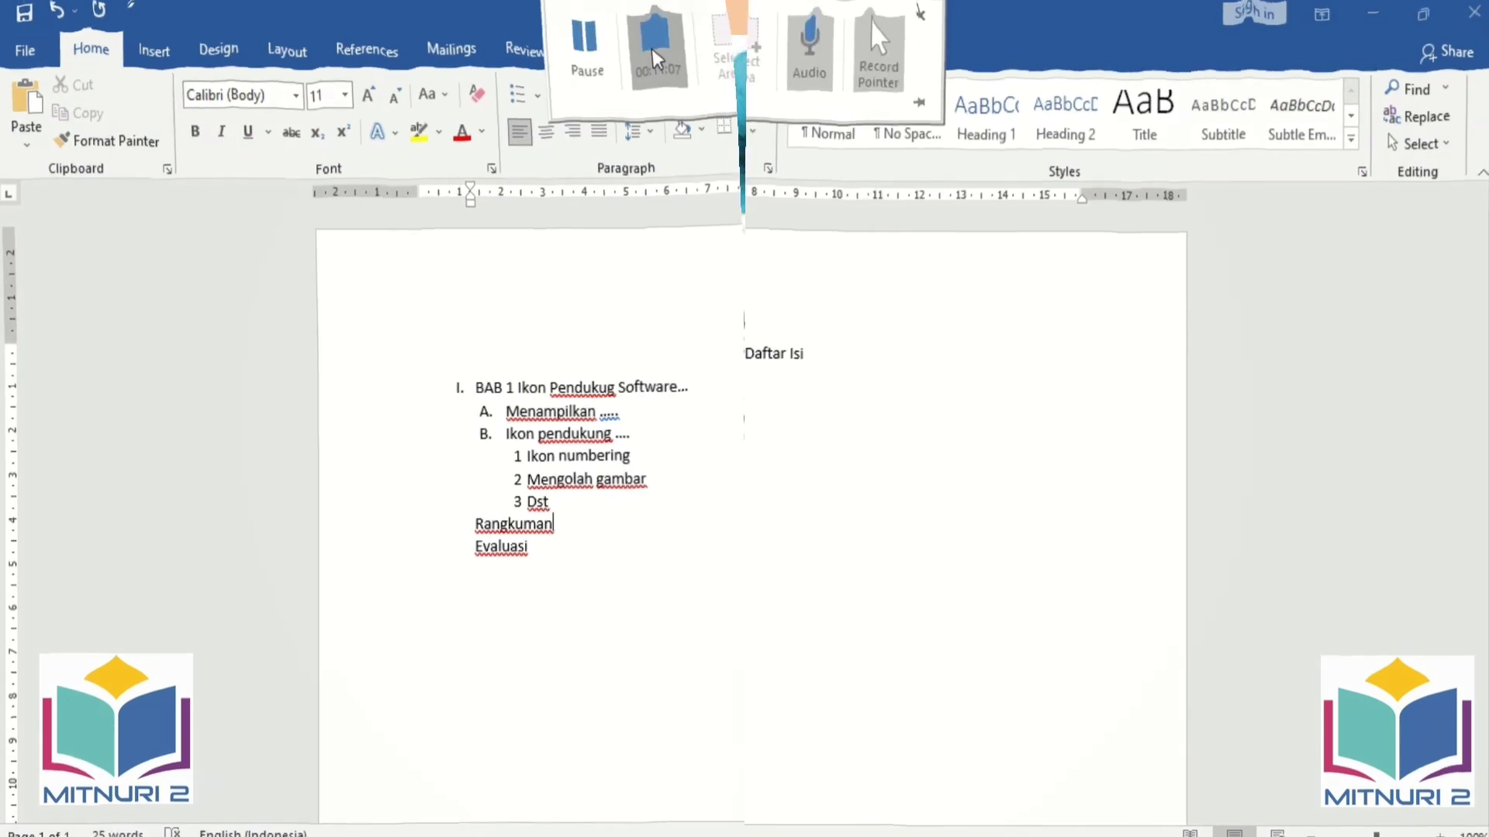